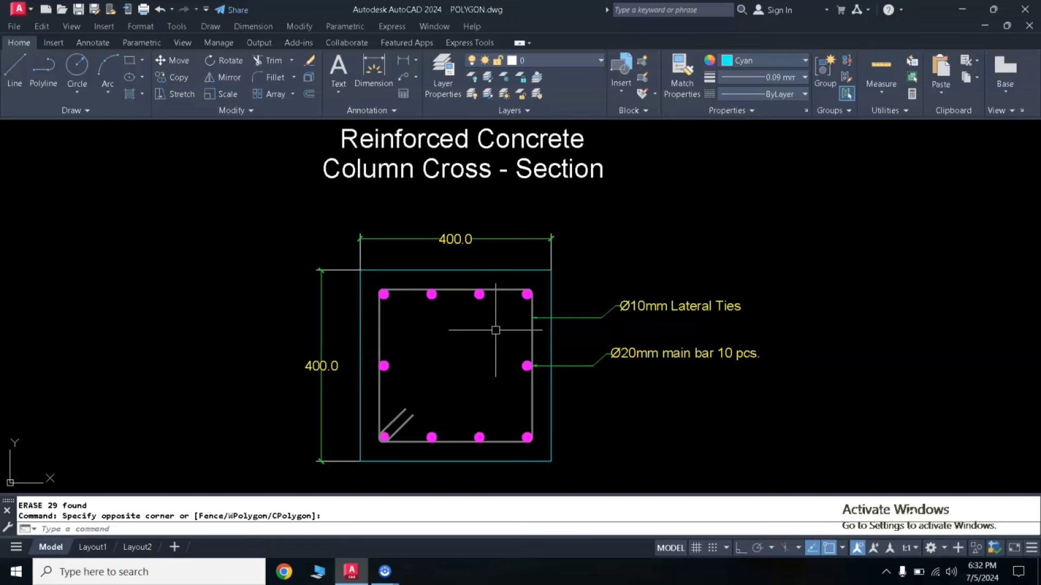
# Draw a 400 by 400 rectangle in the empty space beside the existing column cross-section.
pyautogui.moveTo(497, 328)
pyautogui.mouseDown(button='middle')
pyautogui.moveTo(511, 332)
pyautogui.moveTo(500, 346)
pyautogui.moveTo(518, 337)
pyautogui.mouseUp(button='middle')
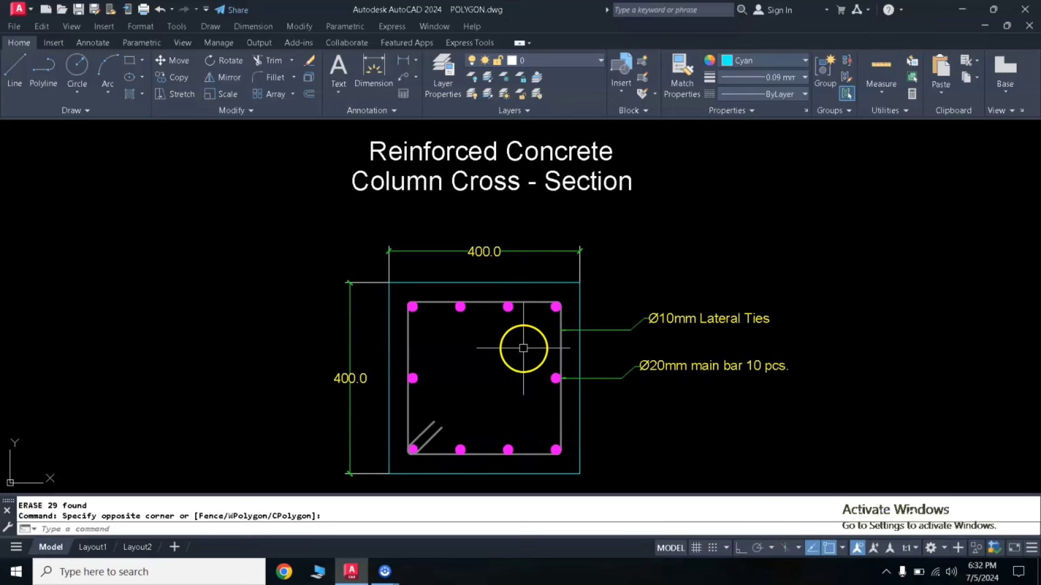
pyautogui.moveTo(523, 348); pyautogui.dragTo(517, 345, button='middle')
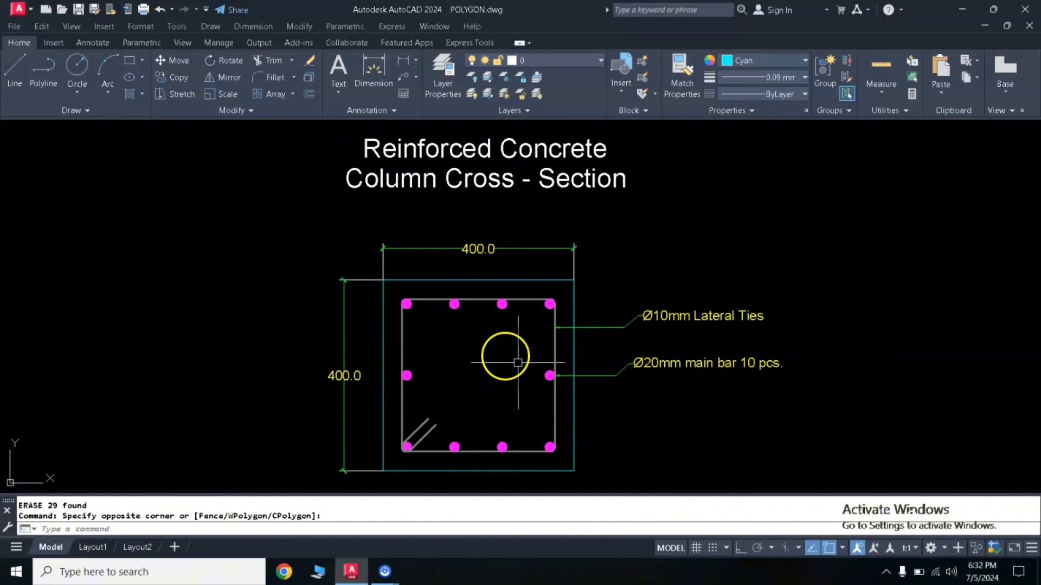
pyautogui.moveTo(519, 363); pyautogui.dragTo(362, 363, button='middle')
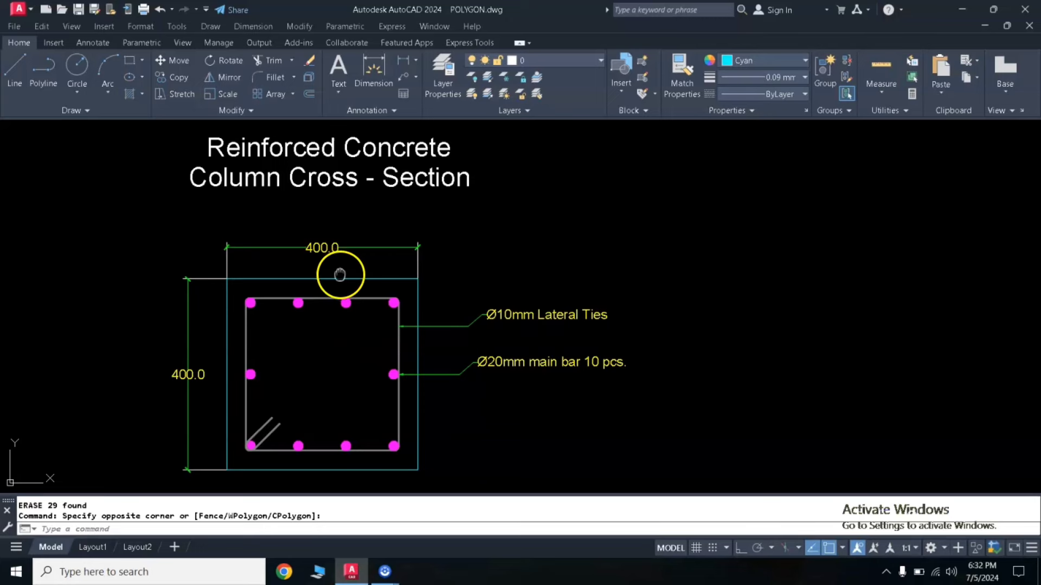
pyautogui.moveTo(343, 276); pyautogui.dragTo(332, 272, button='middle')
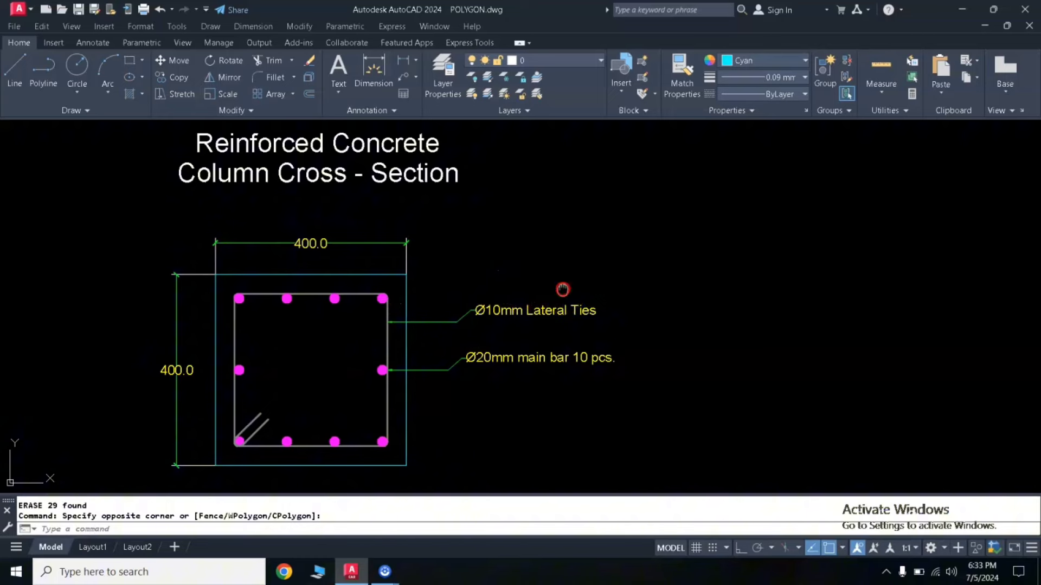
pyautogui.moveTo(563, 290); pyautogui.dragTo(479, 295, button='middle')
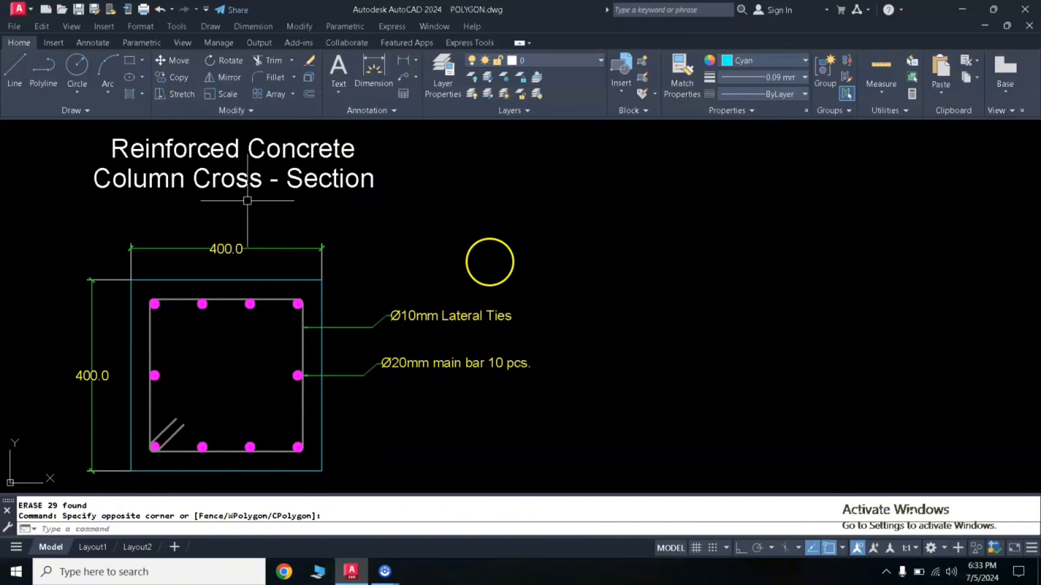
pyautogui.click(129, 60)
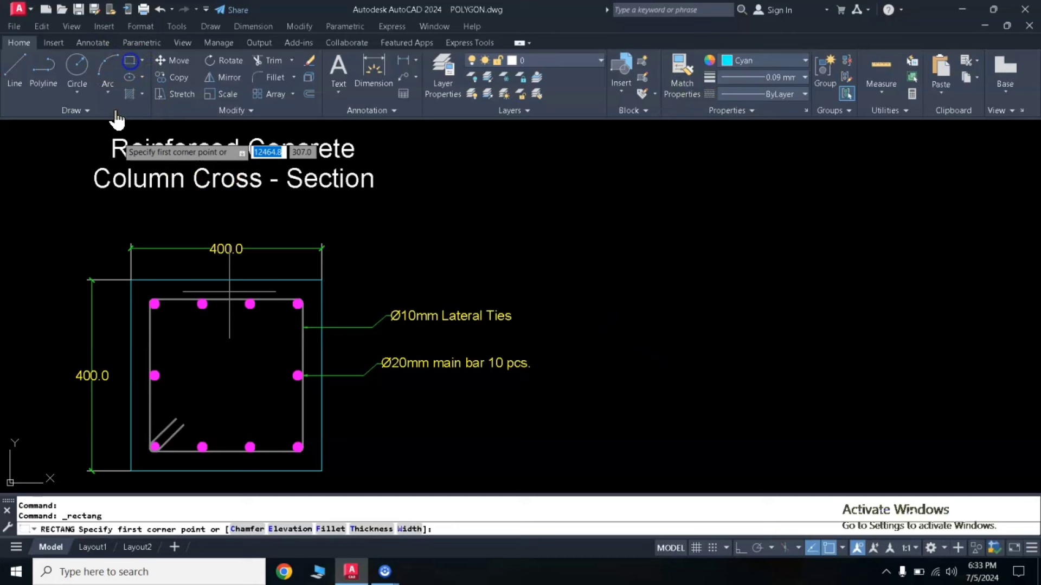
pyautogui.click(576, 457)
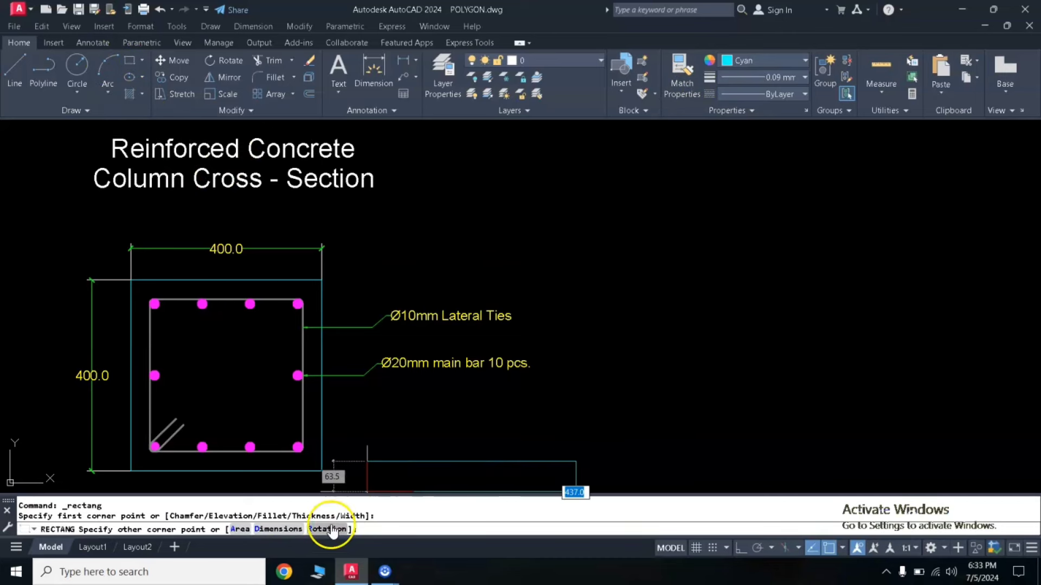
pyautogui.click(283, 529)
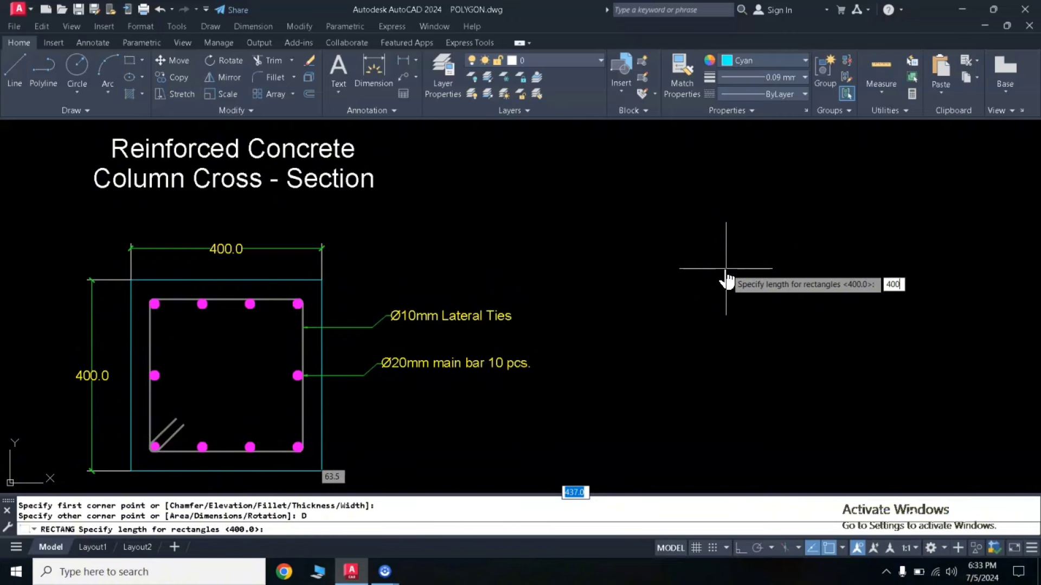
pyautogui.press('Return')
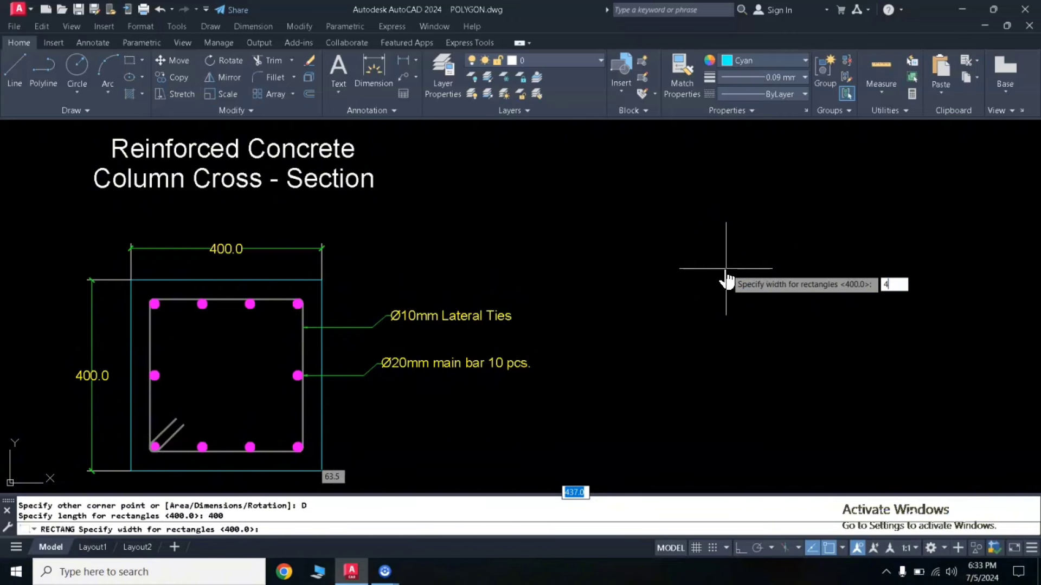
pyautogui.press('Return')
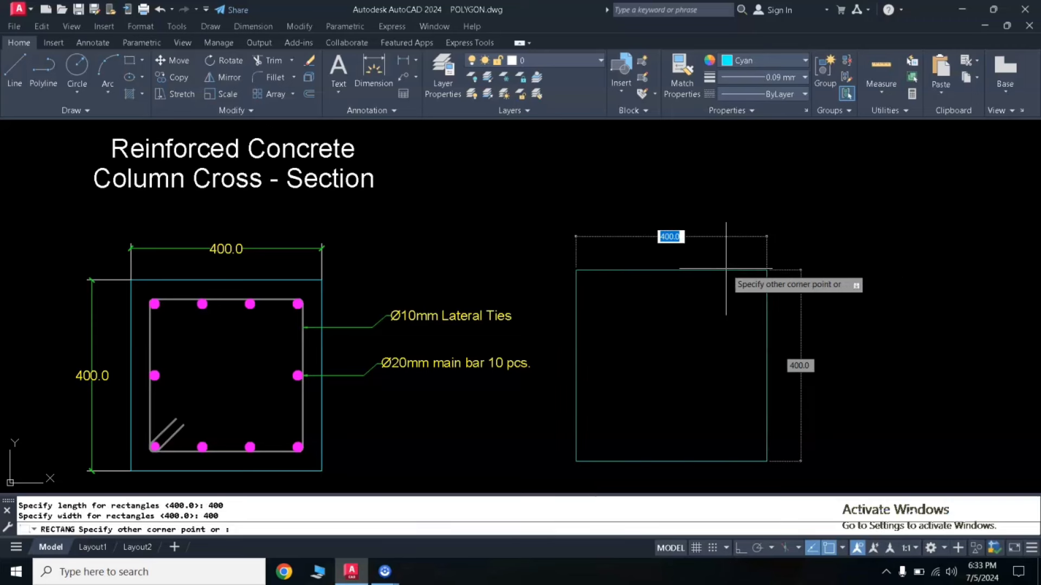
pyautogui.click(725, 268)
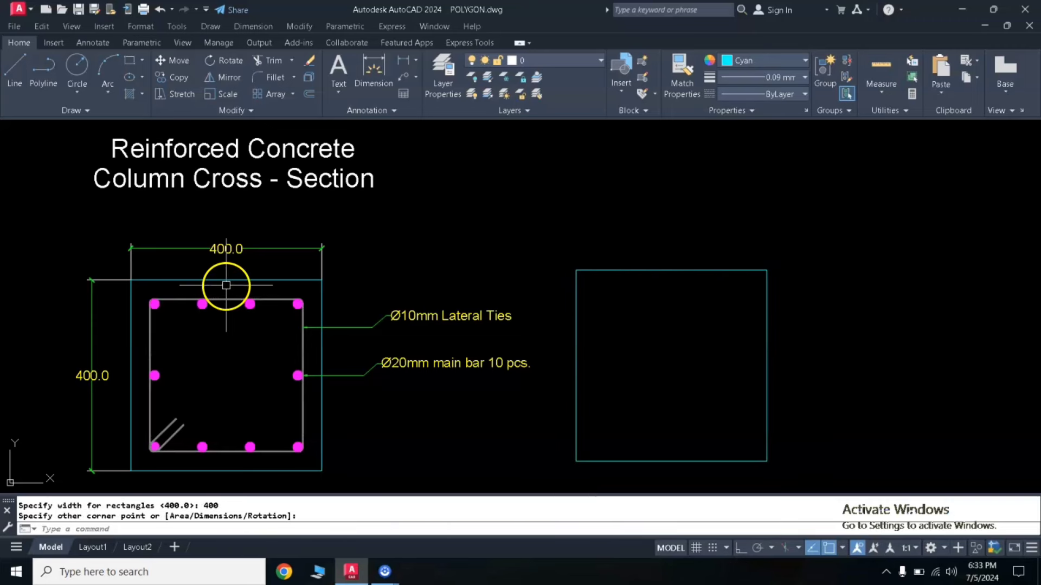
# Offset the new 400 by 400 square inward by 40.
pyautogui.moveTo(580, 361); pyautogui.dragTo(653, 348)
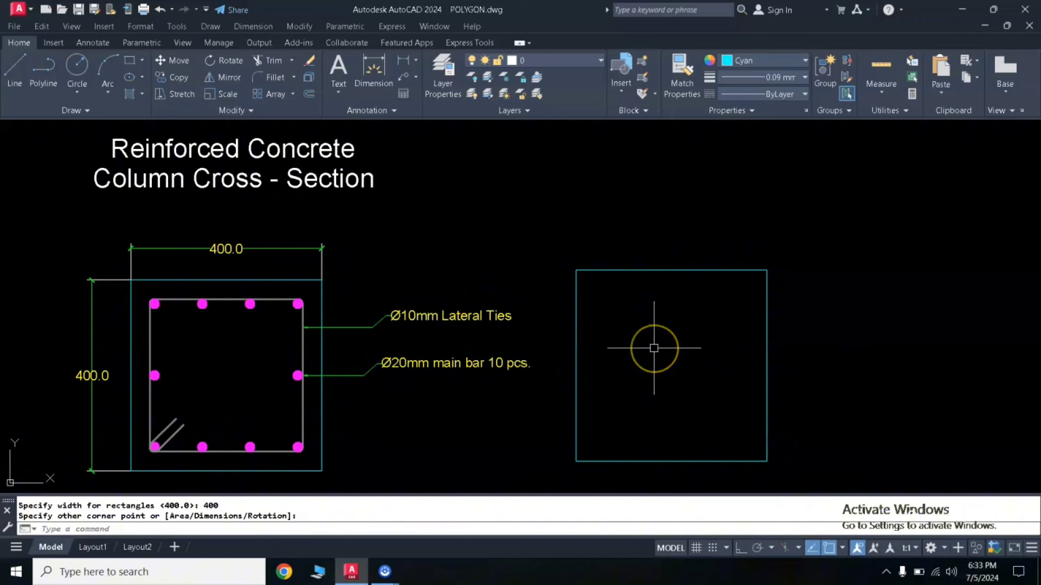
pyautogui.press('Return')
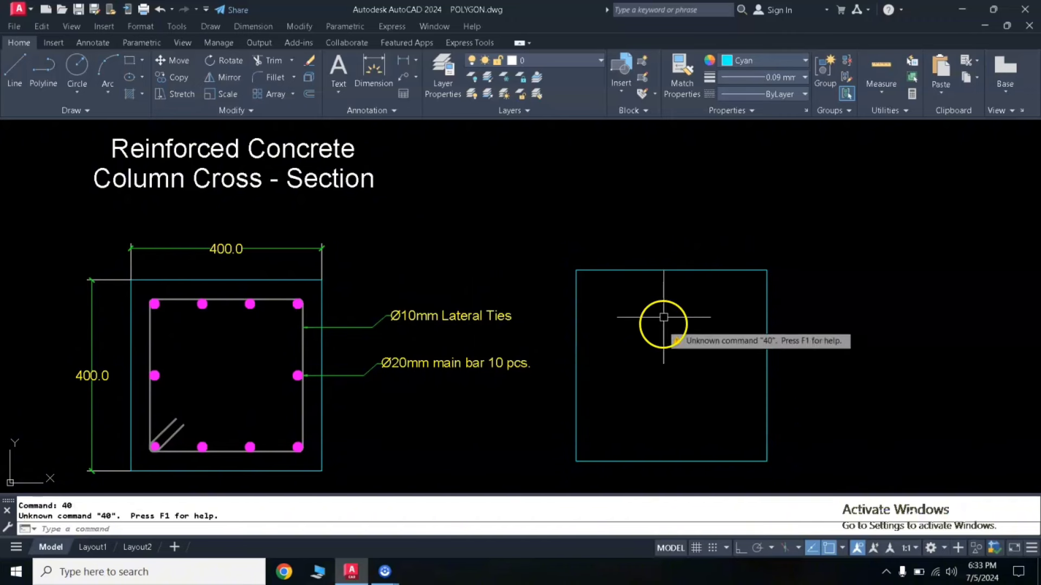
pyautogui.write('o')
pyautogui.press('Return')
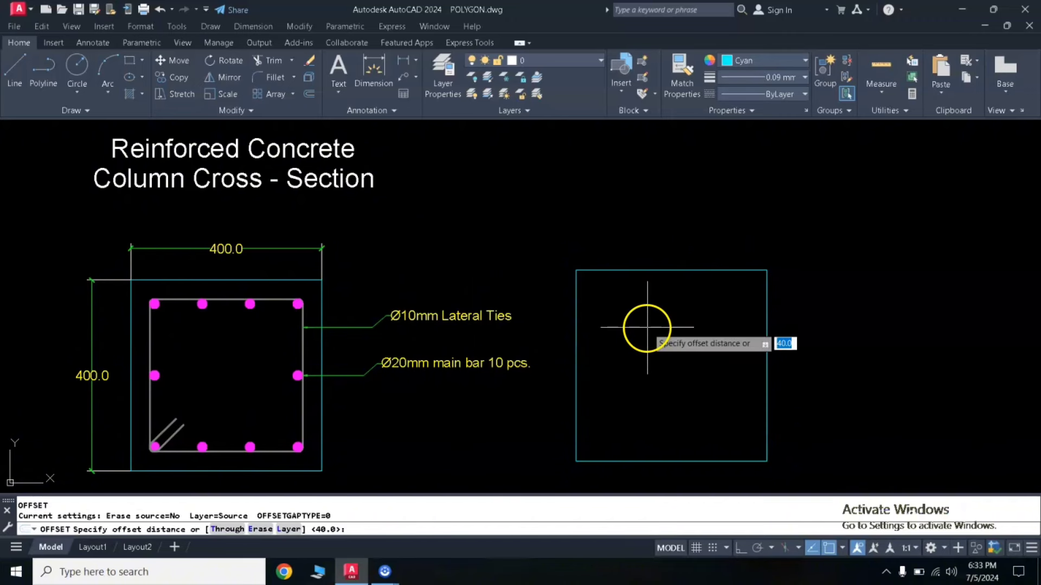
pyautogui.write('40')
pyautogui.press('Return')
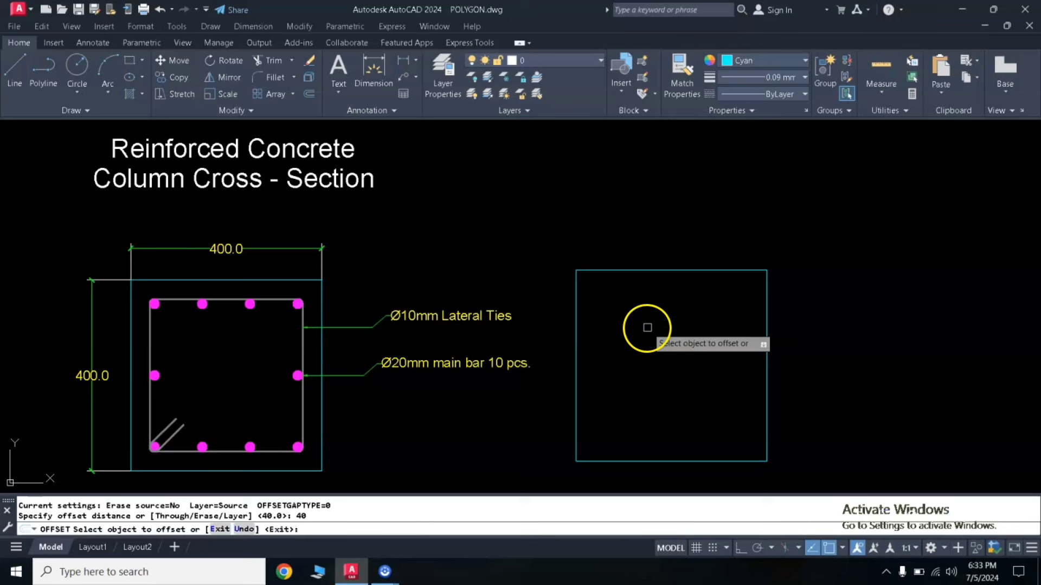
pyautogui.click(668, 270)
pyautogui.click(662, 324)
pyautogui.press('Return')
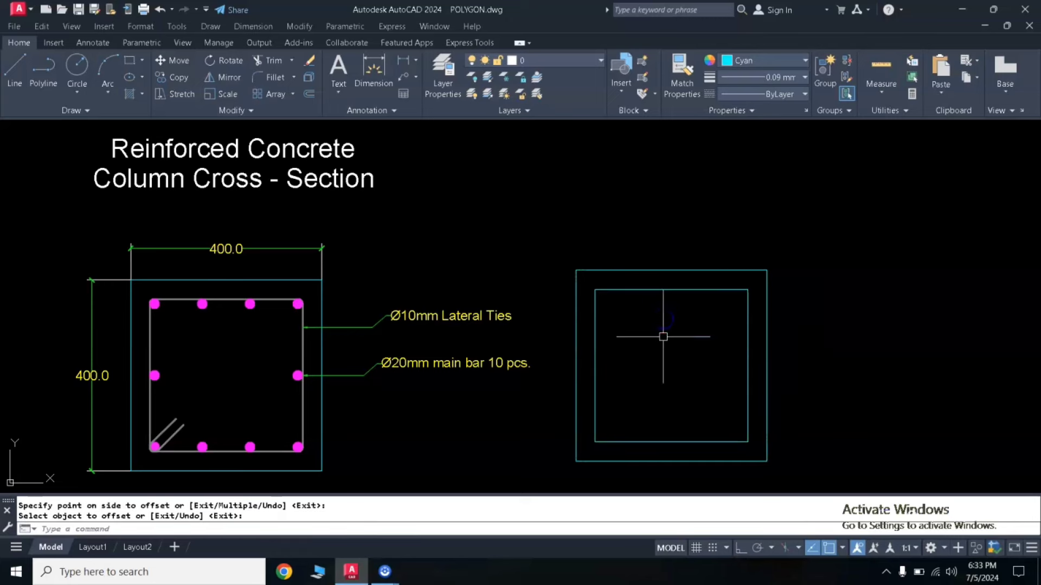
# Change the colour of the inner offset square to the darker index grey.
pyautogui.click(656, 291)
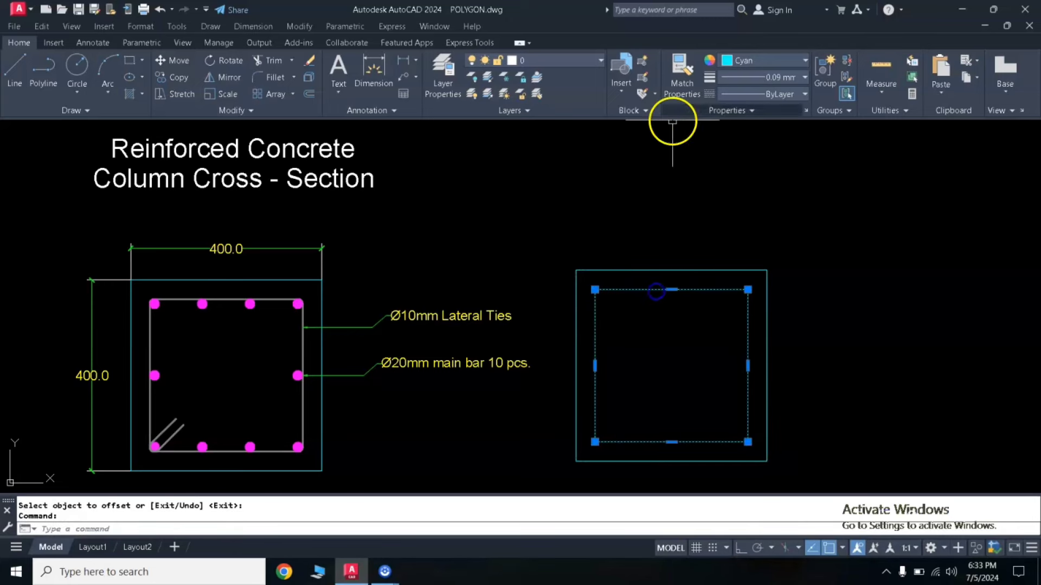
pyautogui.click(759, 60)
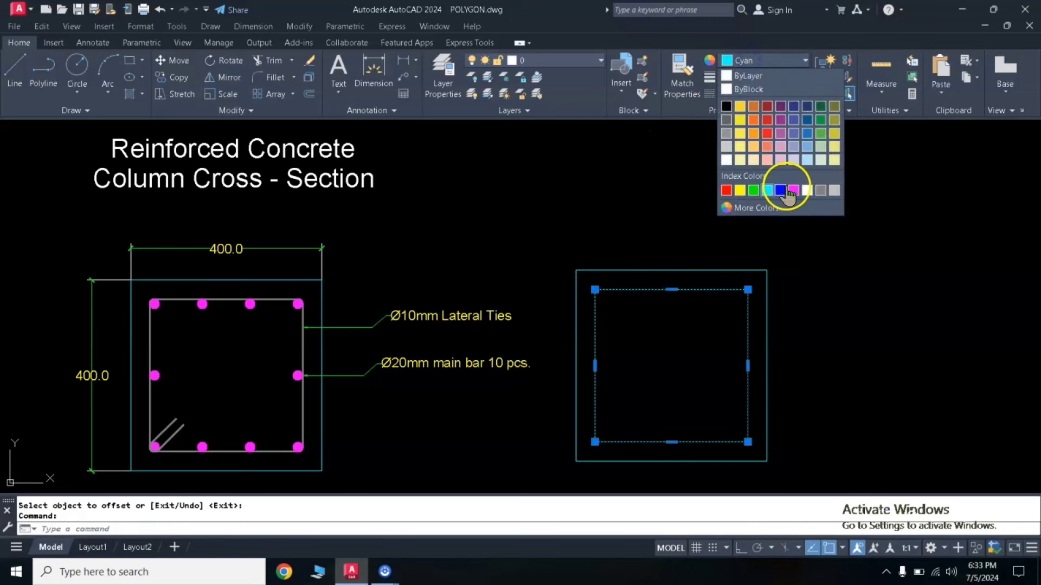
pyautogui.click(821, 191)
pyautogui.press('Escape')
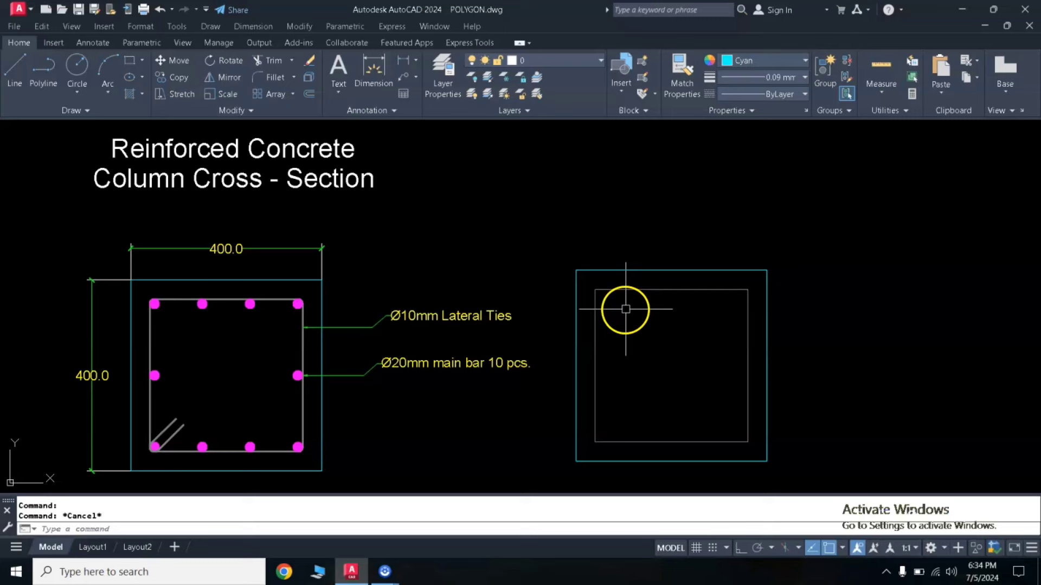
# Draw a circle of radius 10 tangent to the two sides meeting at the inner square's upper-left corner, using the Ttr option.
pyautogui.write('c')
pyautogui.press('Return')
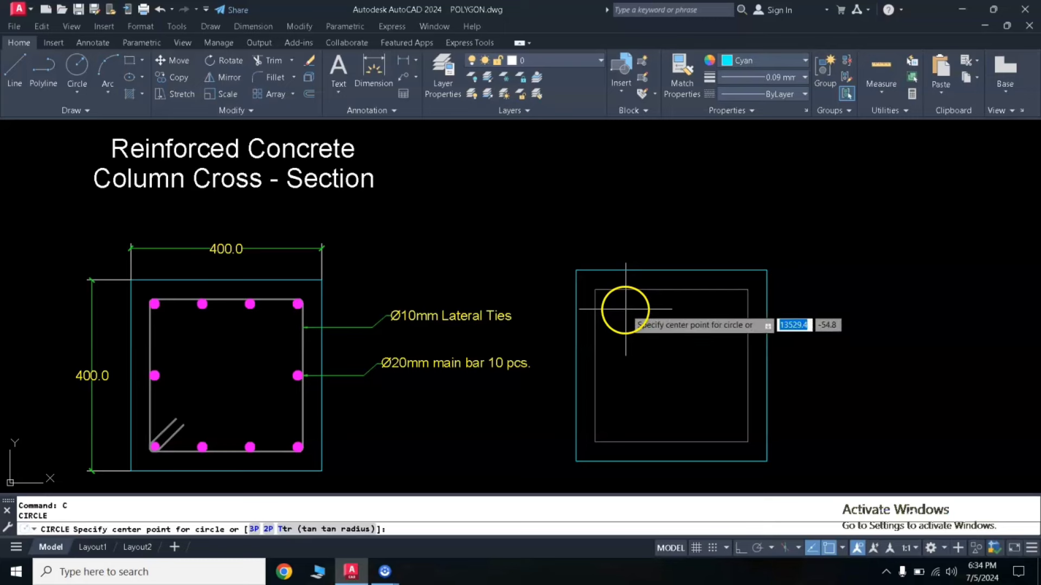
pyautogui.click(324, 529)
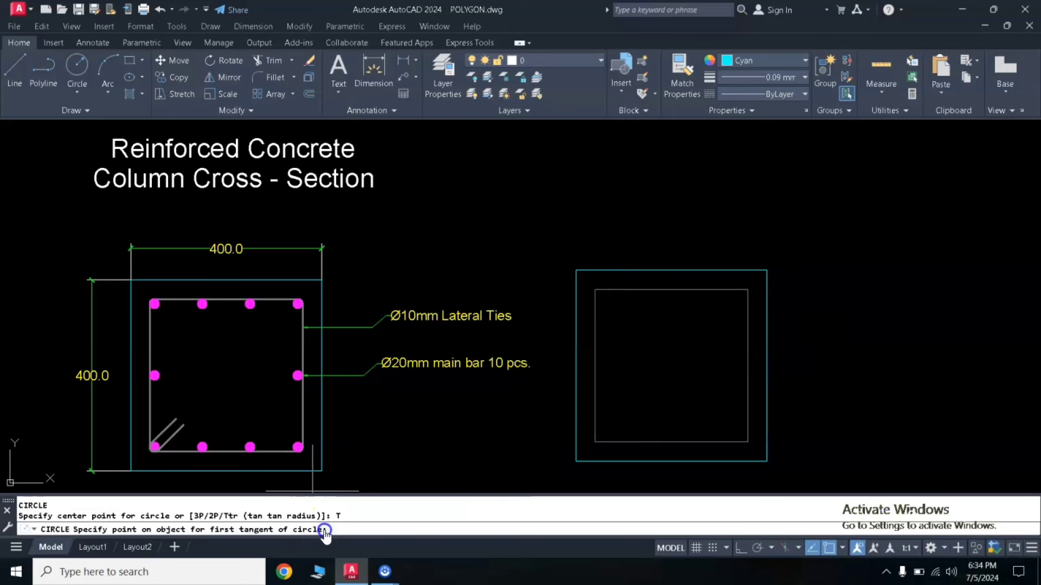
pyautogui.click(595, 315)
pyautogui.click(608, 290)
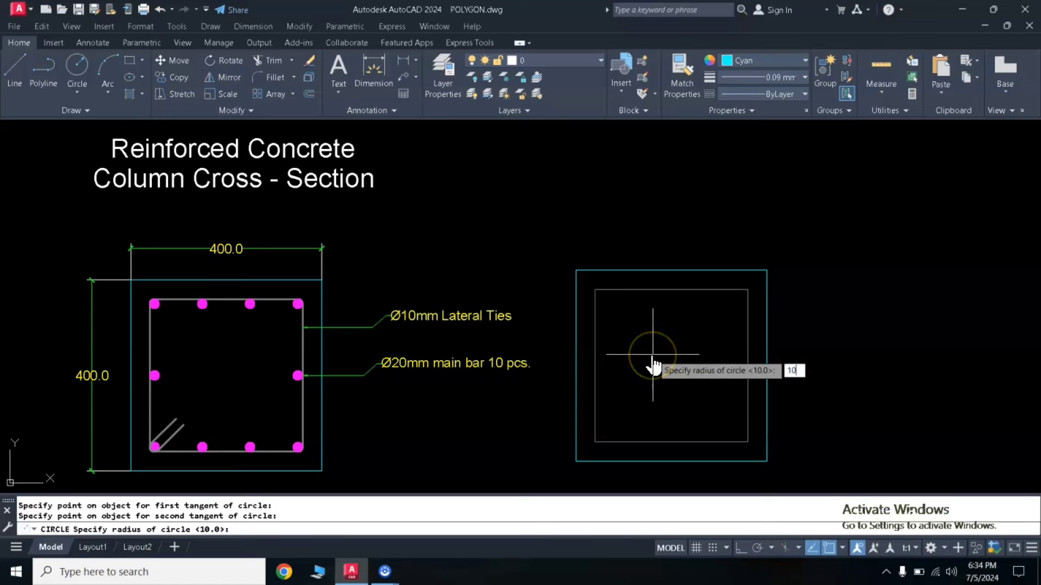
pyautogui.press('Return')
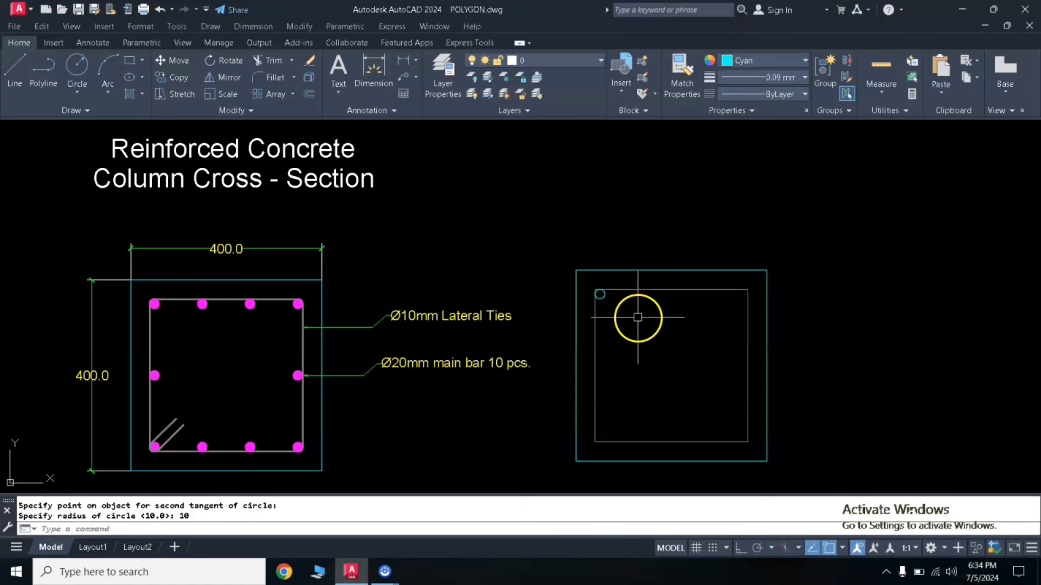
# Fill the small corner circle with a solid hatch.
pyautogui.scroll(2, 608, 296)
pyautogui.moveTo(609, 296)
pyautogui.mouseDown(button='middle')
pyautogui.moveTo(667, 257)
pyautogui.moveTo(723, 246)
pyautogui.mouseUp(button='middle')
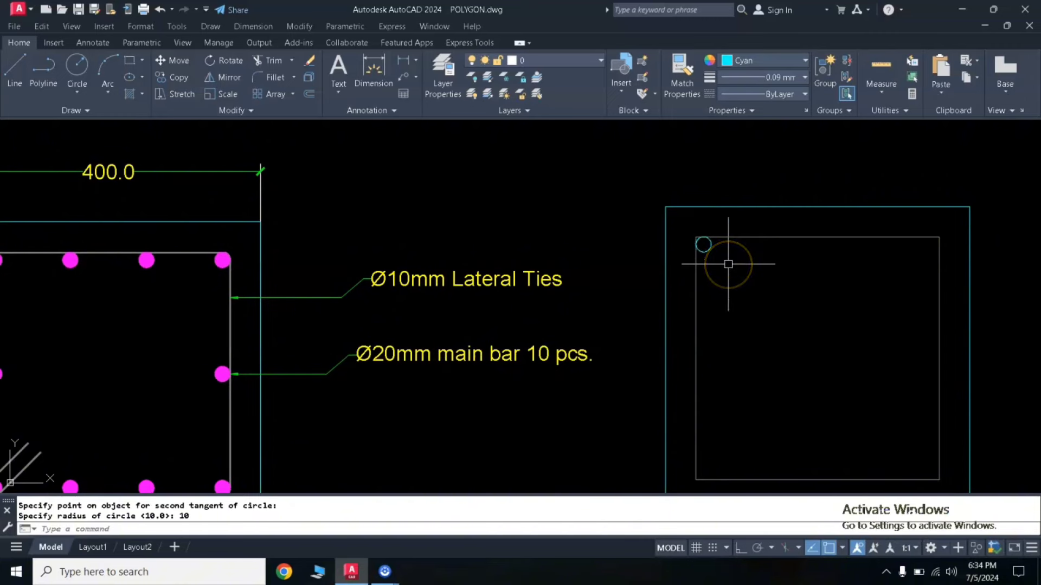
pyautogui.press('Return')
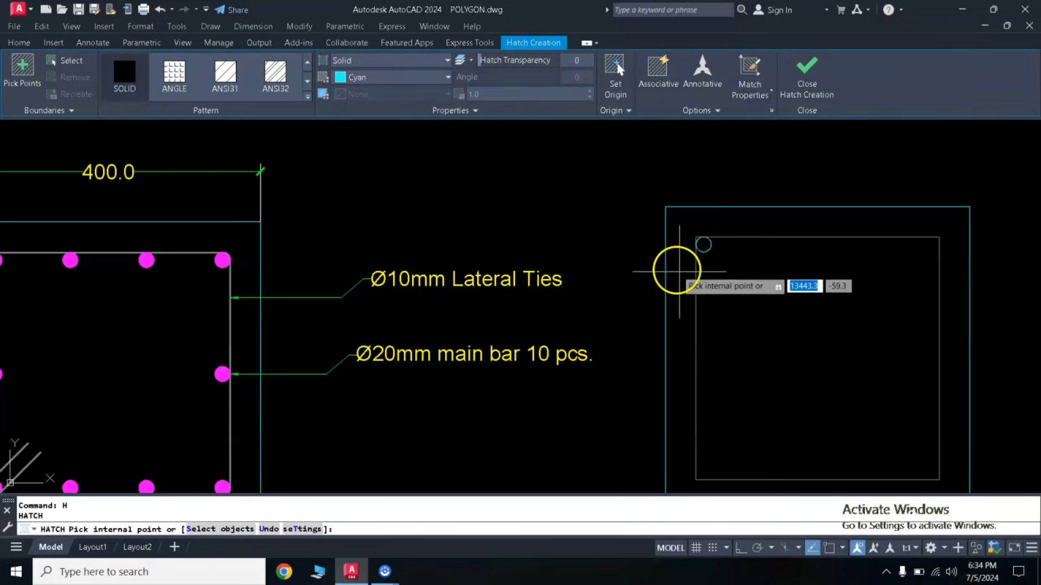
pyautogui.click(703, 246)
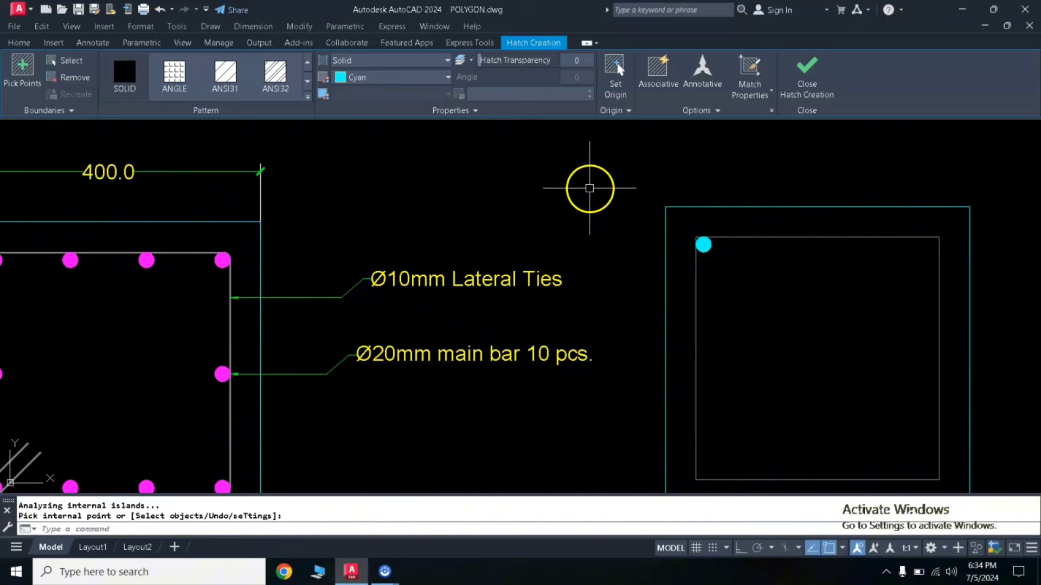
pyautogui.press('Return')
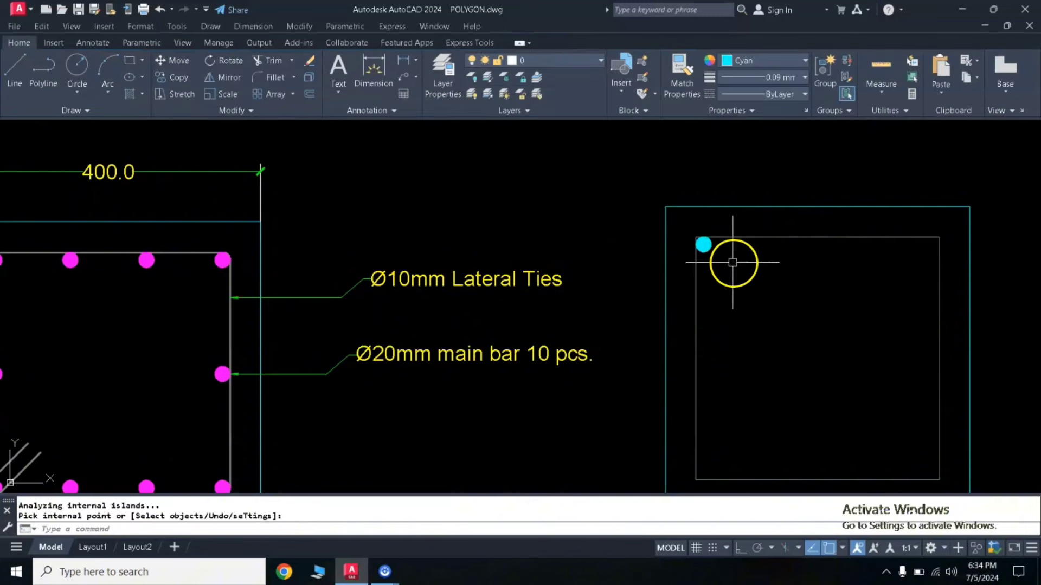
# Change the colour of the corner circle and its hatch to magenta.
pyautogui.click(689, 233)
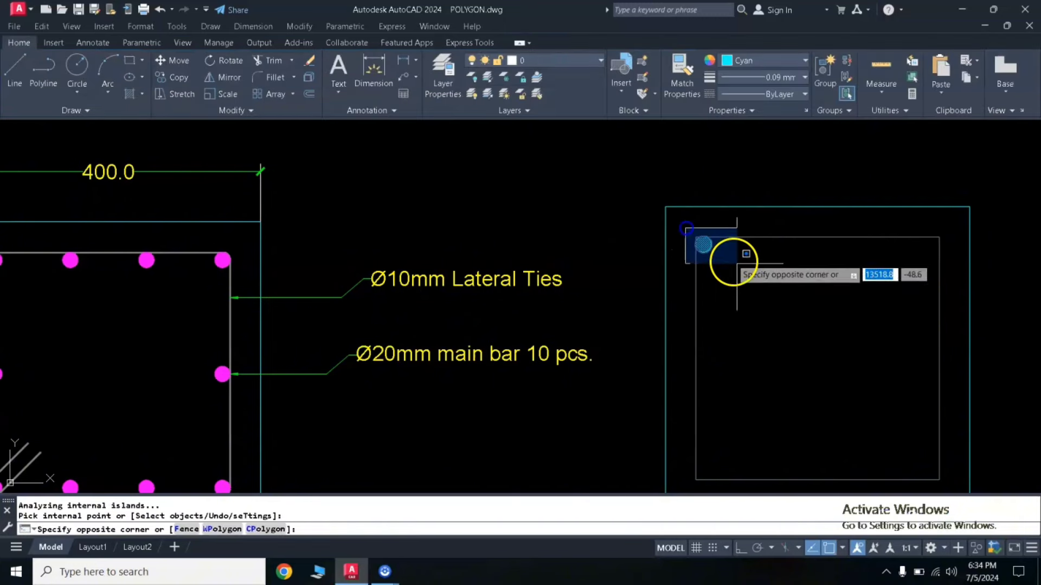
pyautogui.click(755, 58)
pyautogui.click(794, 190)
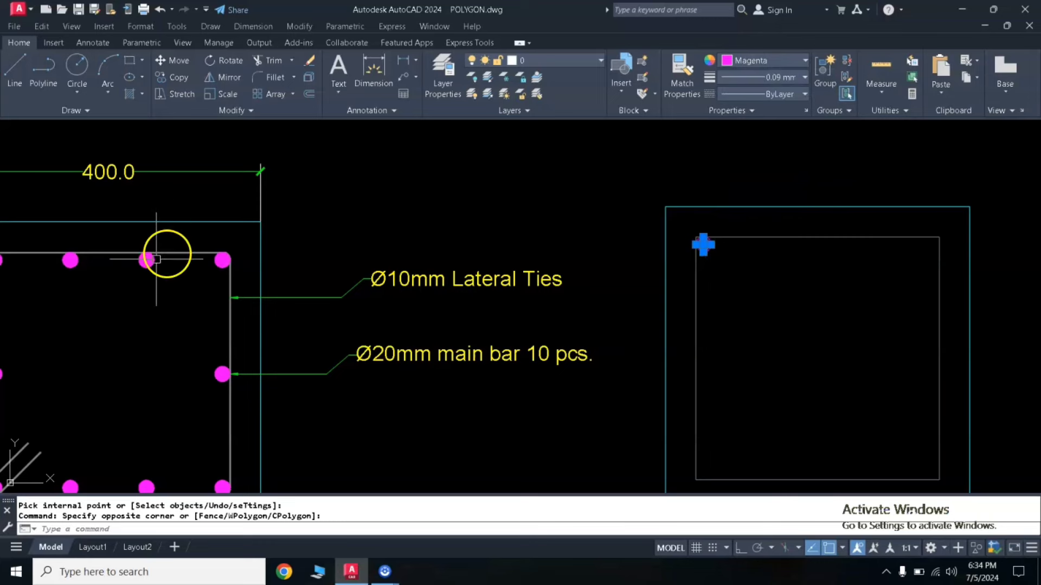
pyautogui.press('Escape')
pyautogui.press('Escape')
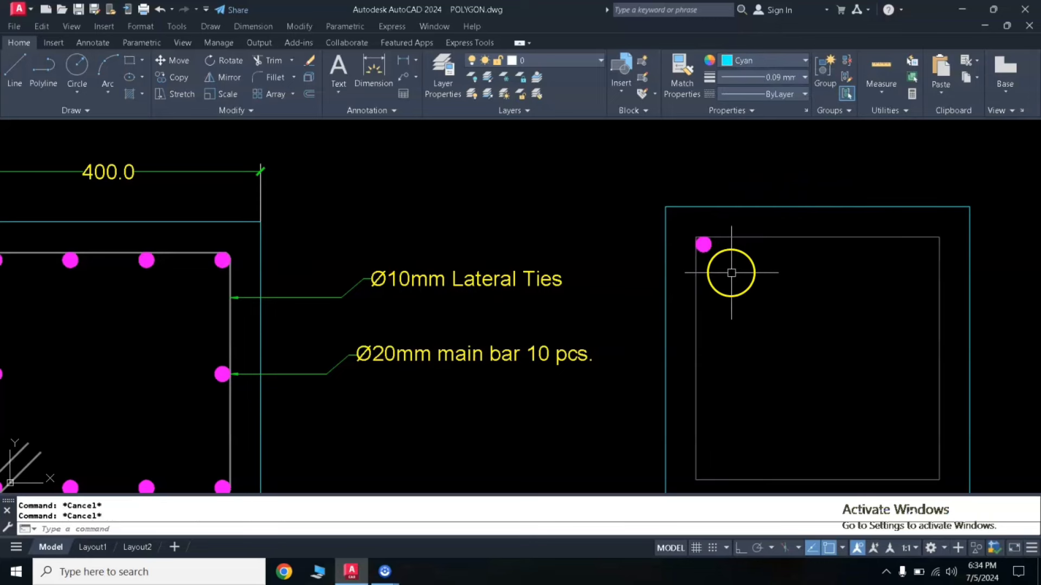
# Copy the magenta corner bar from its centre with Ortho on, as a fitted array of 4 items along the inner square's upper side.
pyautogui.scroll(-2, 729, 271)
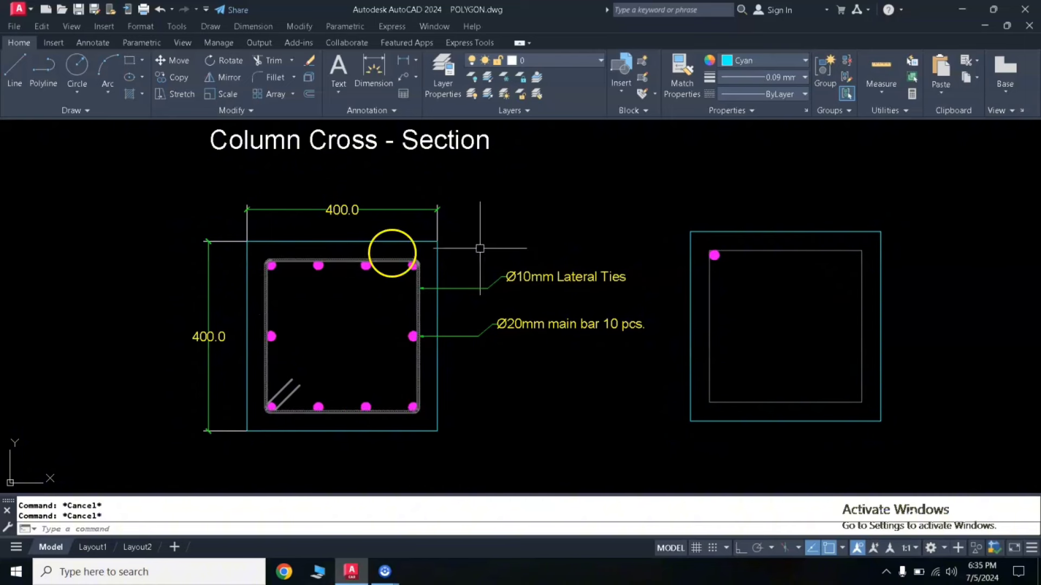
pyautogui.click(703, 240)
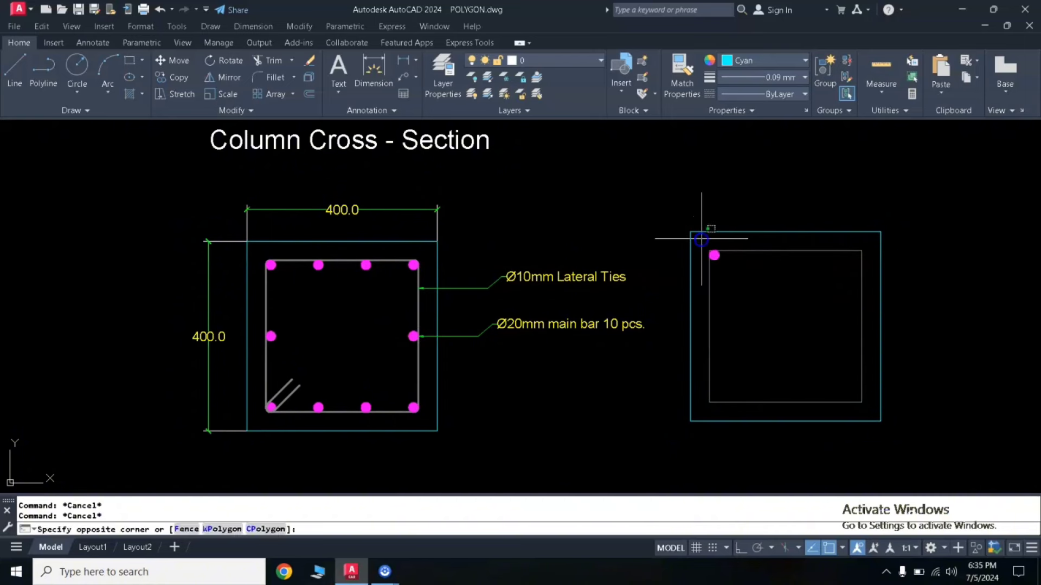
pyautogui.click(742, 284)
pyautogui.write('co')
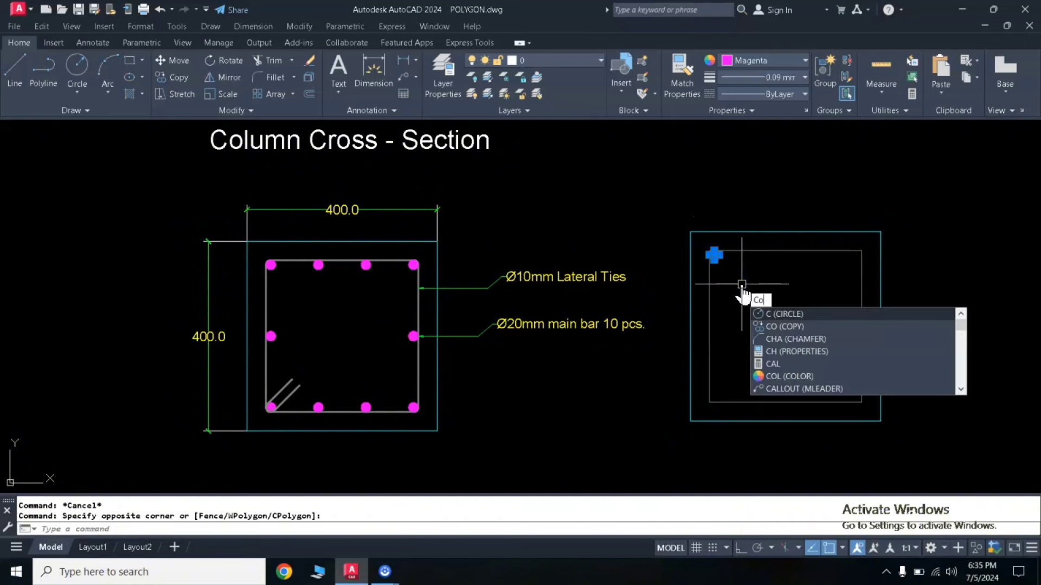
pyautogui.press('Return')
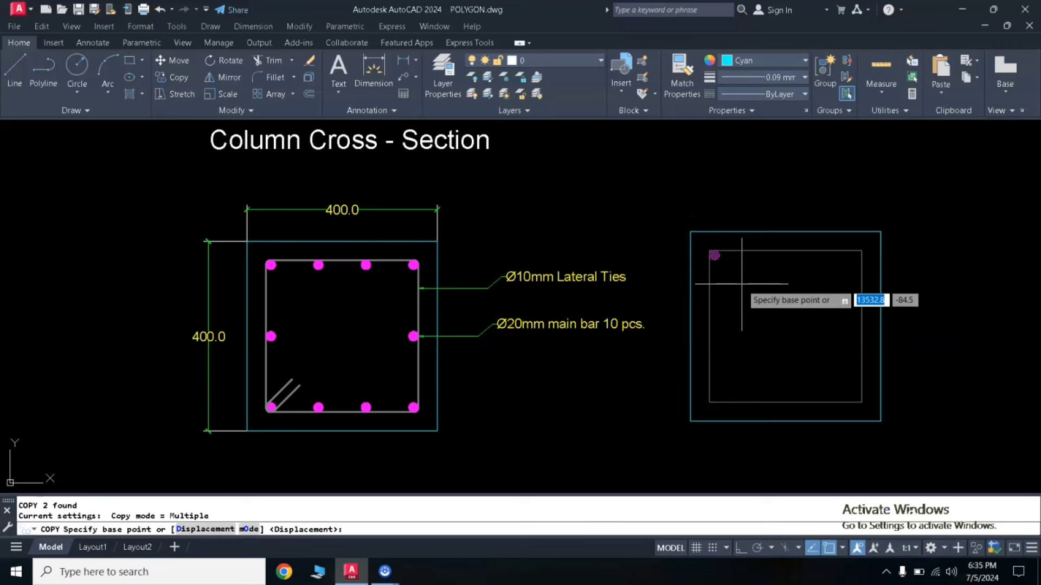
pyautogui.scroll(2, 726, 261)
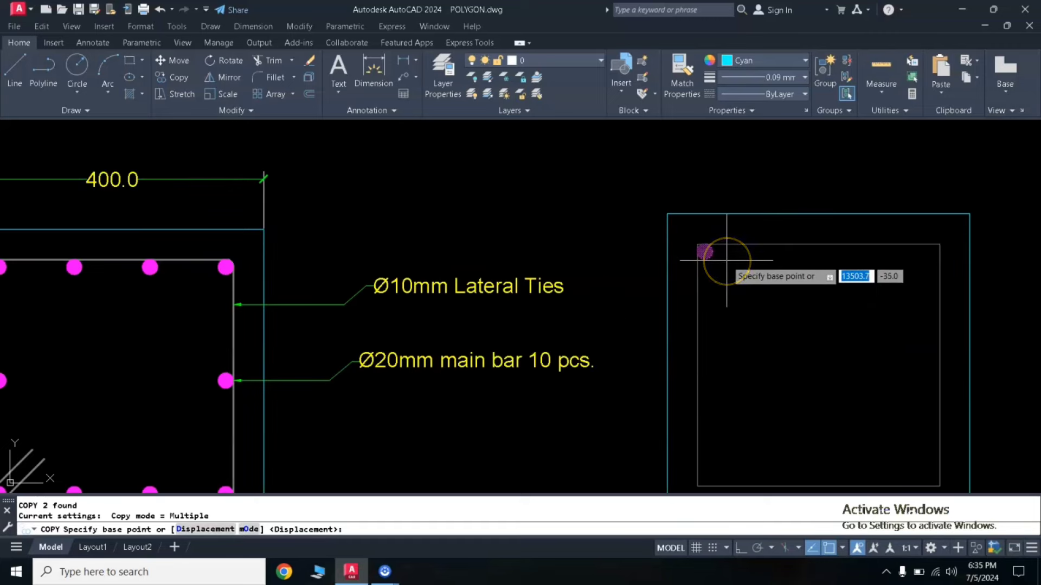
pyautogui.click(705, 251)
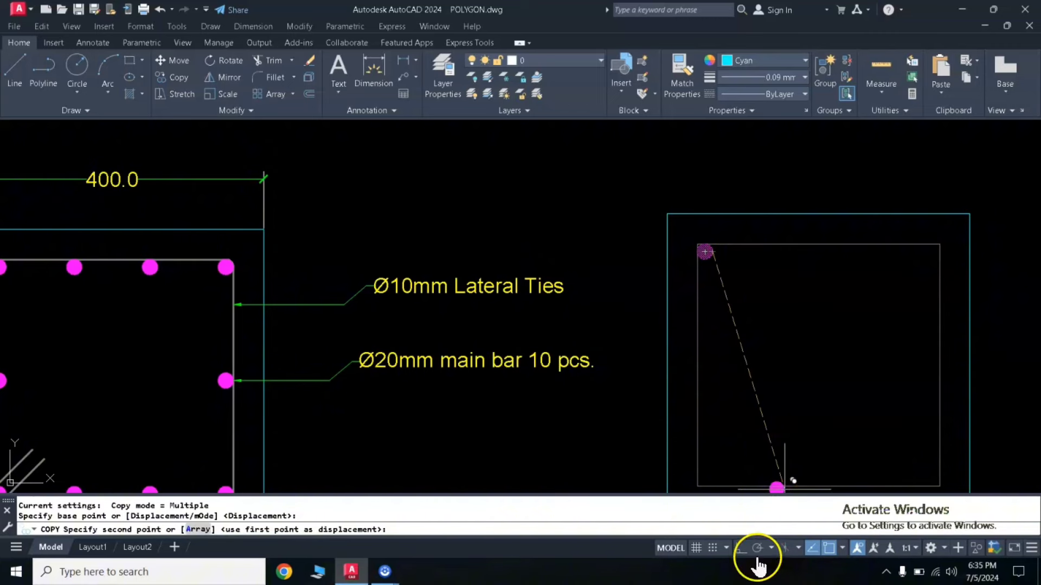
pyautogui.click(741, 547)
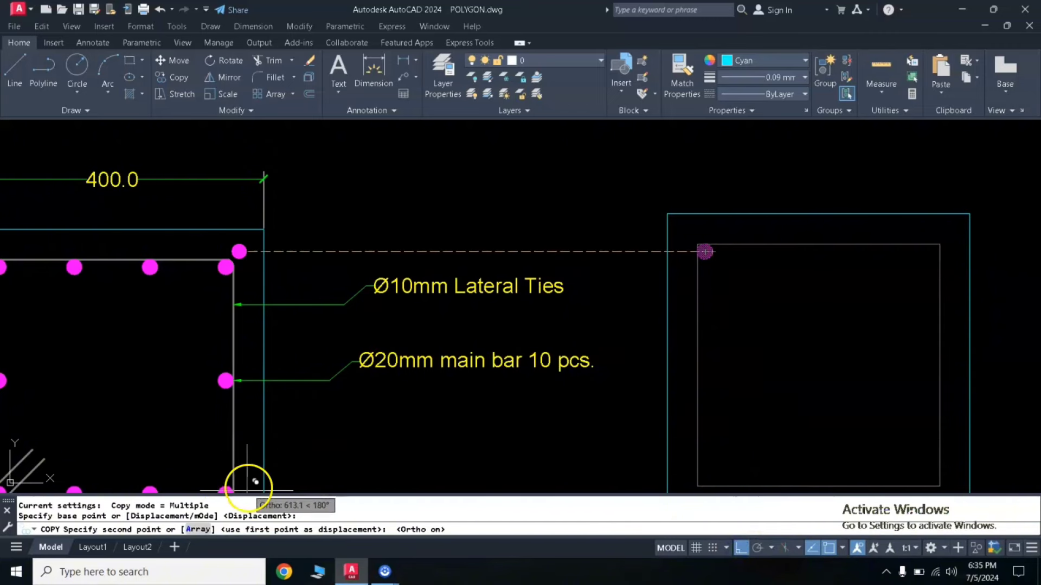
pyautogui.click(196, 530)
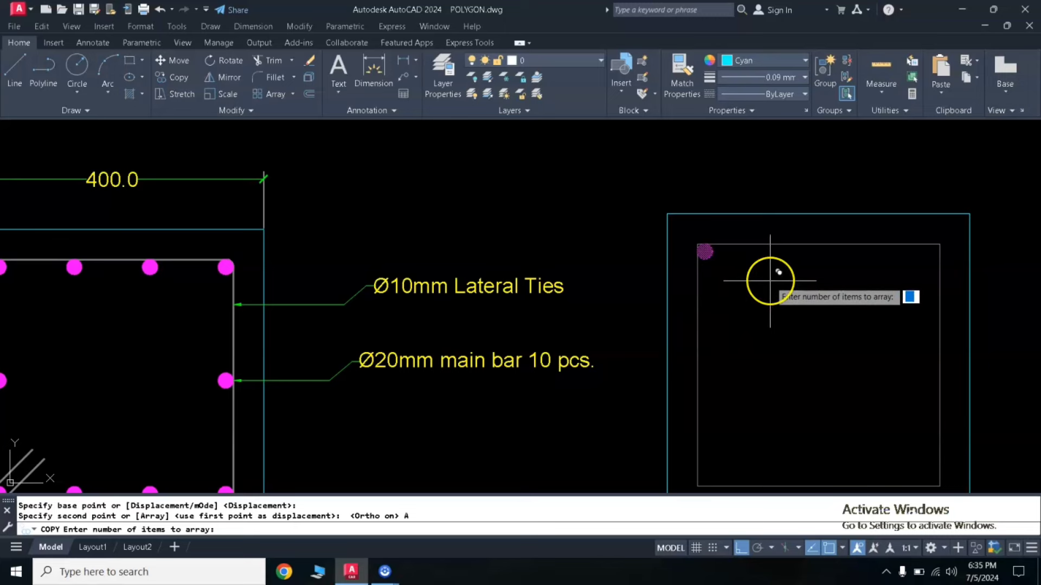
pyautogui.moveTo(778, 271)
pyautogui.mouseDown(button='middle')
pyautogui.moveTo(802, 282)
pyautogui.moveTo(822, 263)
pyautogui.mouseUp(button='middle')
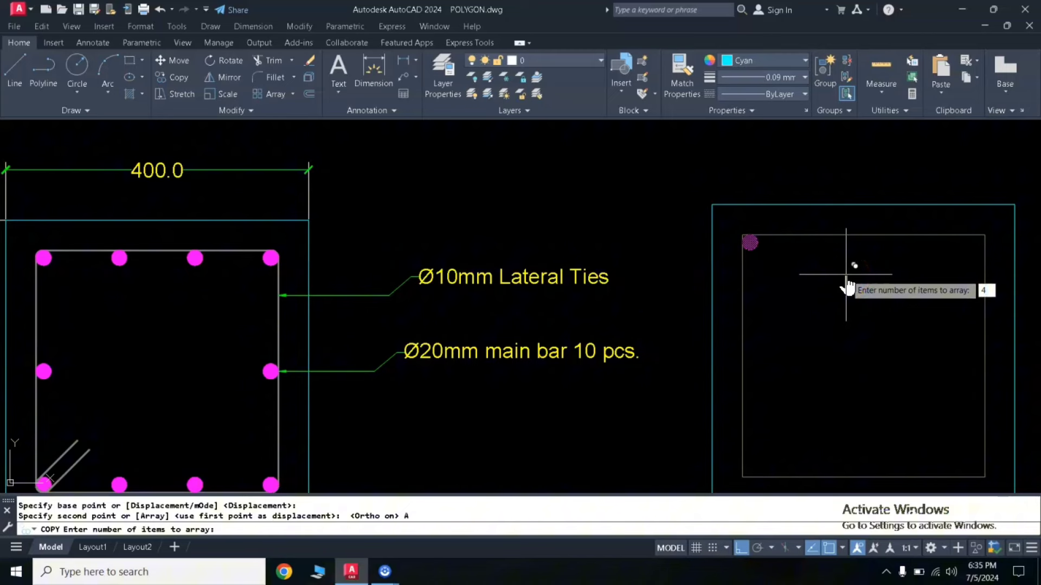
pyautogui.press('Return')
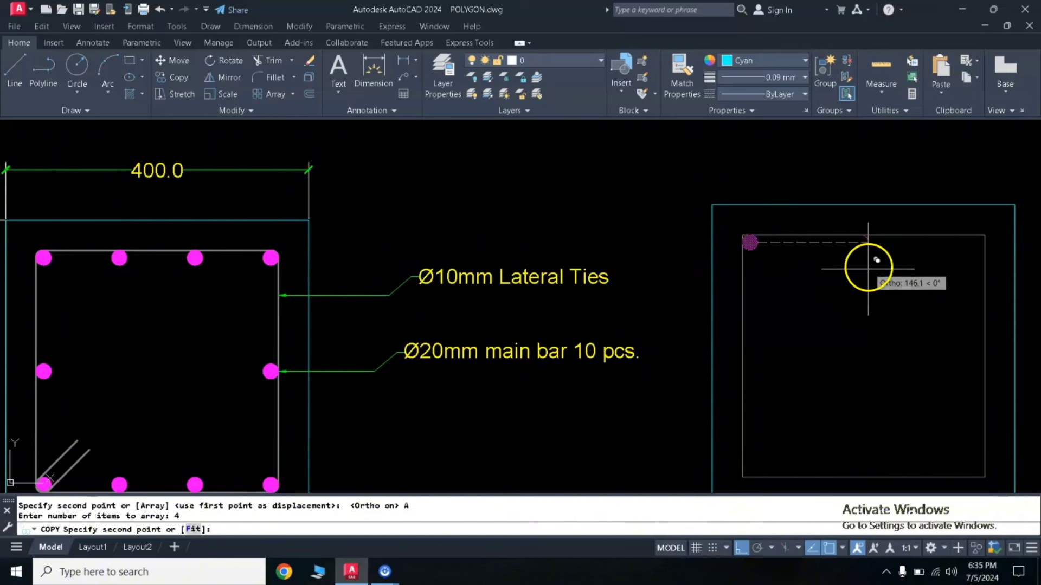
pyautogui.scroll(-2, 869, 267)
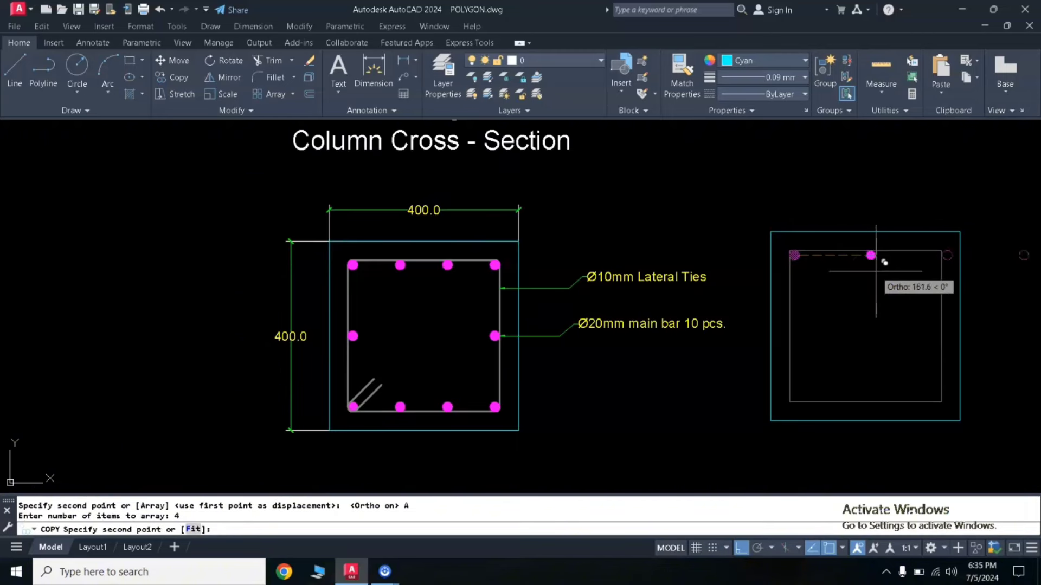
pyautogui.click(869, 272)
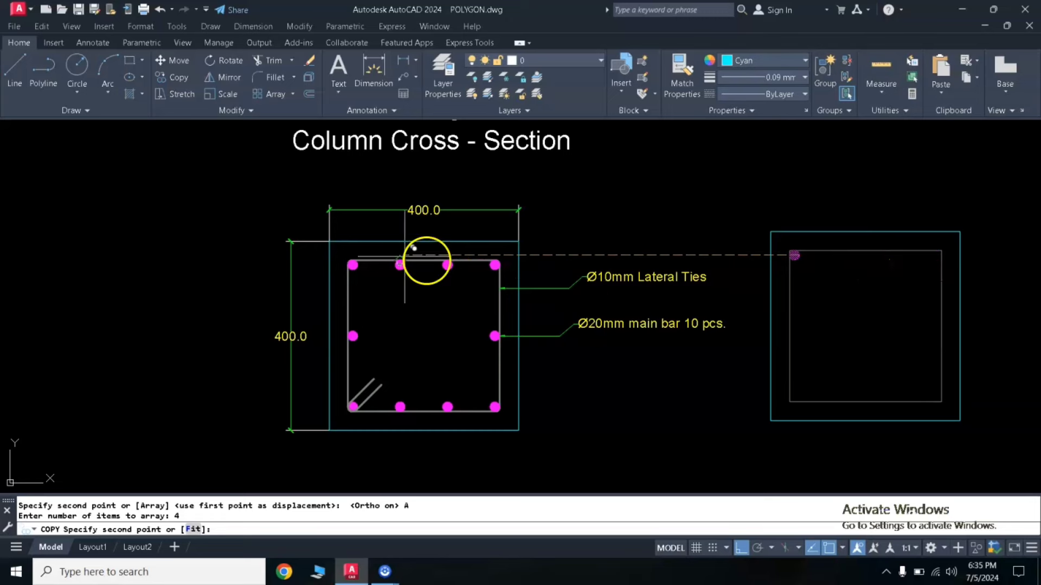
pyautogui.click(233, 499)
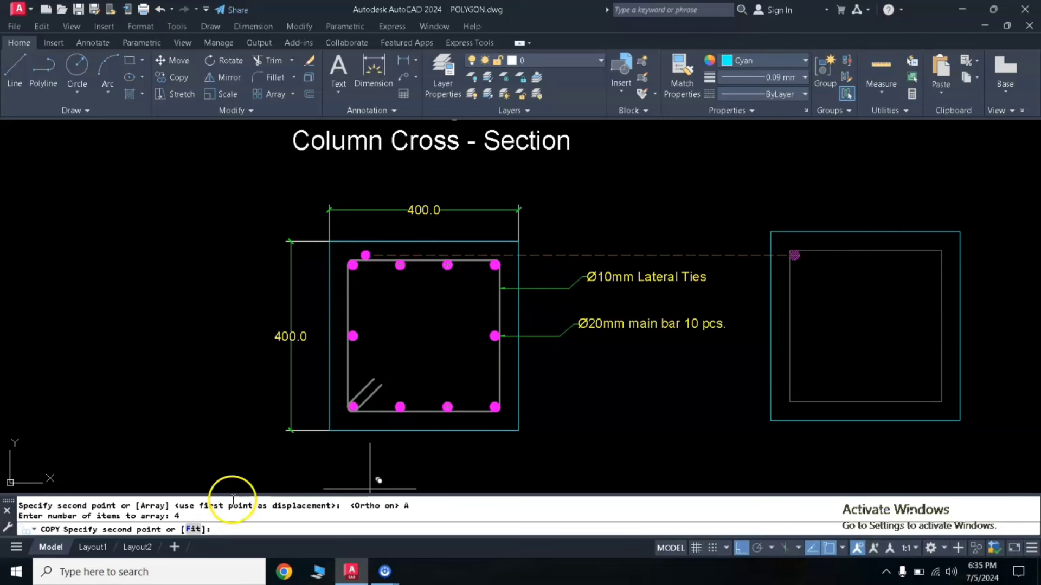
pyautogui.click(195, 529)
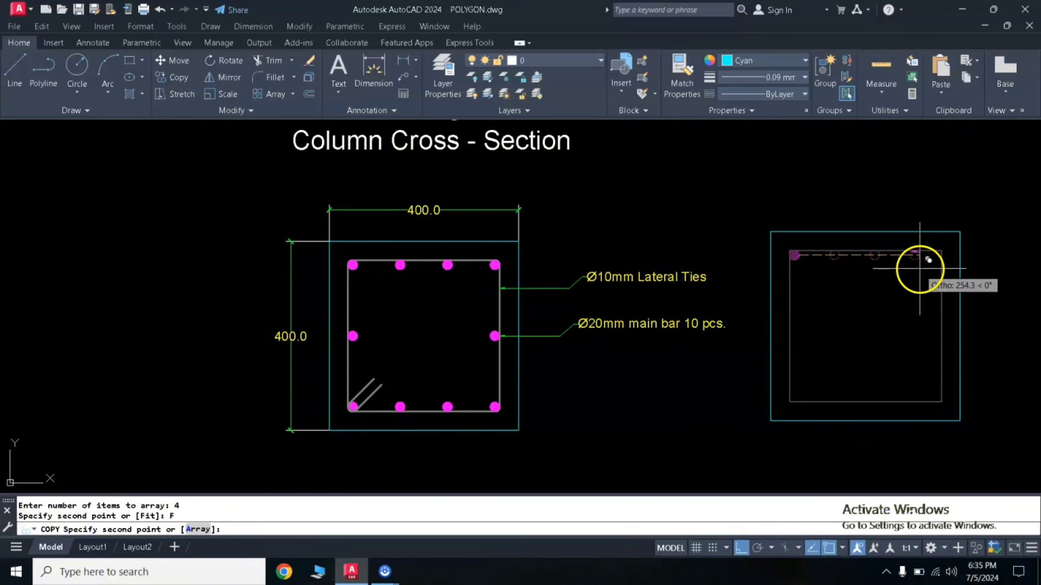
pyautogui.click(941, 255)
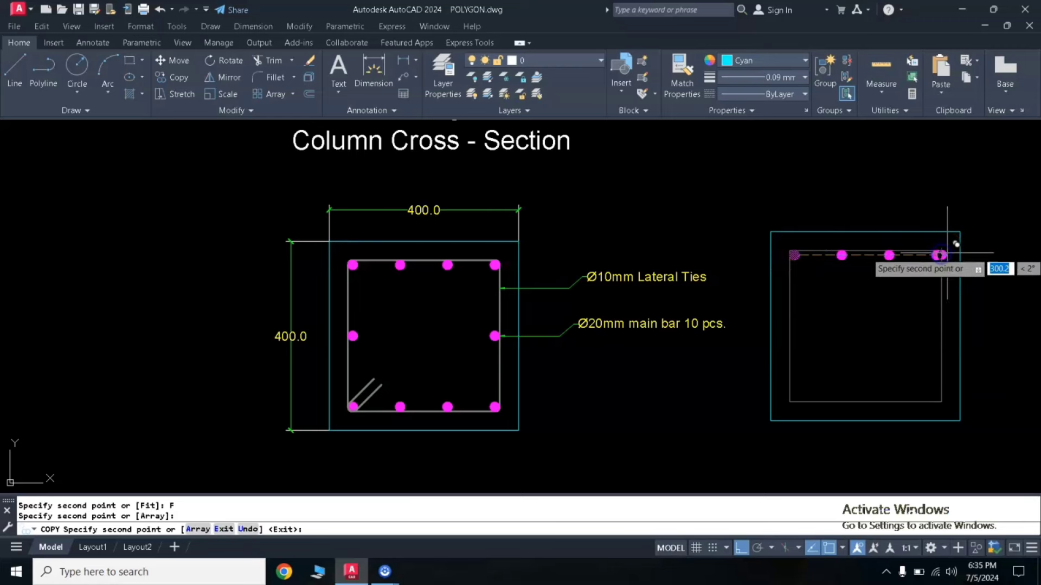
pyautogui.click(940, 252)
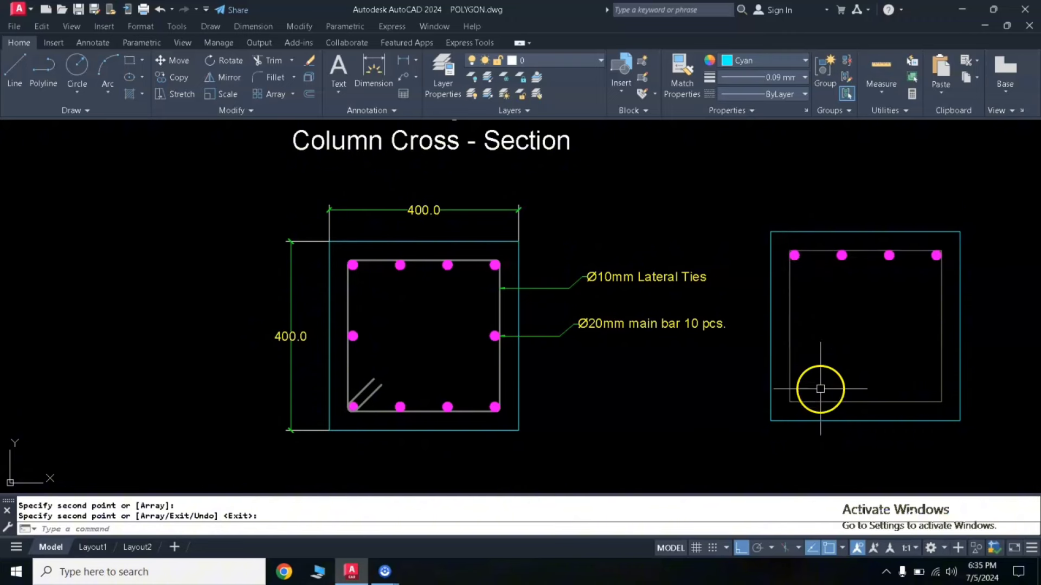
# Mirror the upper row of four bars about the inner square's horizontal centreline, keeping the source objects.
pyautogui.click(778, 221)
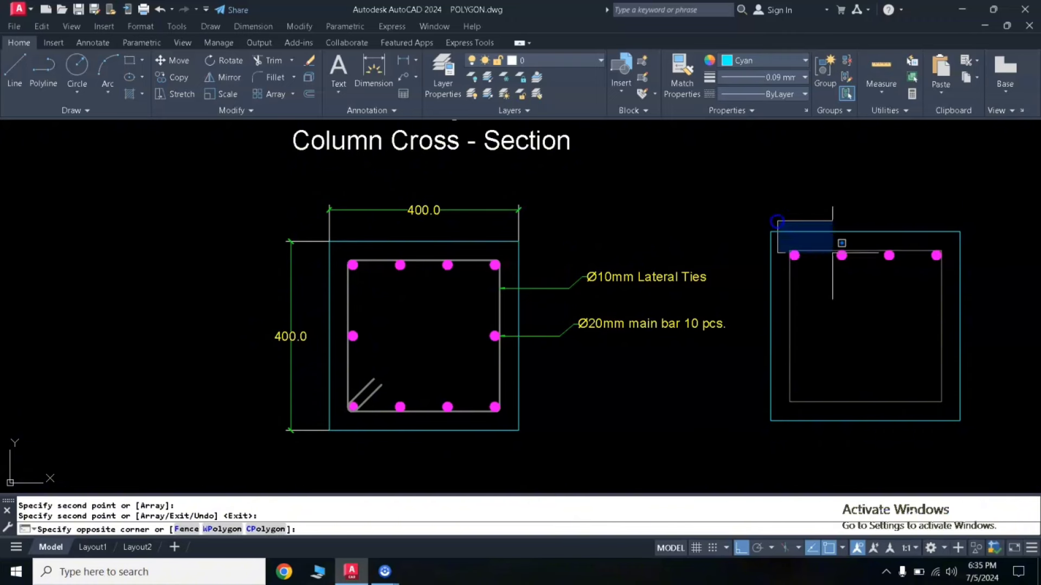
pyautogui.click(970, 271)
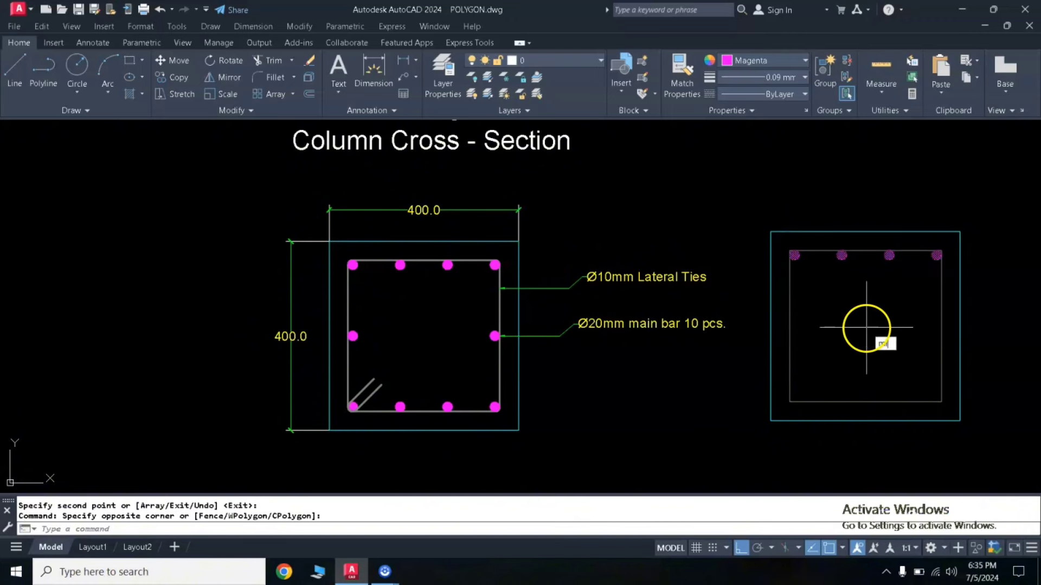
pyautogui.write('mi')
pyautogui.press('Return')
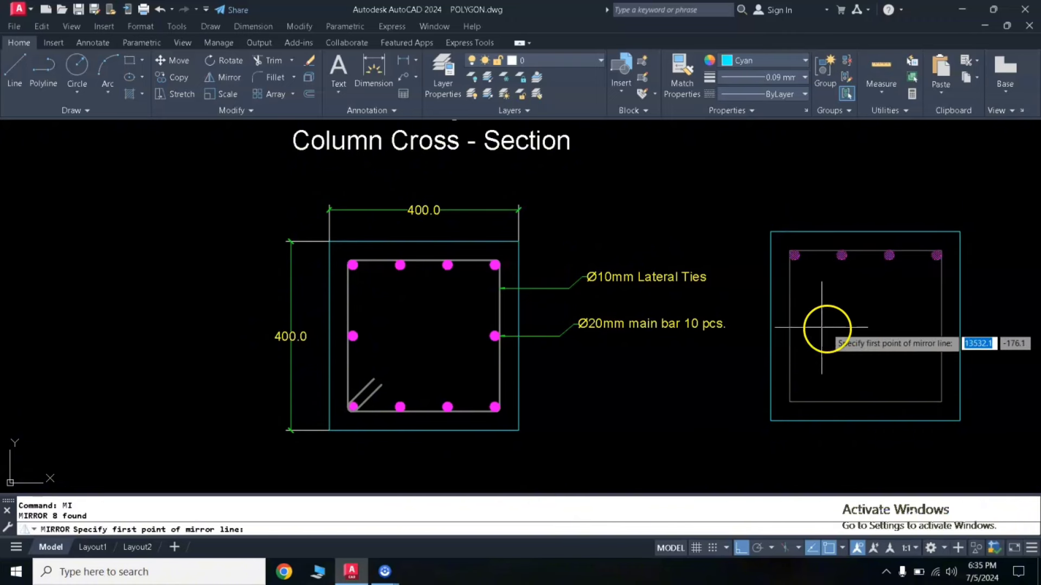
pyautogui.click(788, 326)
pyautogui.click(877, 326)
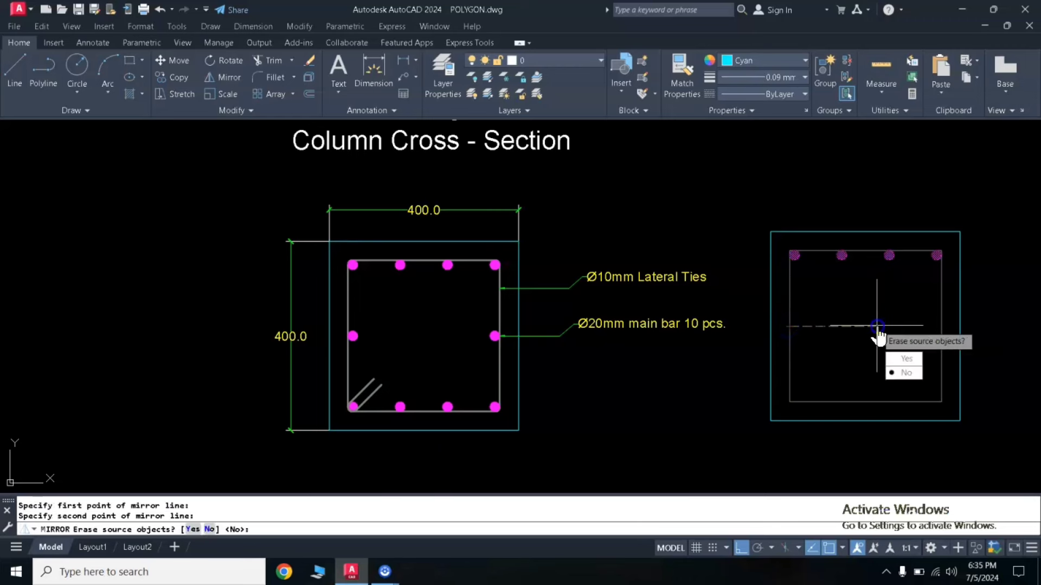
pyautogui.press('Return')
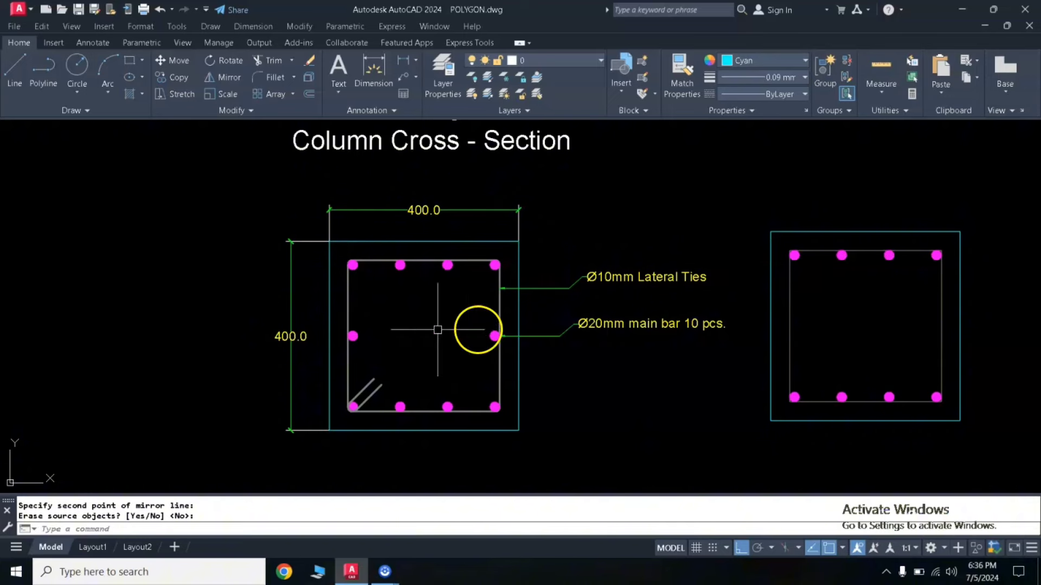
# Copy the two upper corner bars straight down to the mid-height of the inner square's vertical sides.
pyautogui.click(784, 240)
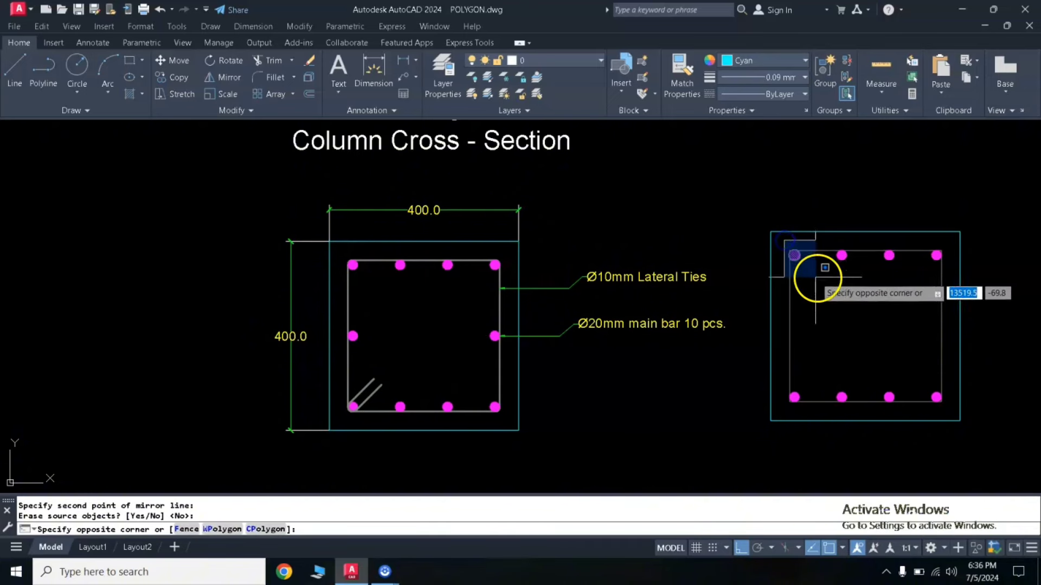
pyautogui.click(804, 276)
pyautogui.click(924, 242)
pyautogui.click(943, 264)
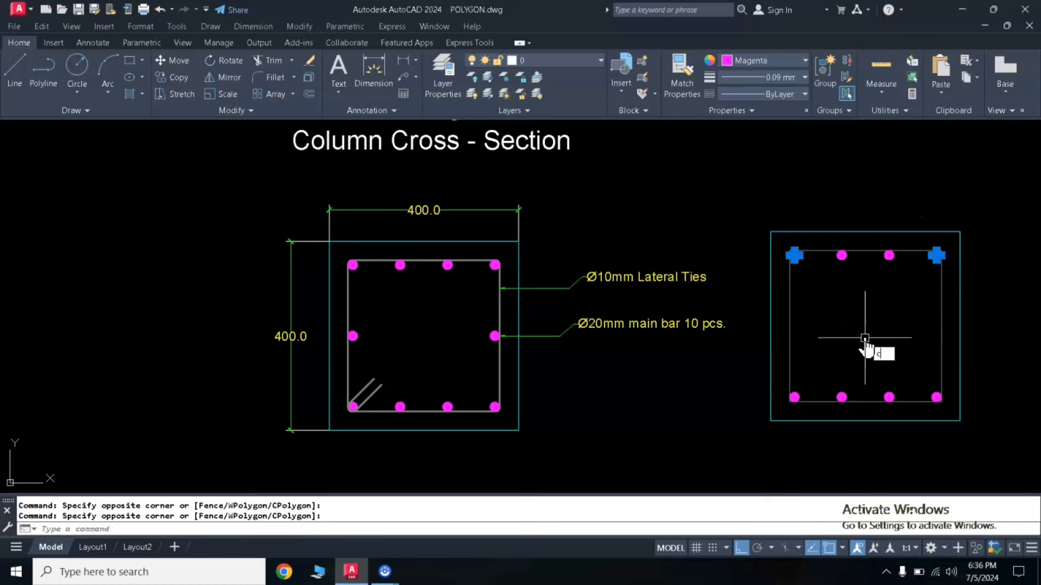
pyautogui.write('o')
pyautogui.press('Return')
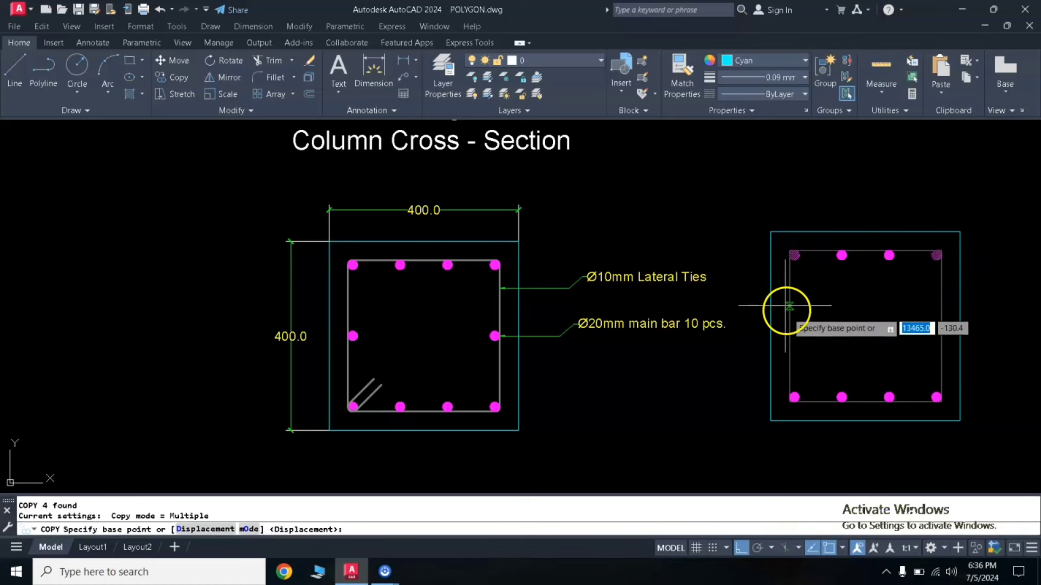
pyautogui.click(793, 255)
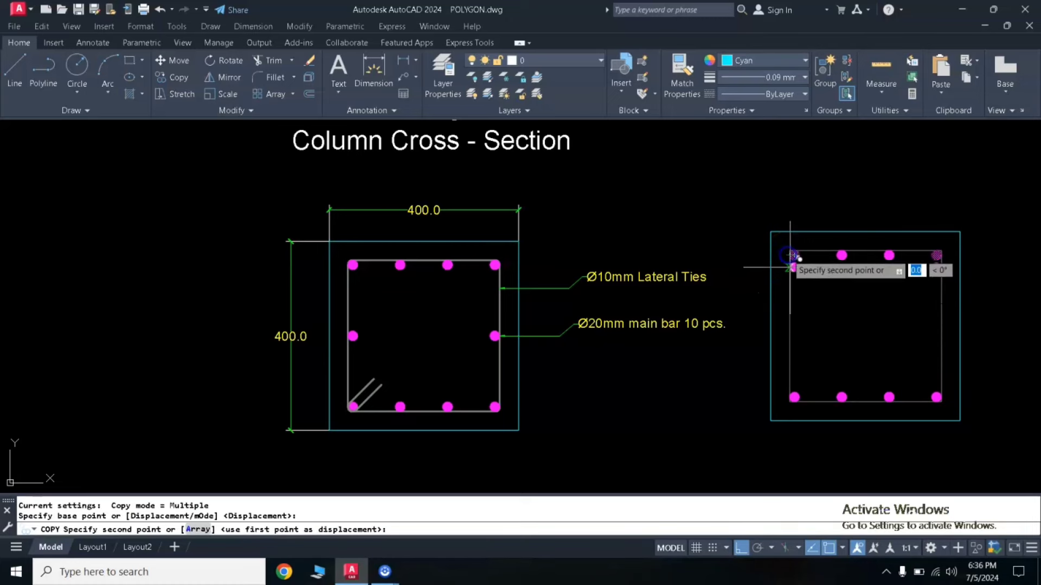
pyautogui.click(793, 326)
pyautogui.press('Return')
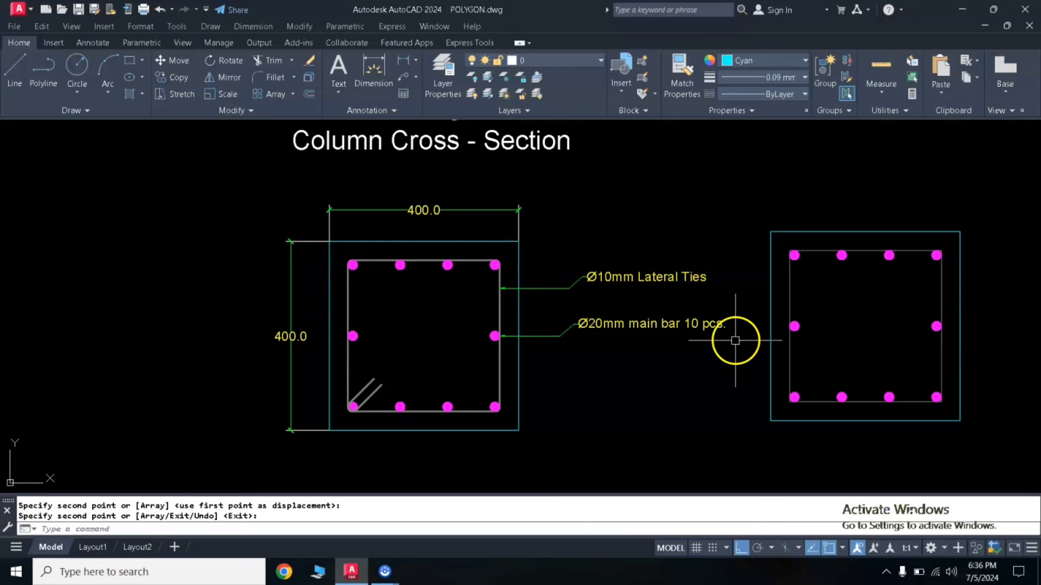
# Fillet all corners of the inner square with radius 10, using the Polyline option.
pyautogui.press('Return')
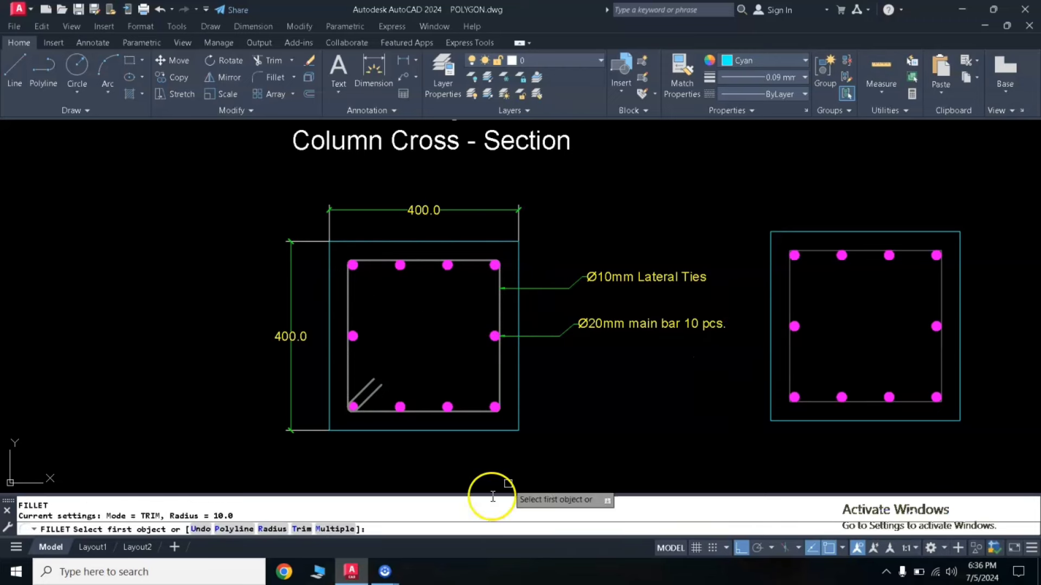
pyautogui.click(267, 528)
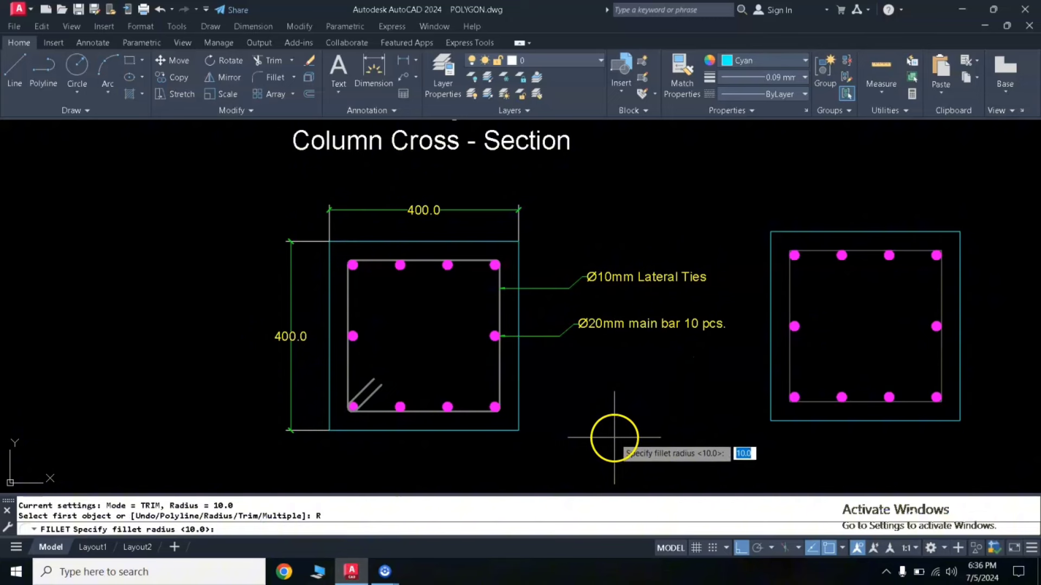
pyautogui.press('Return')
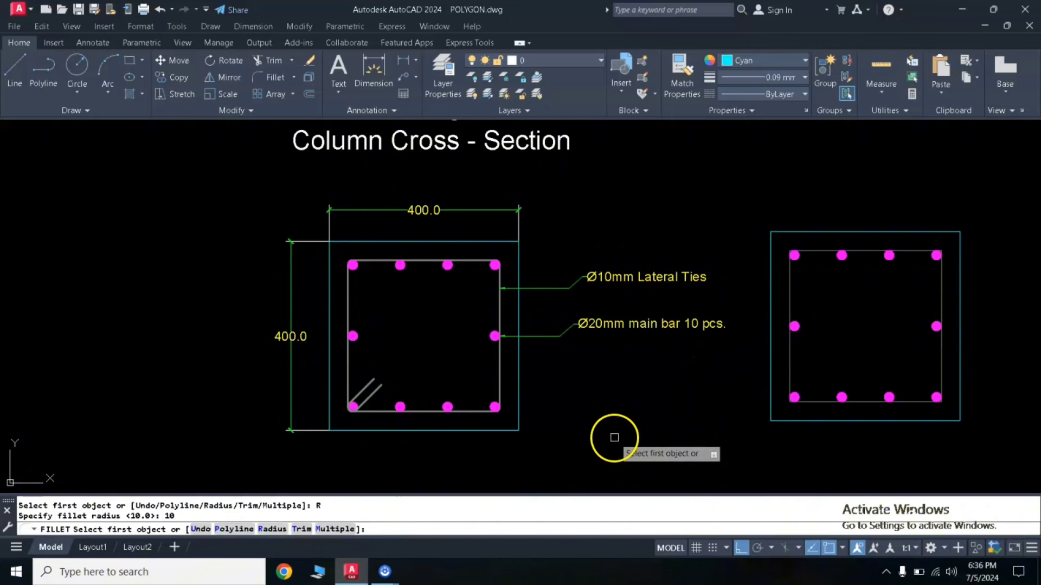
pyautogui.click(239, 530)
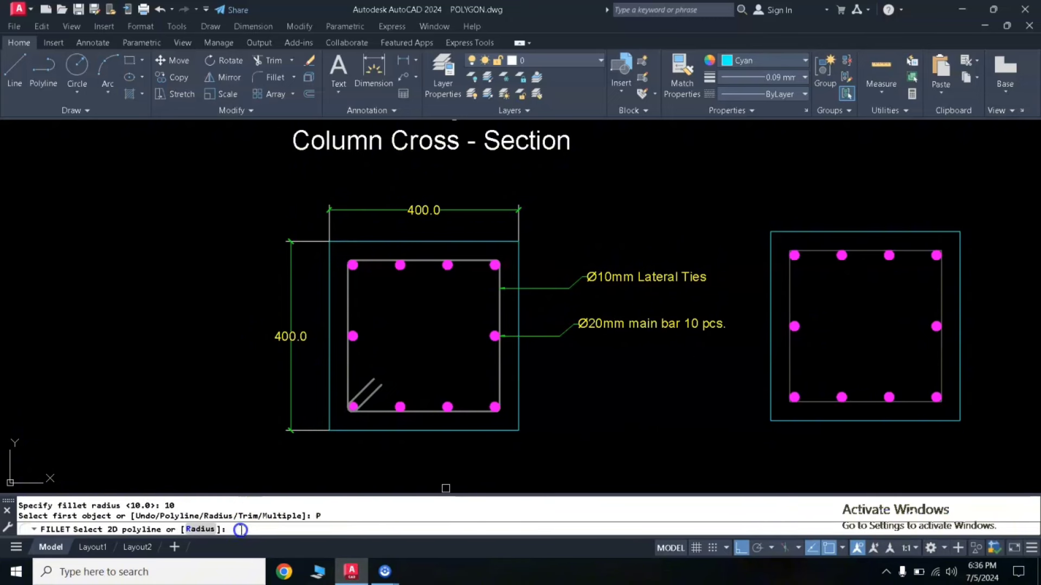
pyautogui.click(790, 287)
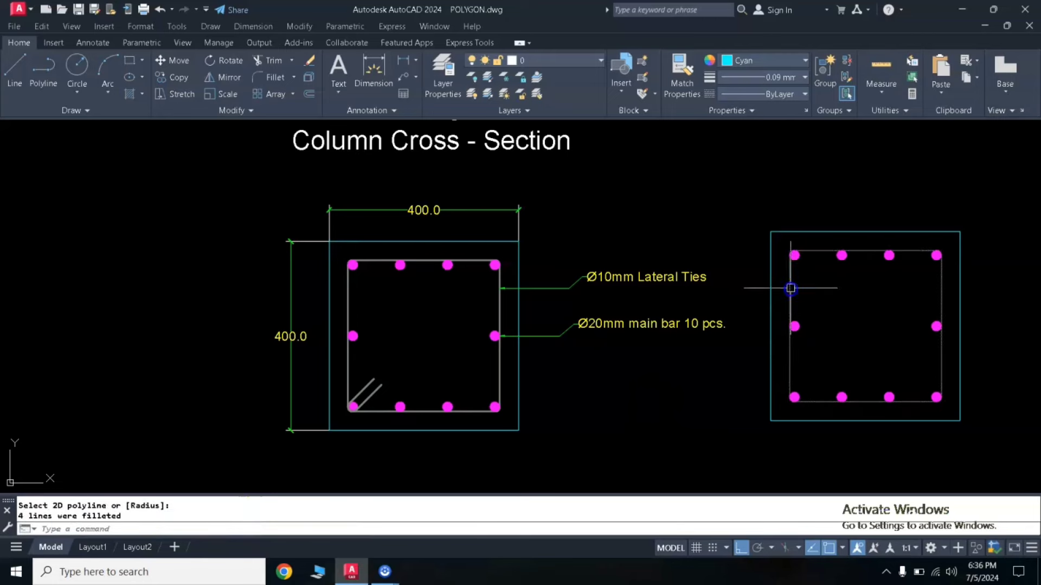
# Draw a circle of diameter 20 in the empty middle area of the new column section.
pyautogui.scroll(2, 902, 242)
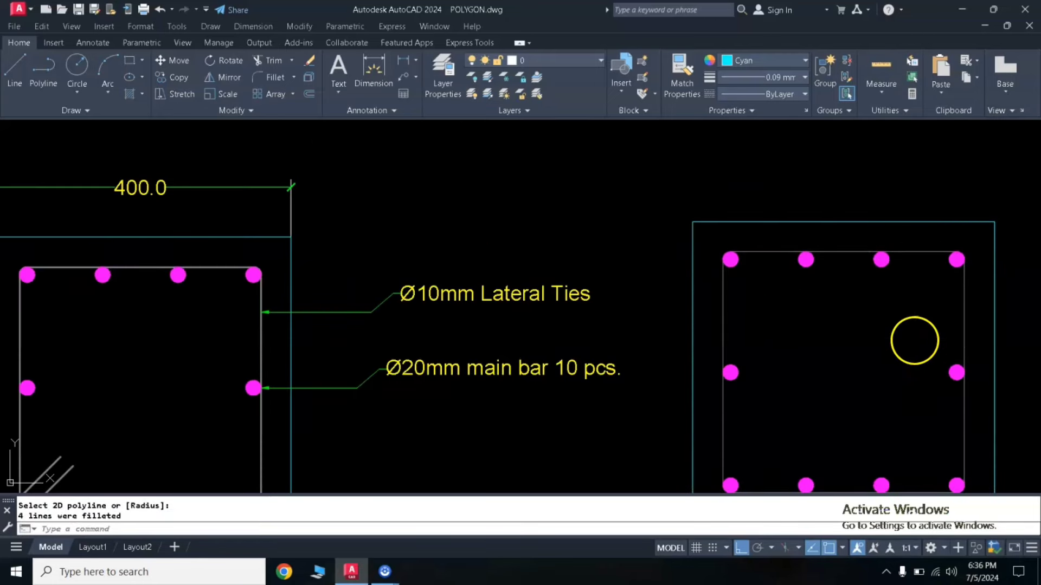
pyautogui.scroll(-2, 893, 332)
pyautogui.moveTo(866, 325)
pyautogui.mouseDown(button='middle')
pyautogui.moveTo(868, 307)
pyautogui.moveTo(804, 310)
pyautogui.mouseUp(button='middle')
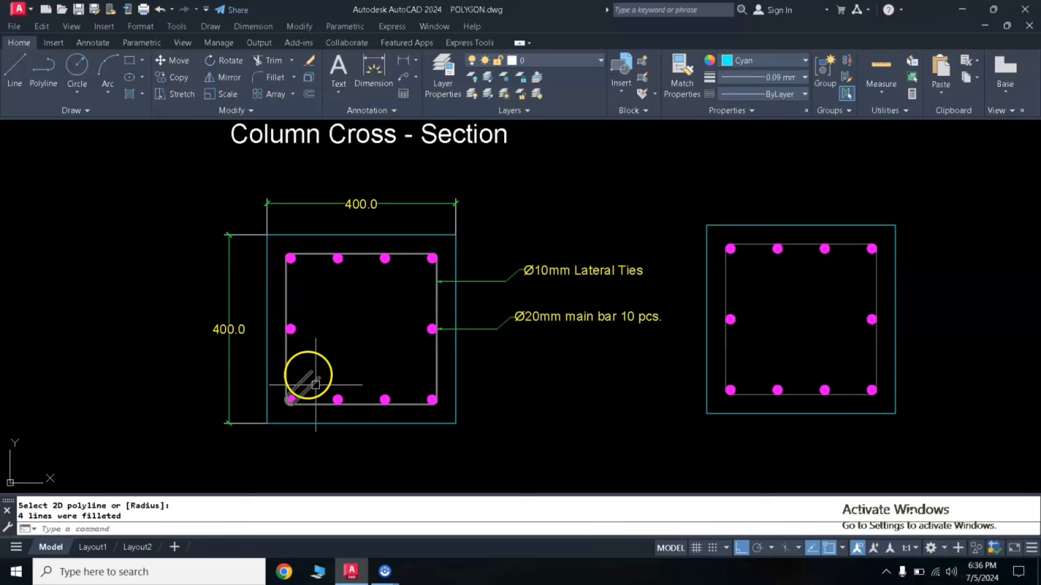
pyautogui.scroll(2, 787, 350)
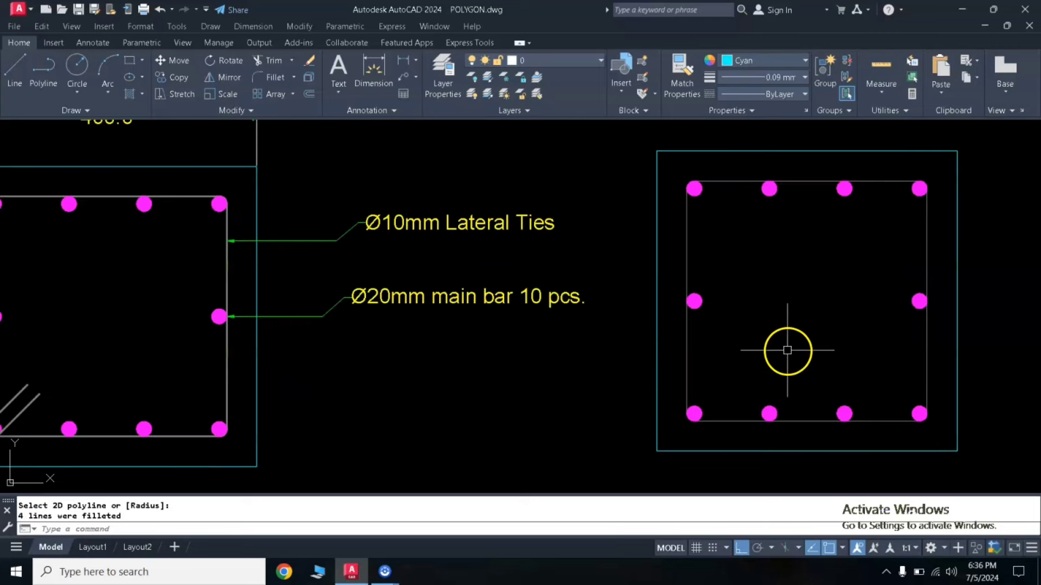
pyautogui.write('c')
pyautogui.press('Return')
pyautogui.click(791, 296)
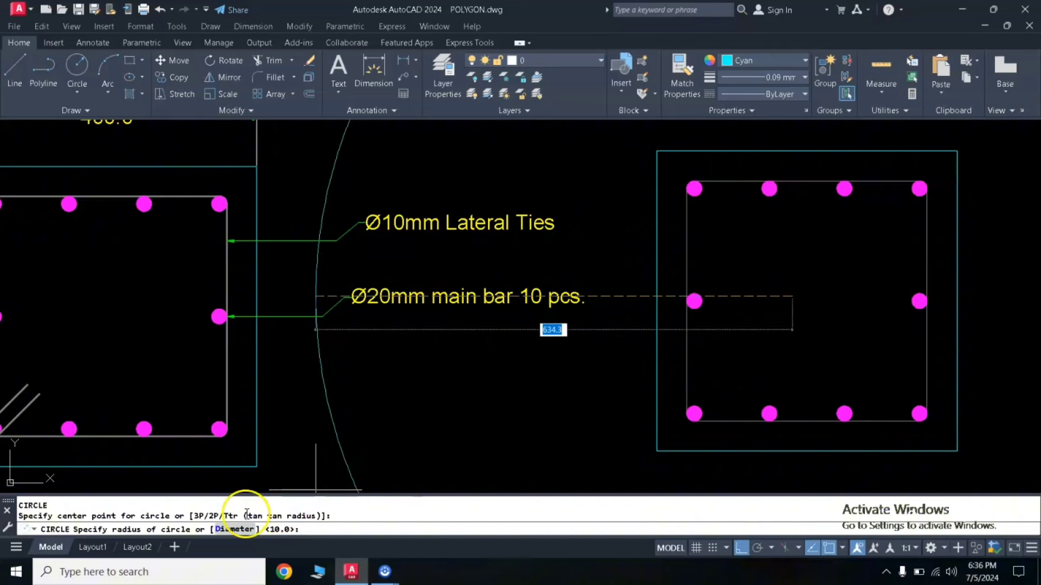
pyautogui.click(227, 529)
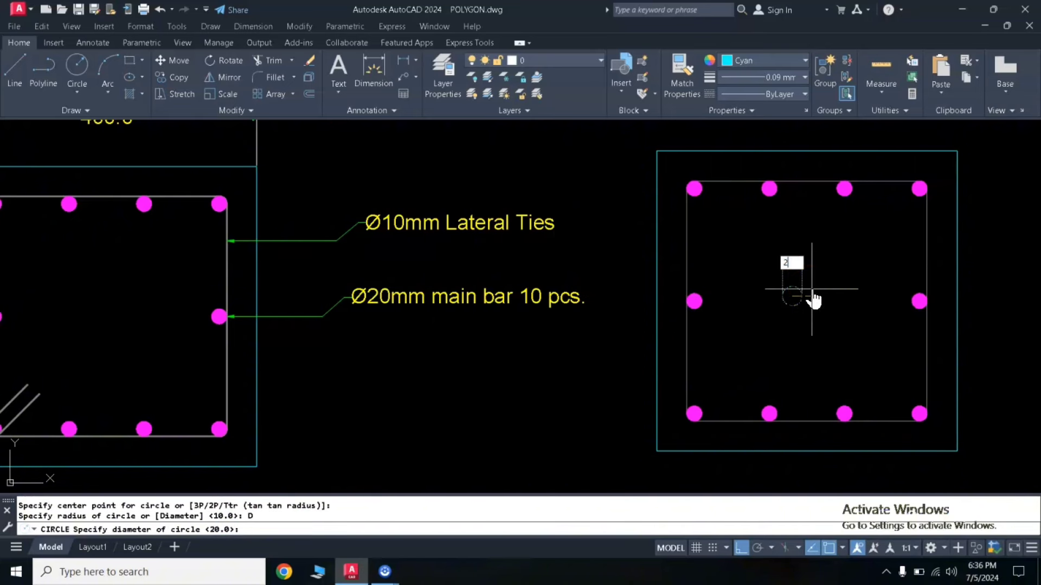
pyautogui.press('Return')
# Draw a horizontal line 90 long to the right from the circle's upper quadrant.
pyautogui.write('L')
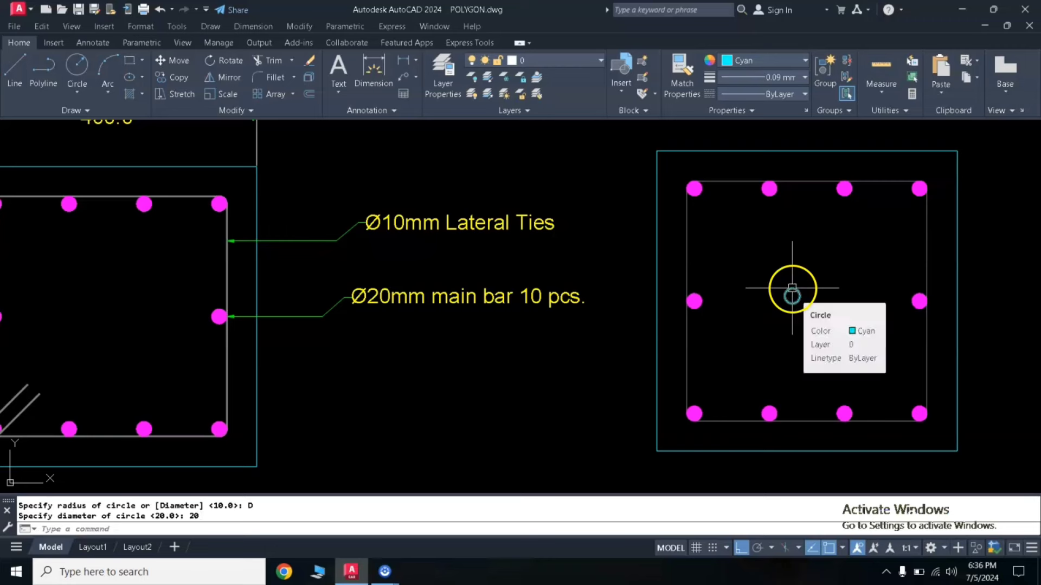
pyautogui.press('Return')
pyautogui.click(794, 284)
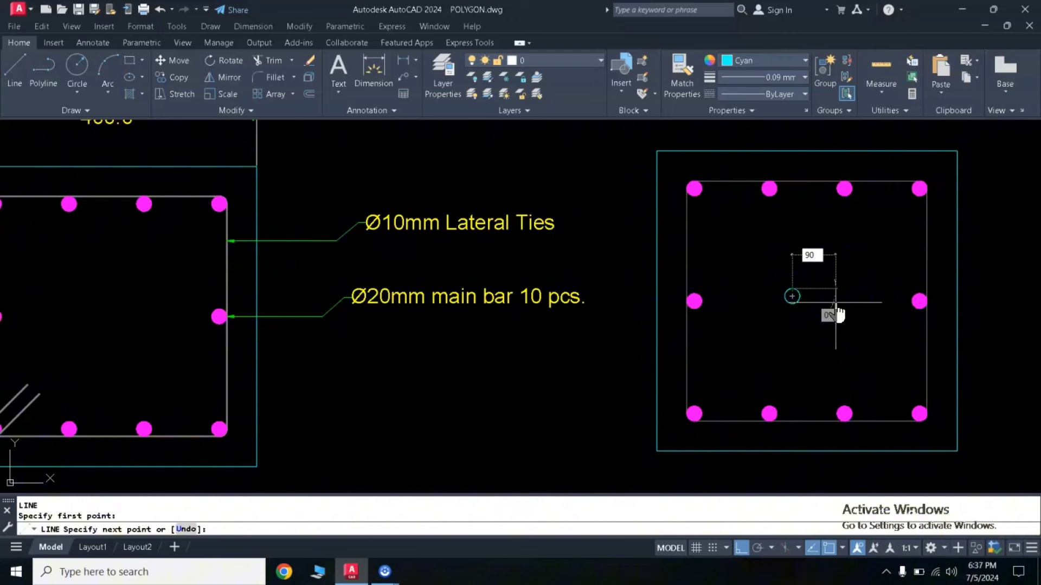
pyautogui.press('Return')
pyautogui.rightClick(820, 315)
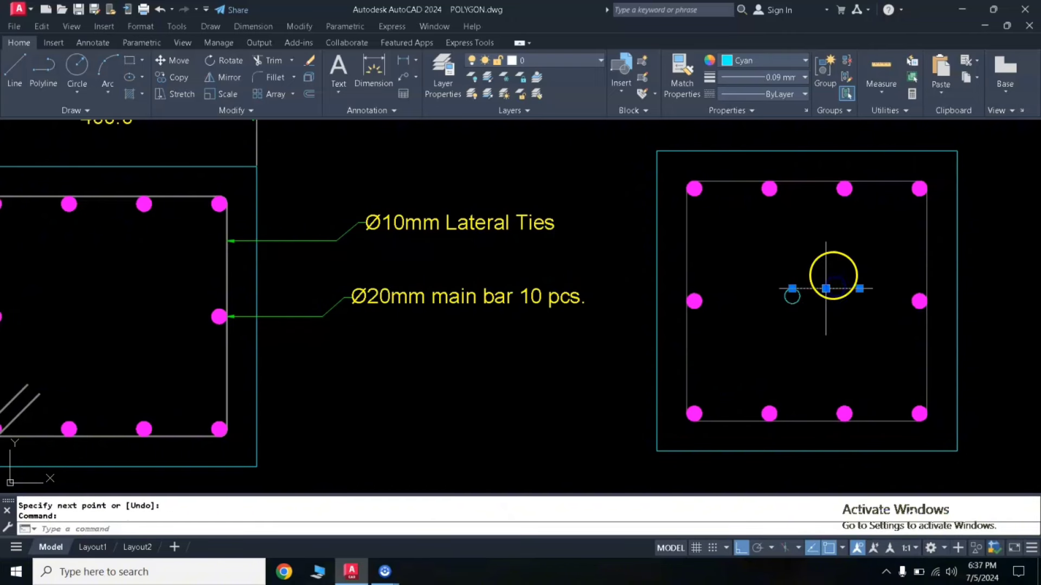
# Copy the line from the circle's upper quadrant to its lower quadrant to form the hook's second leg.
pyautogui.write('co')
pyautogui.press('Return')
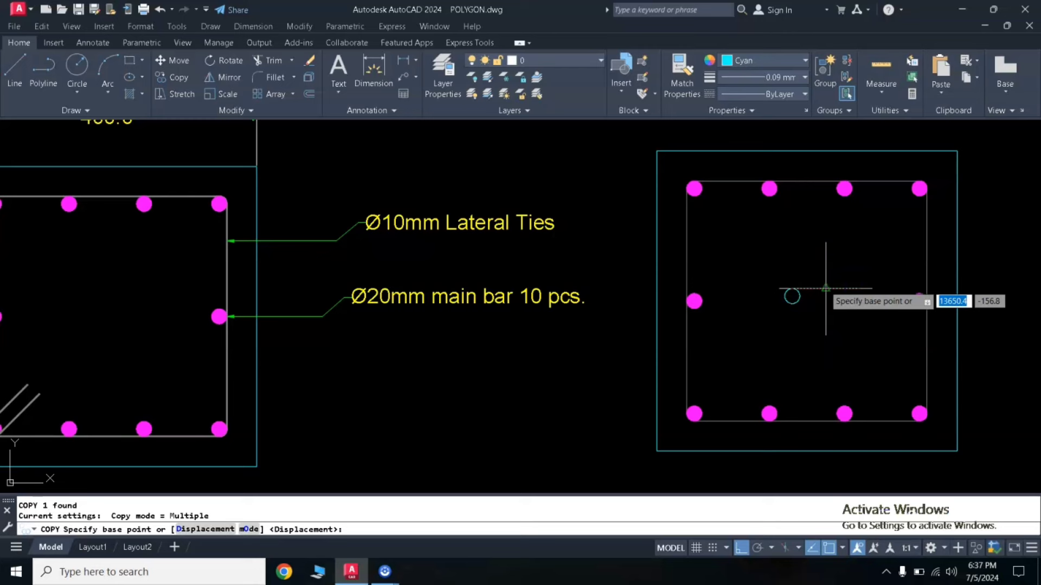
pyautogui.click(792, 287)
pyautogui.click(791, 303)
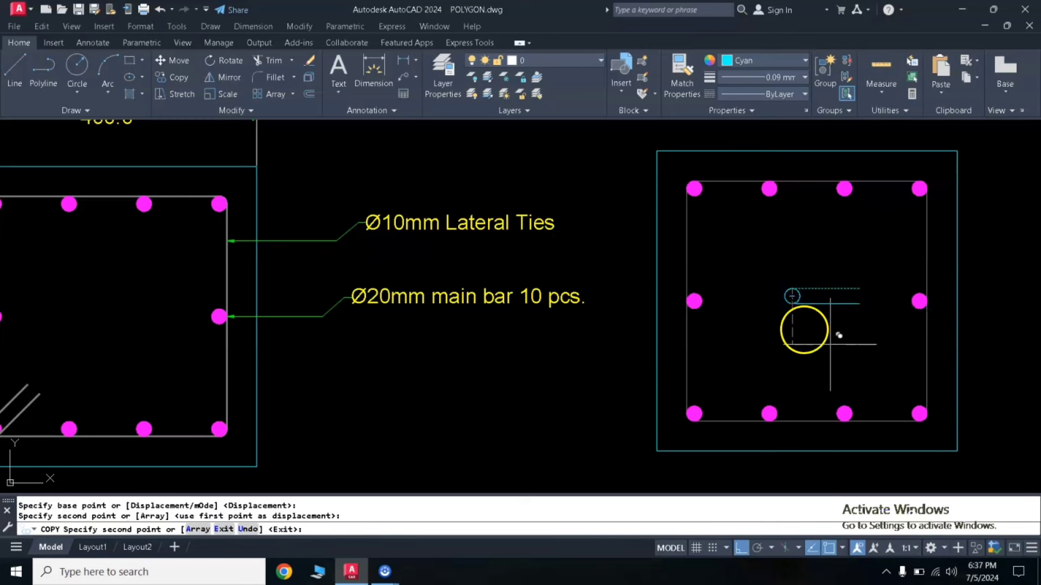
pyautogui.press('Return')
pyautogui.press('Return')
pyautogui.press('Escape')
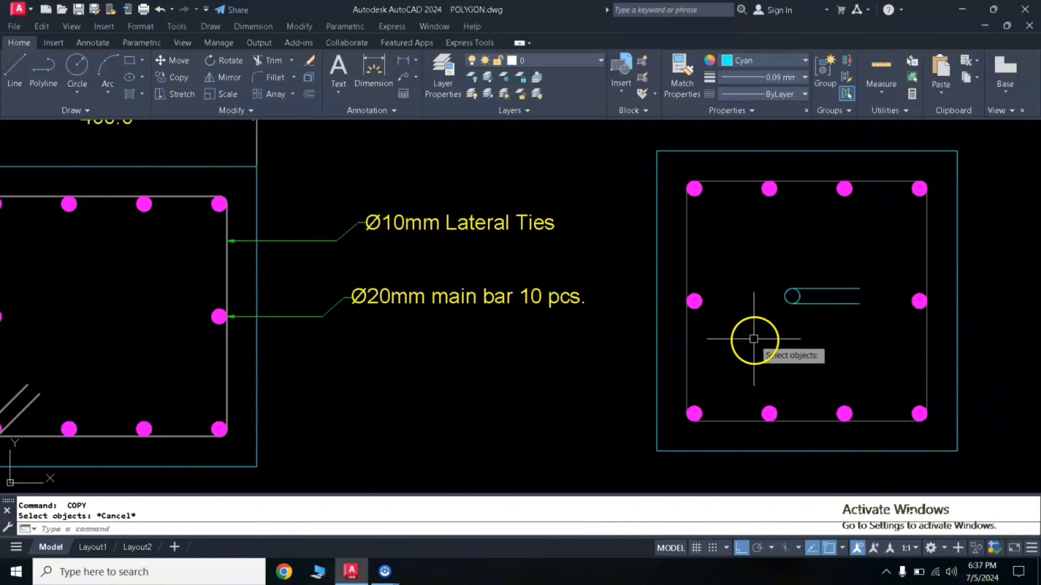
# Trim away the right half of the circle between the two parallel lines.
pyautogui.write('tr')
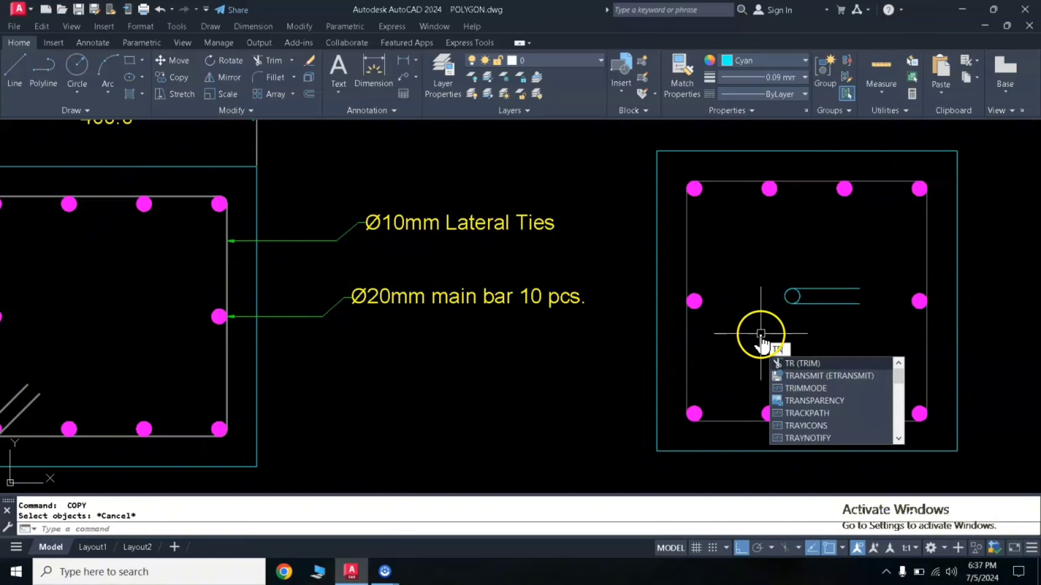
pyautogui.press('Return')
pyautogui.click(795, 297)
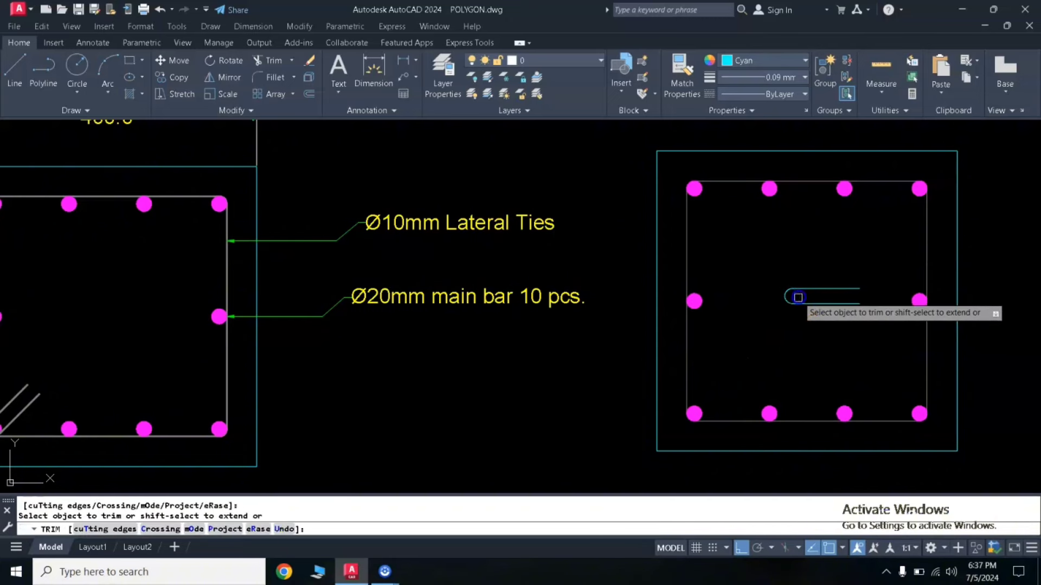
# Change the colour of the hook's arc and two lines to index colour 8.
pyautogui.click(852, 268)
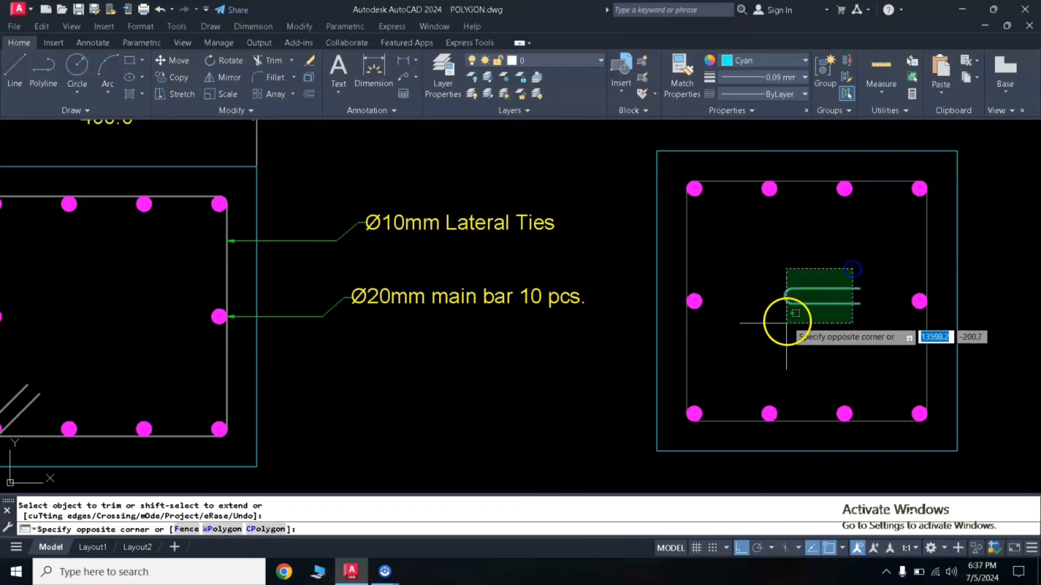
pyautogui.click(754, 334)
pyautogui.click(748, 60)
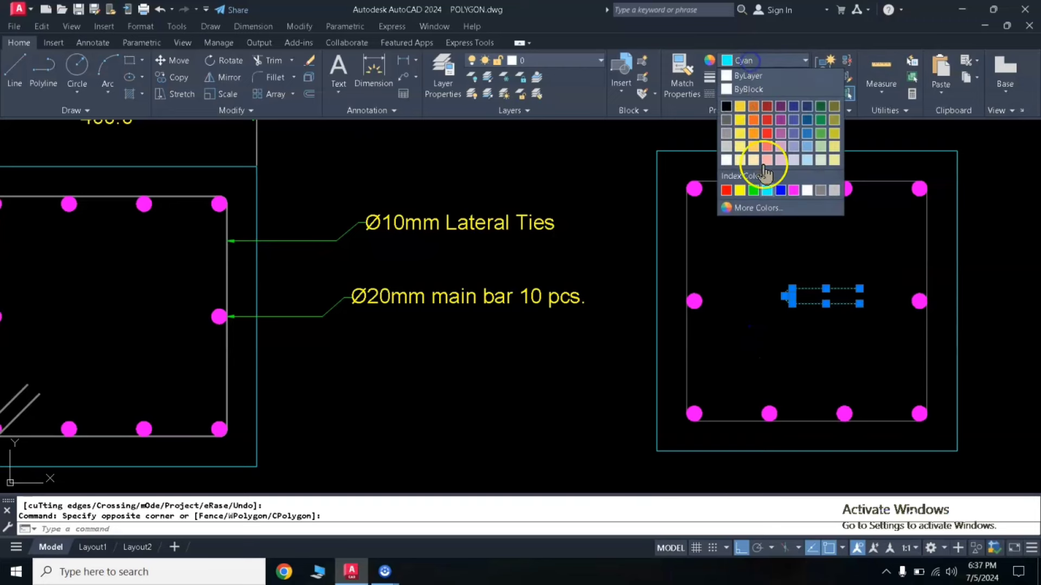
pyautogui.click(820, 189)
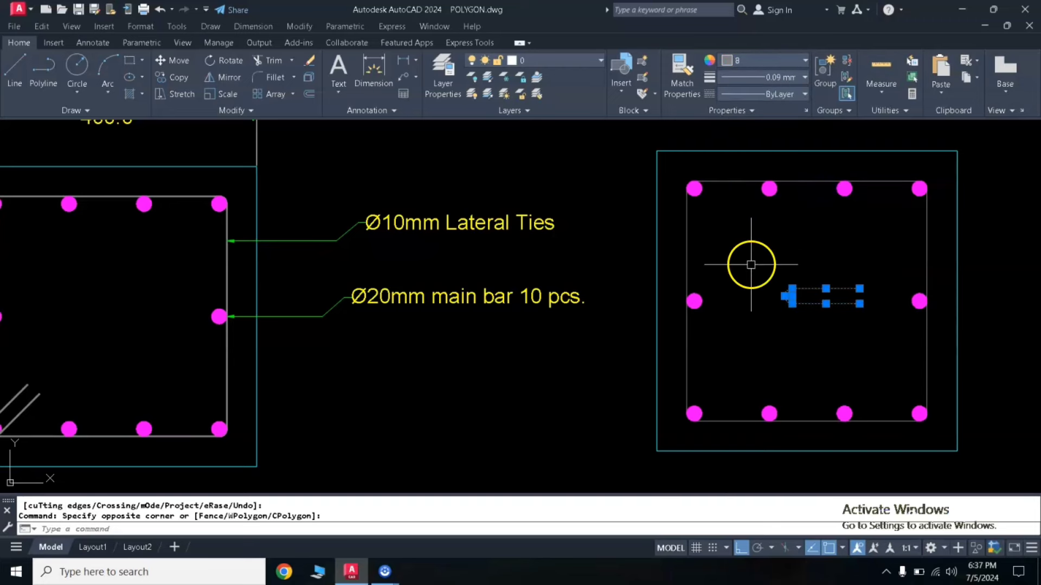
pyautogui.press('Escape')
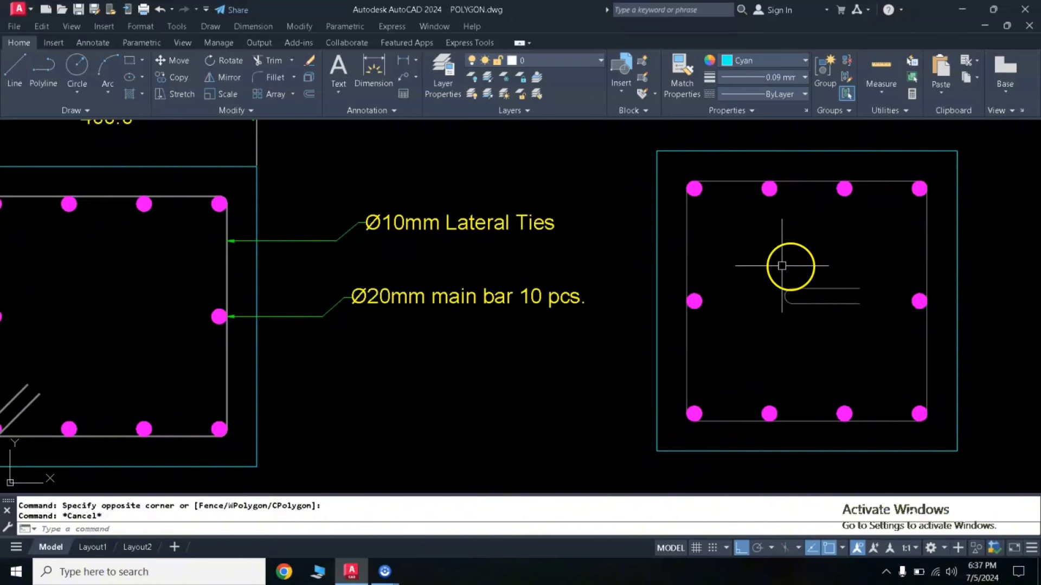
# Join the hook's arc and two lines into a single polyline.
pyautogui.click(759, 277)
pyautogui.click(870, 321)
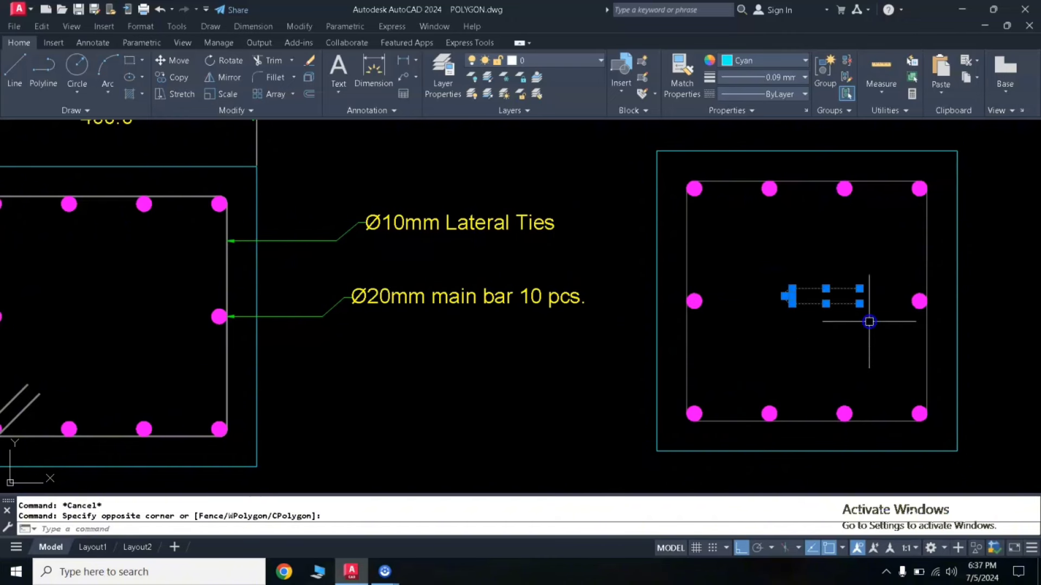
pyautogui.rightClick(821, 353)
pyautogui.click(840, 379)
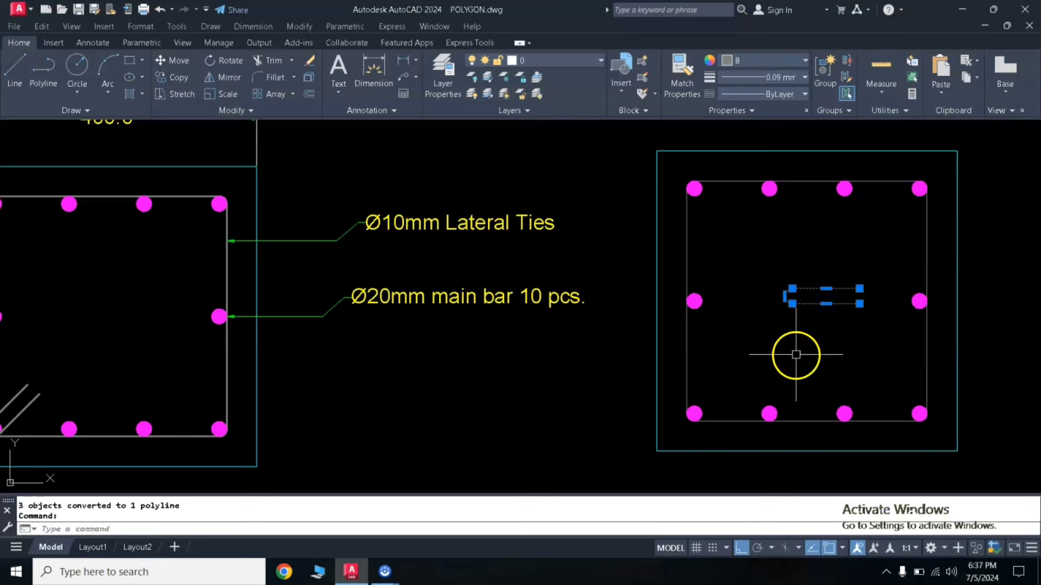
pyautogui.press('Escape')
# Rotate the hook polyline 45 degrees about the centre of its arc.
pyautogui.moveTo(449, 364); pyautogui.dragTo(522, 346, button='middle')
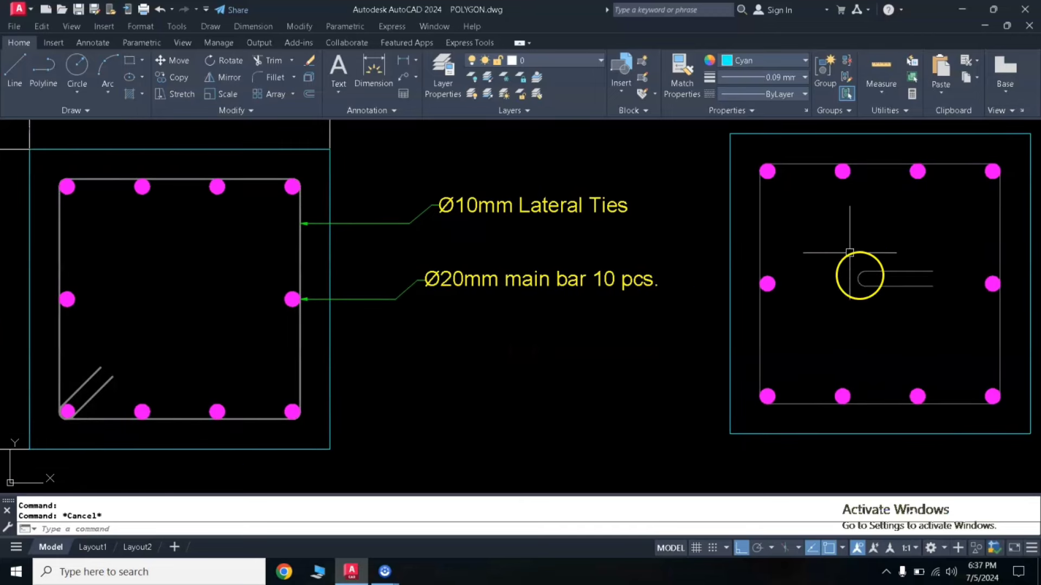
pyautogui.click(829, 250)
pyautogui.click(972, 298)
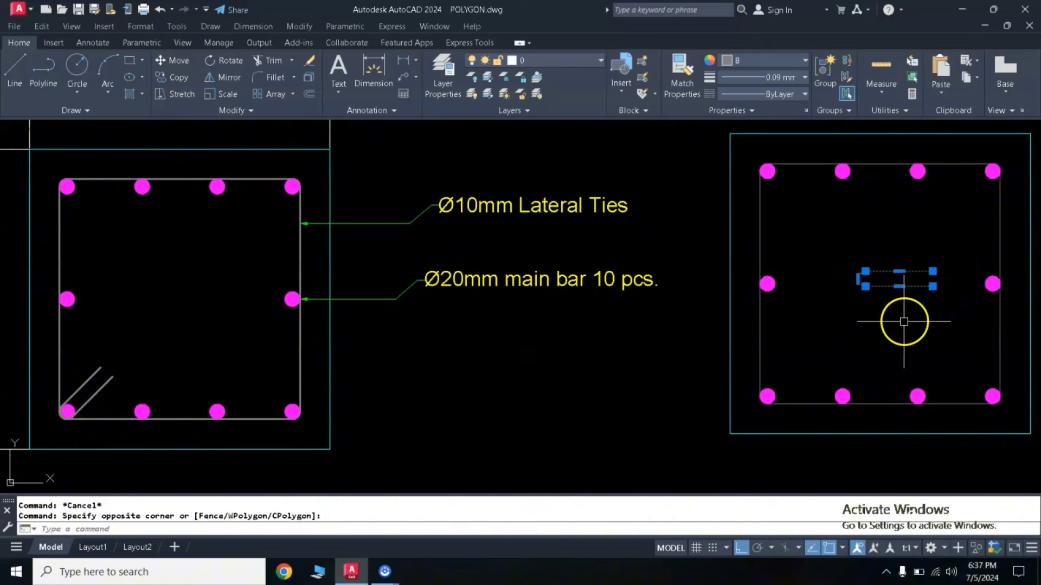
pyautogui.write('ro')
pyautogui.press('Return')
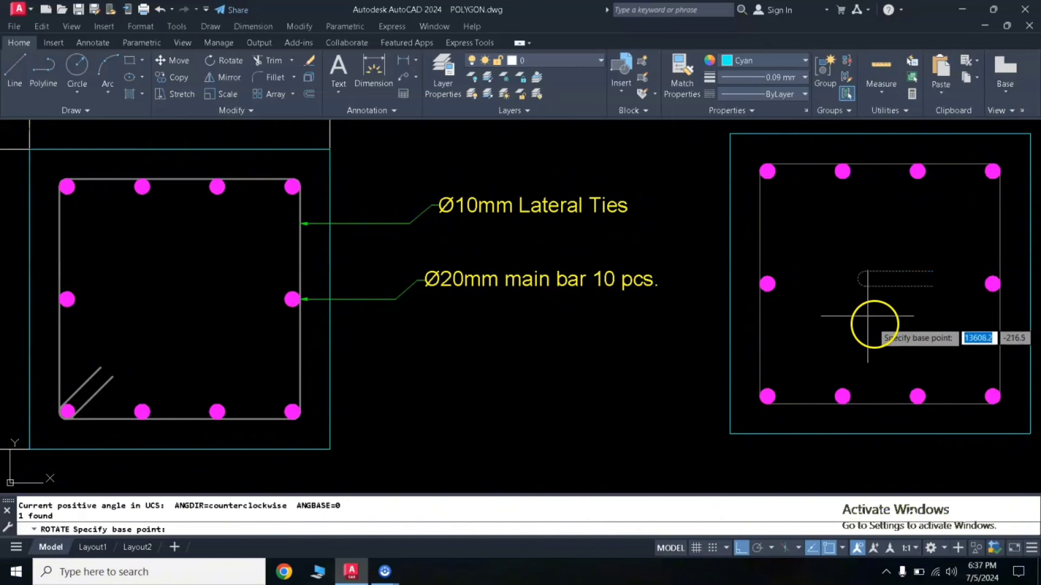
pyautogui.click(865, 278)
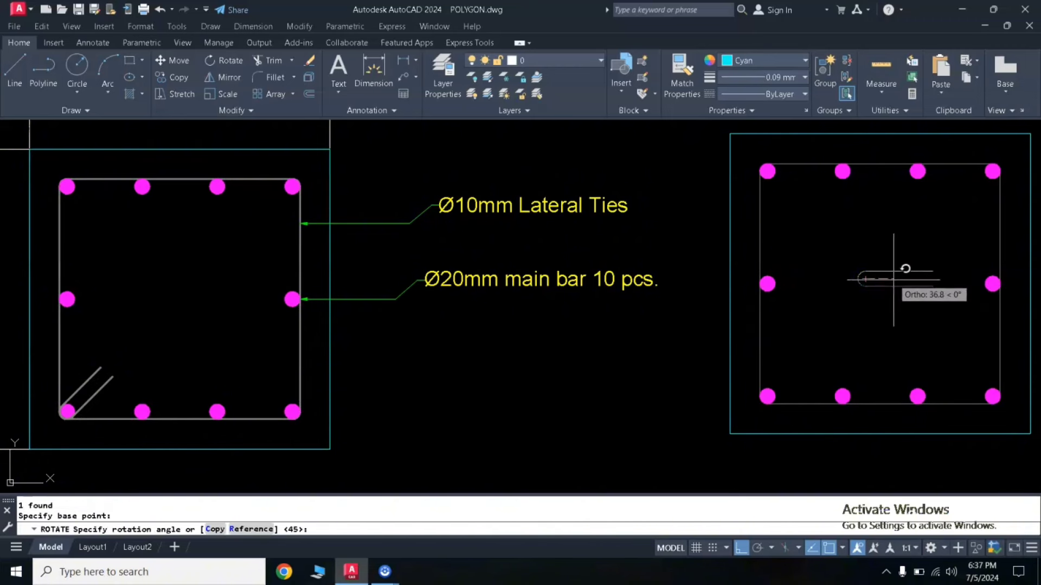
pyautogui.write('45')
pyautogui.press('Return')
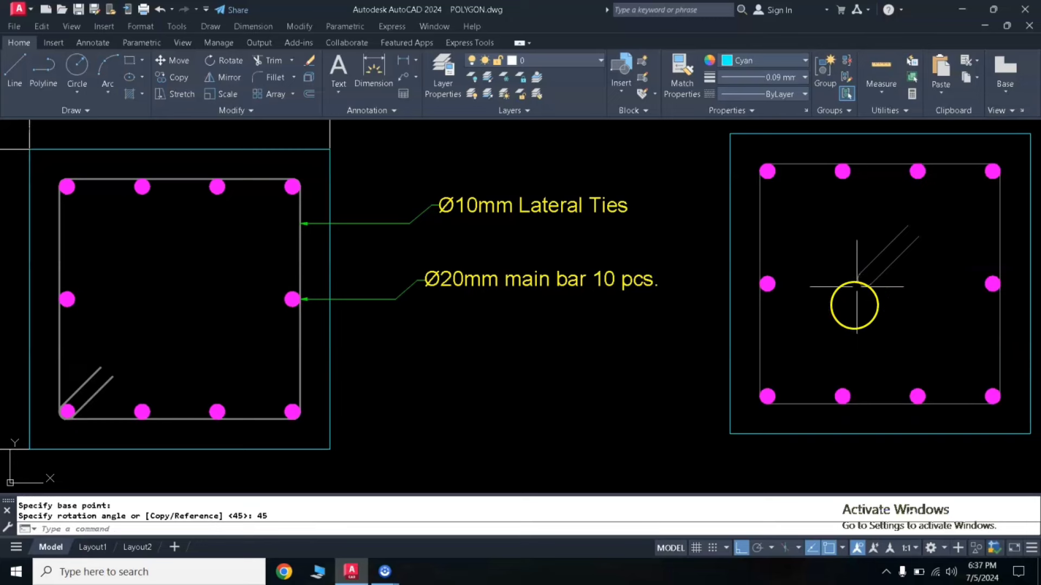
# Move the hook by its arc centre onto the centre of the lower-left main bar.
pyautogui.click(872, 286)
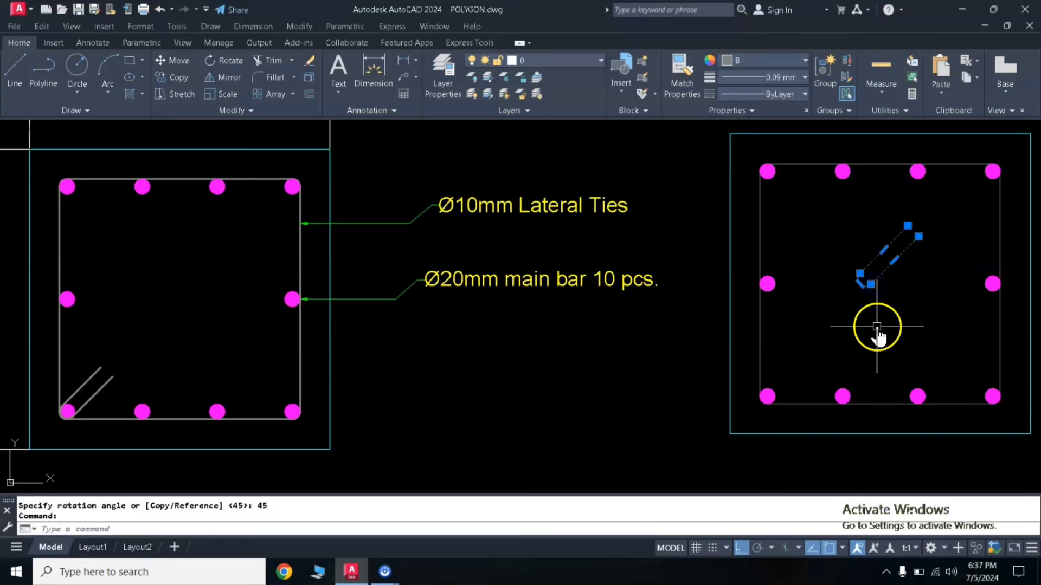
pyautogui.write('m')
pyautogui.press('Return')
pyautogui.click(865, 279)
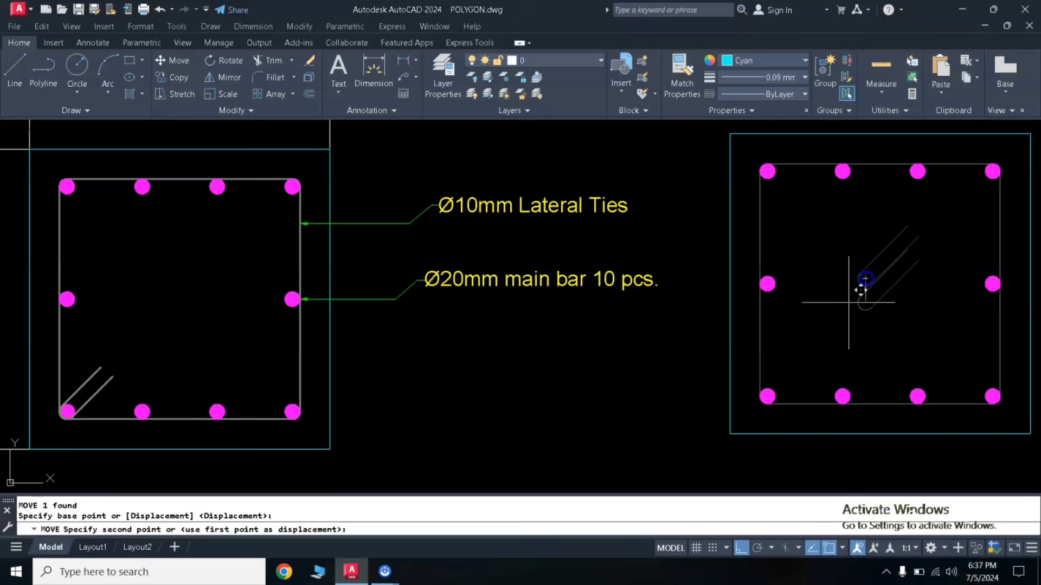
pyautogui.click(767, 397)
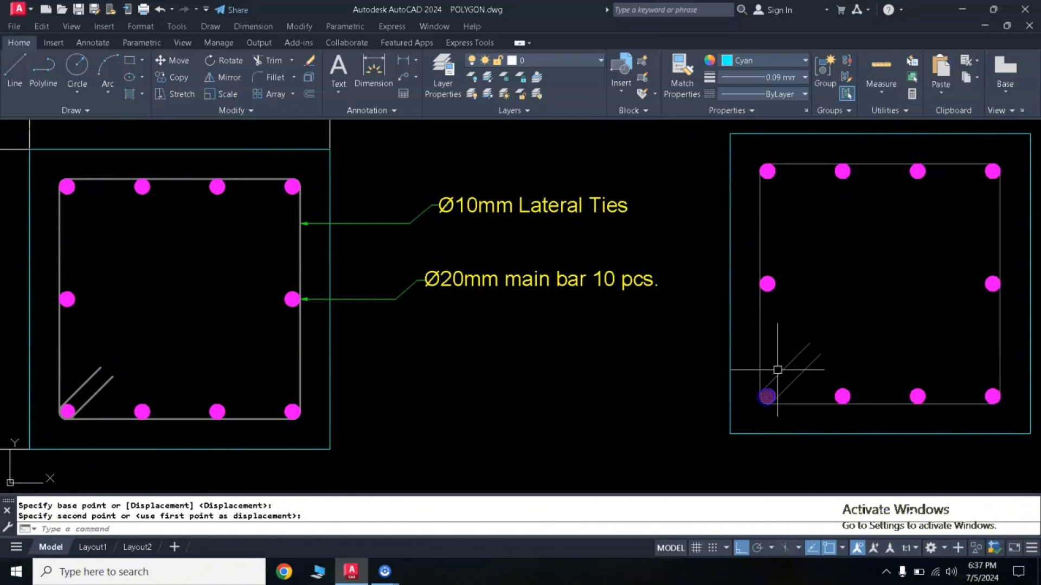
# Set the lineweight of the hook and the inner tie square to 0.30 mm.
pyautogui.scroll(-2, 833, 267)
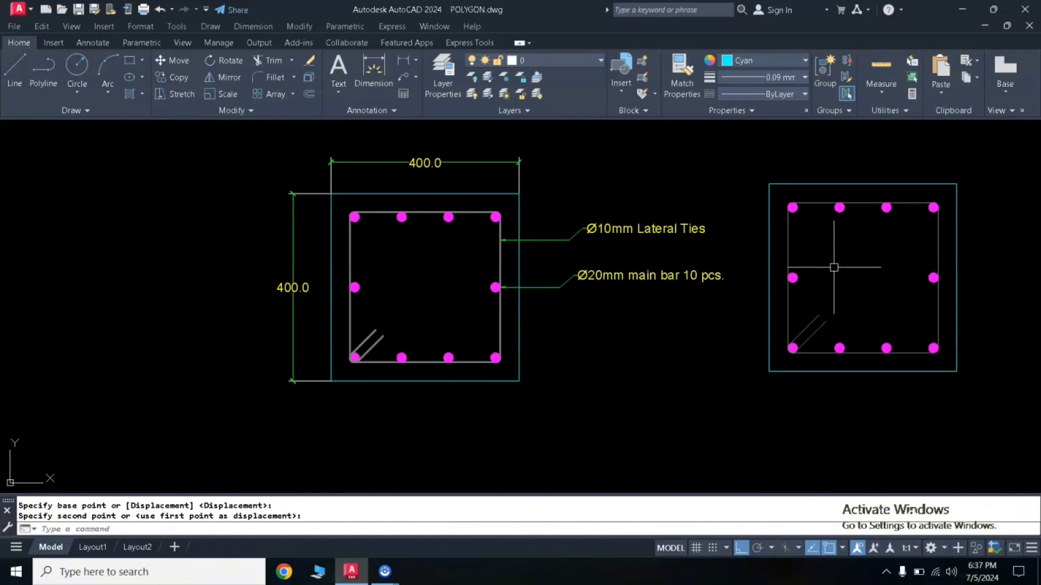
pyautogui.moveTo(838, 262); pyautogui.dragTo(756, 272, button='middle')
pyautogui.scroll(2, 738, 275)
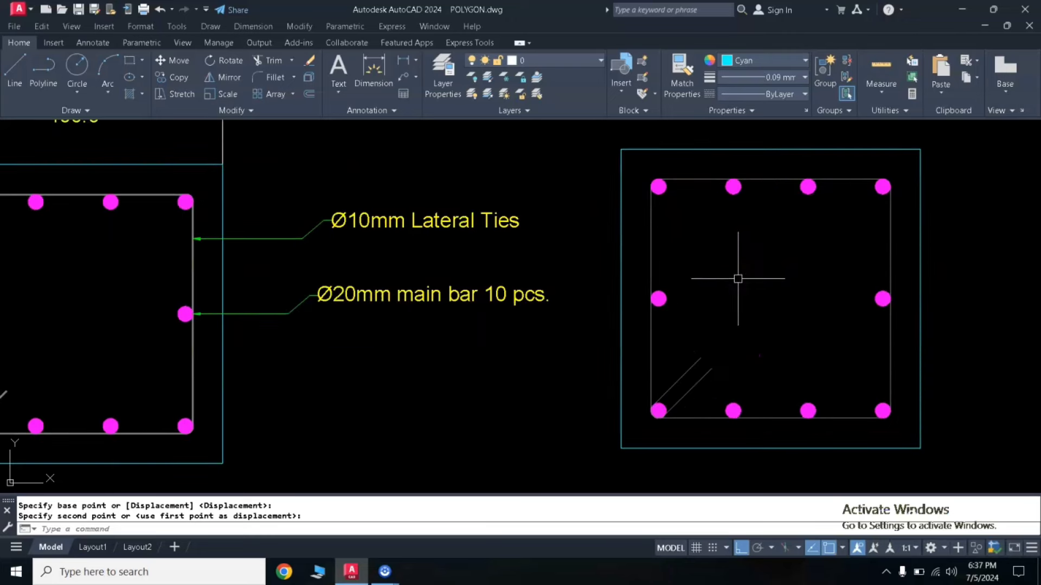
pyautogui.click(693, 381)
pyautogui.click(651, 341)
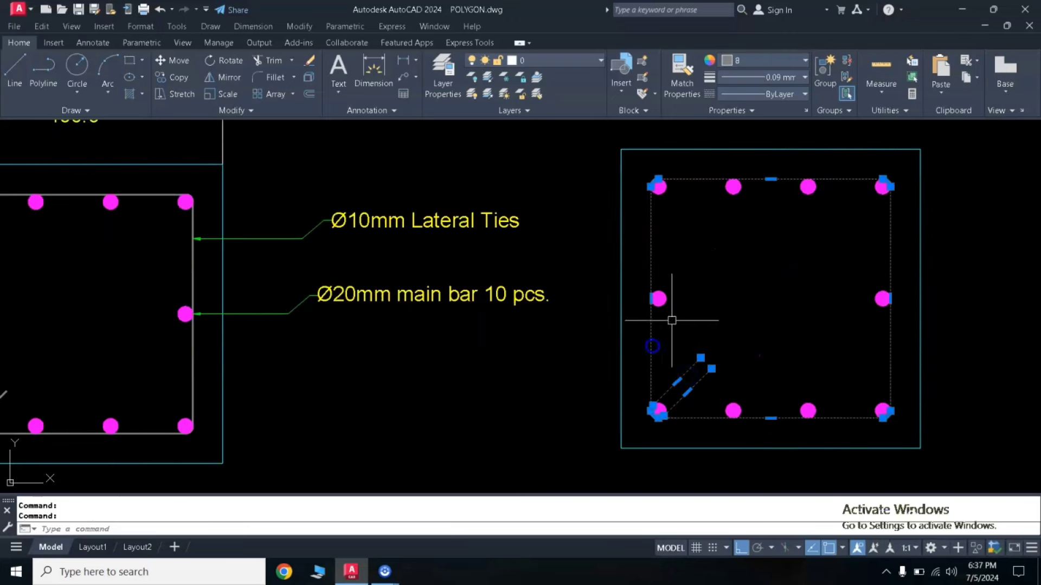
pyautogui.click(751, 78)
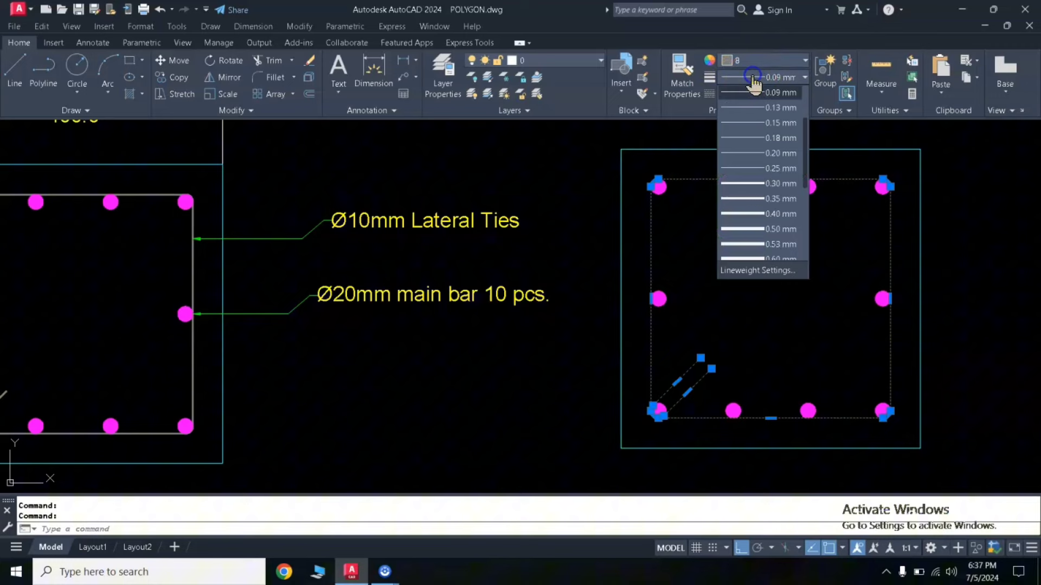
pyautogui.click(763, 184)
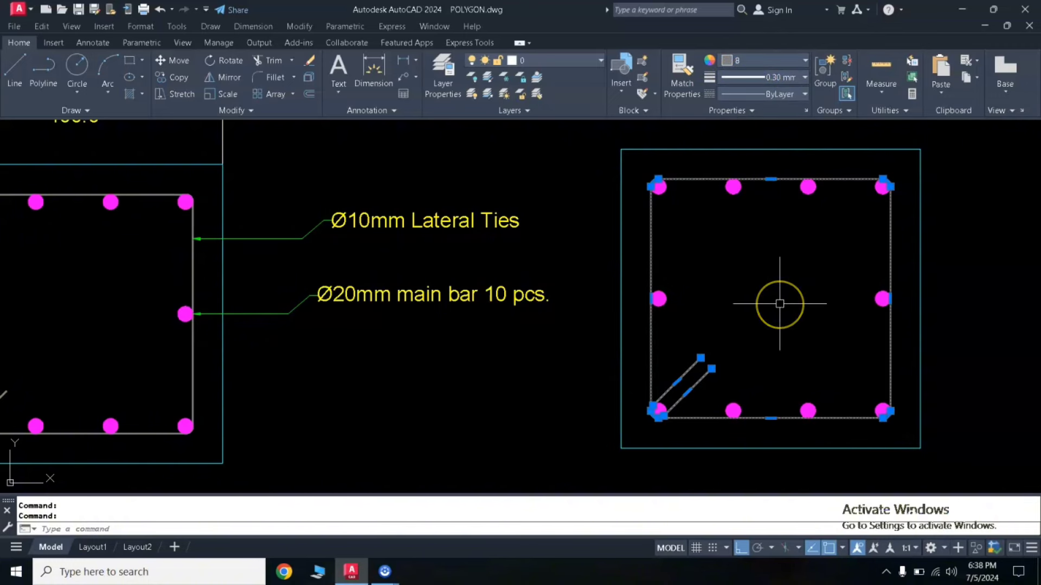
pyautogui.press('Escape')
pyautogui.press('Escape')
# Add a linear dimension across the top edge of the new column outline, placed above it.
pyautogui.scroll(-2, 779, 304)
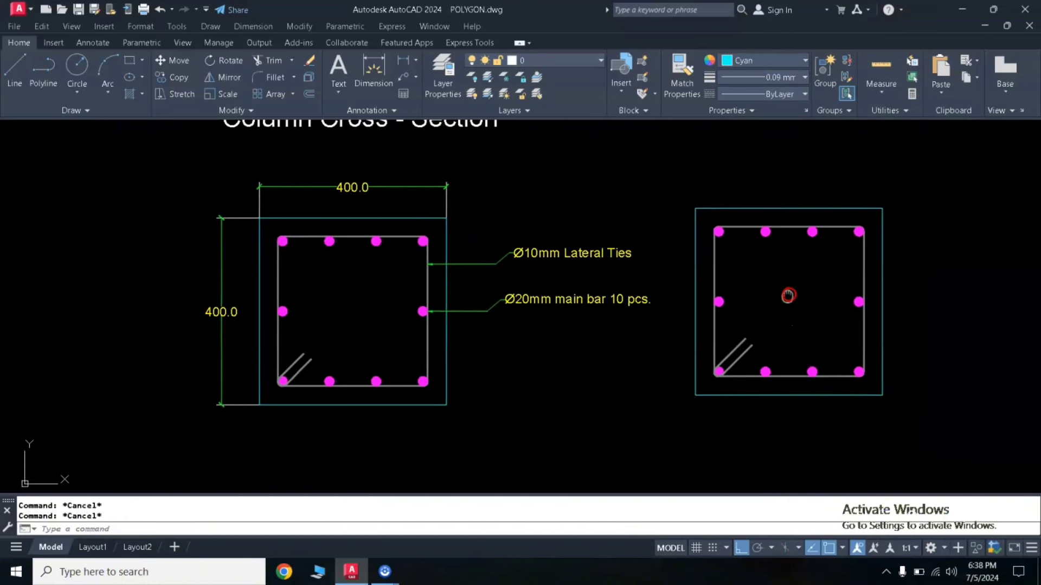
pyautogui.moveTo(642, 202); pyautogui.dragTo(629, 284, button='middle')
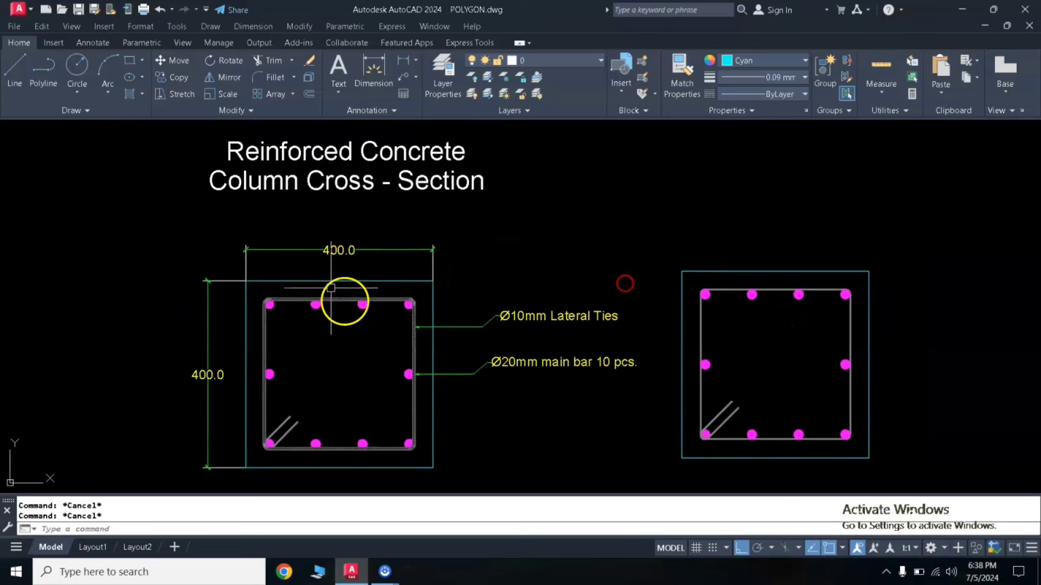
pyautogui.click(407, 69)
pyautogui.click(682, 271)
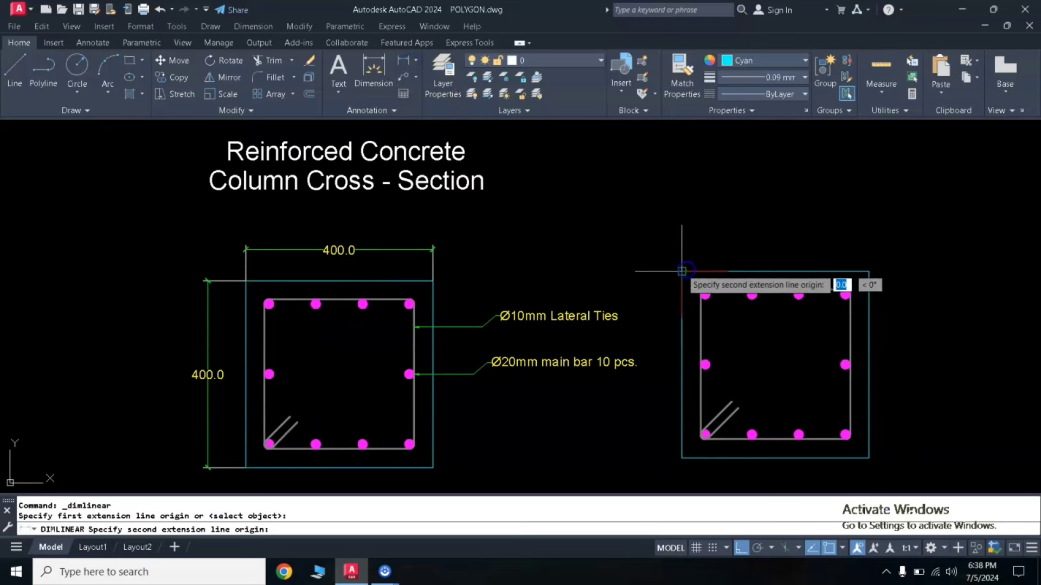
pyautogui.press('Escape')
pyautogui.press('Return')
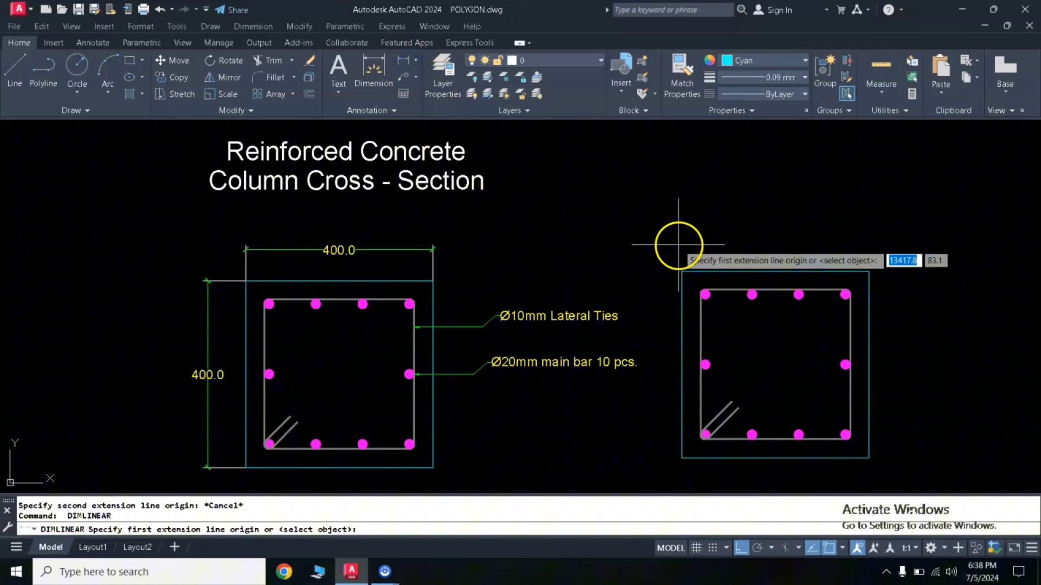
pyautogui.click(684, 271)
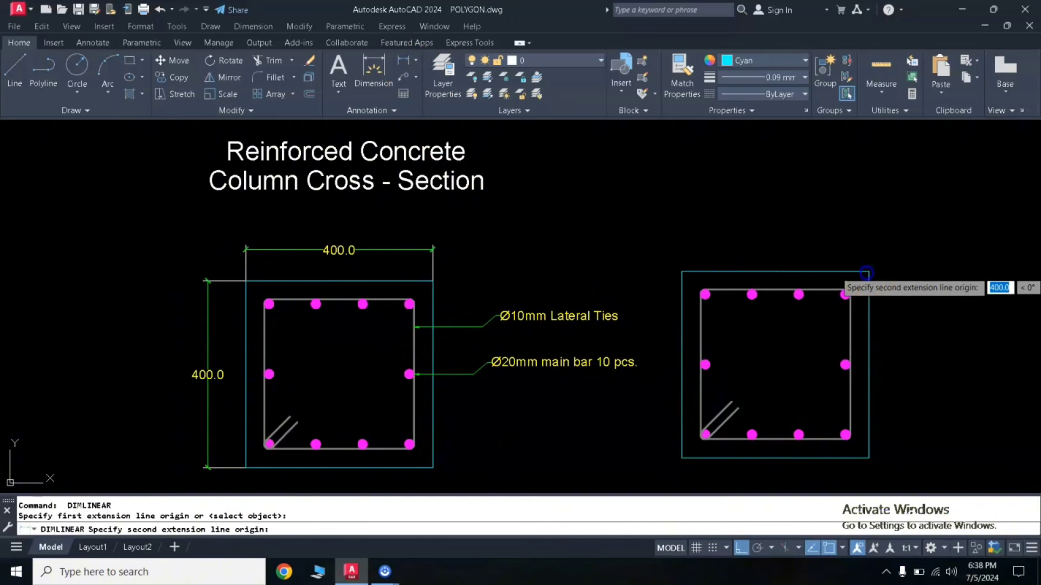
pyautogui.click(866, 273)
pyautogui.click(863, 226)
# Add a vertical linear dimension along the left edge of the new column outline, placed outside it.
pyautogui.press('Return')
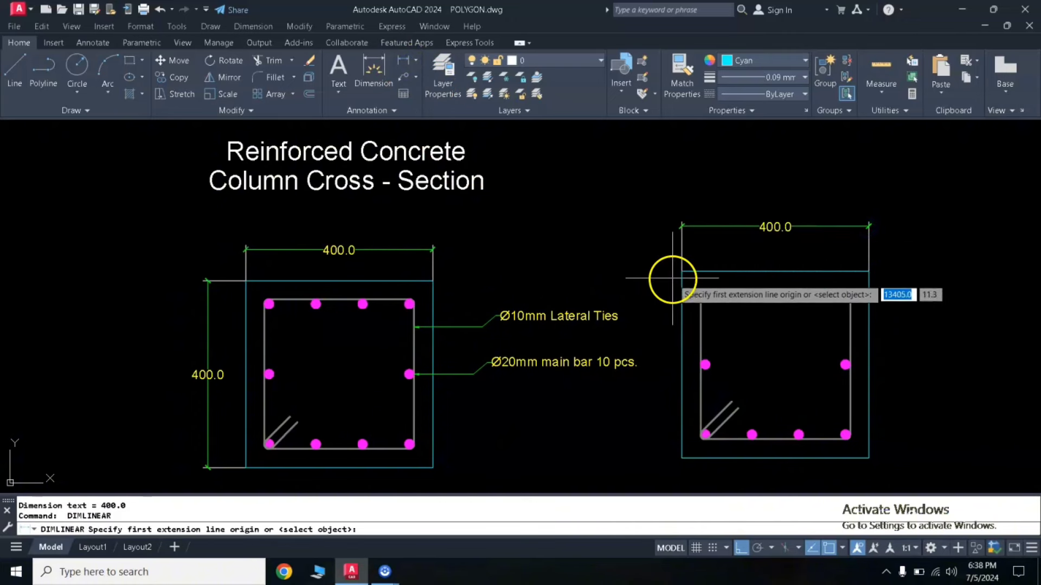
pyautogui.click(681, 272)
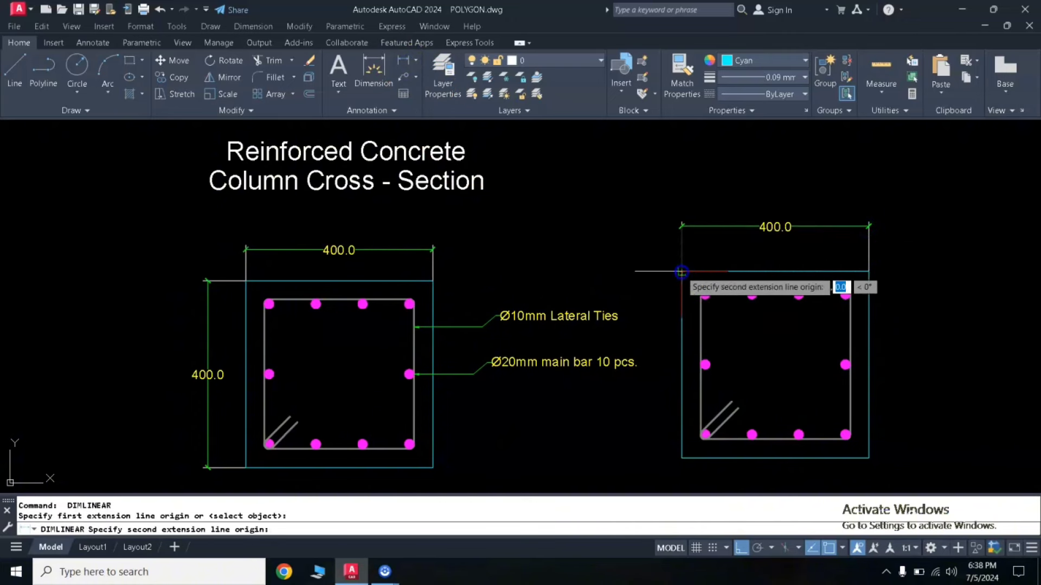
pyautogui.click(681, 459)
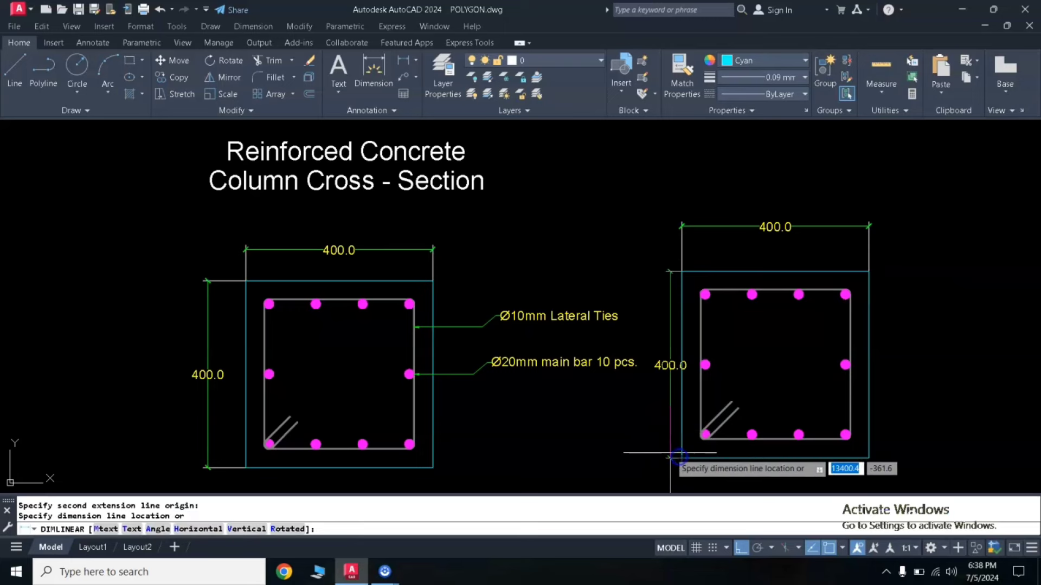
pyautogui.click(642, 456)
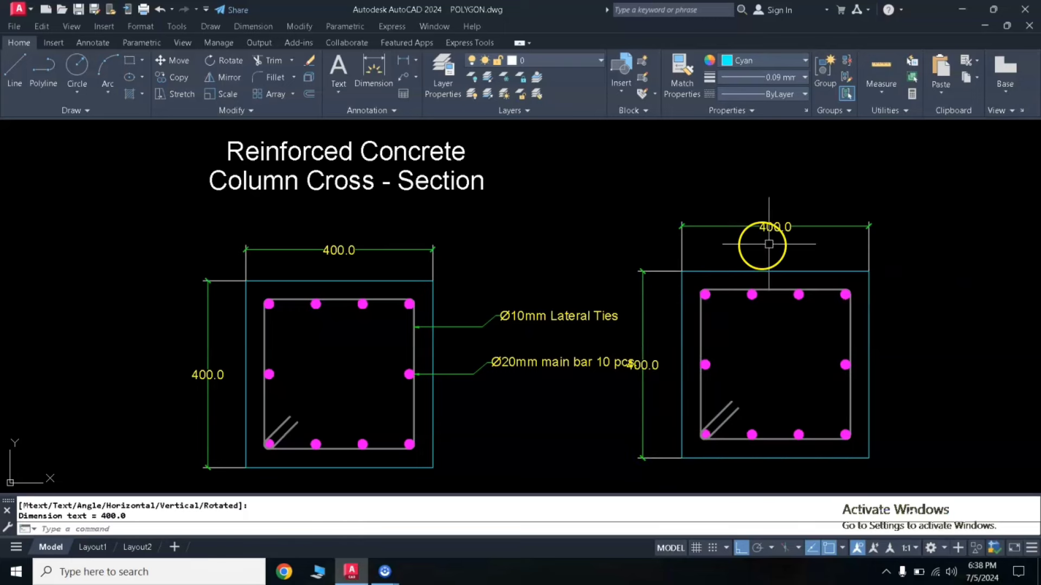
# Move the whole new section with its dimensions about 100 units horizontally to the right, away from the reference labels.
pyautogui.click(877, 189)
pyautogui.click(670, 473)
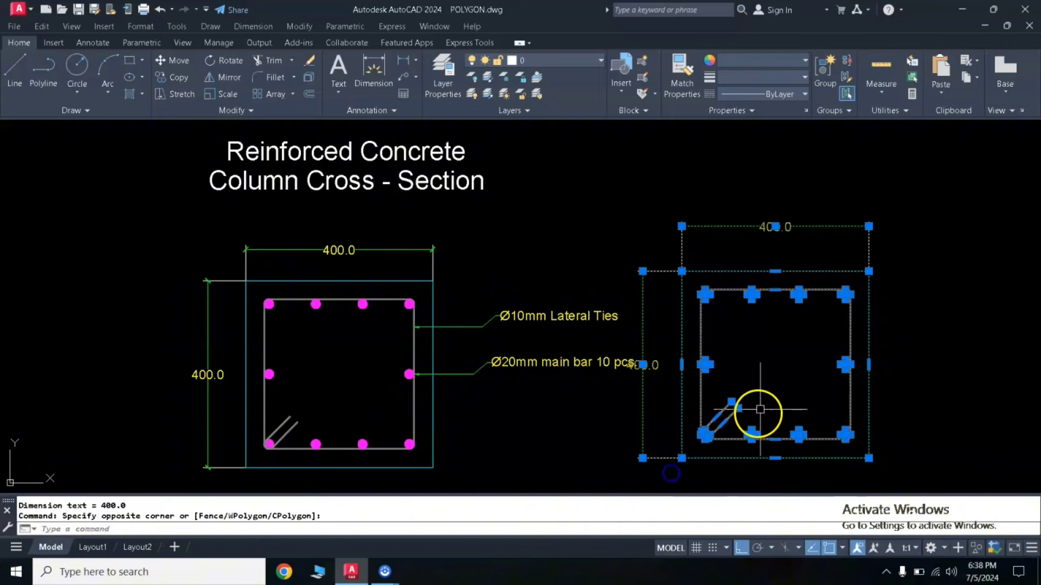
pyautogui.write('m')
pyautogui.press('Return')
pyautogui.click(779, 350)
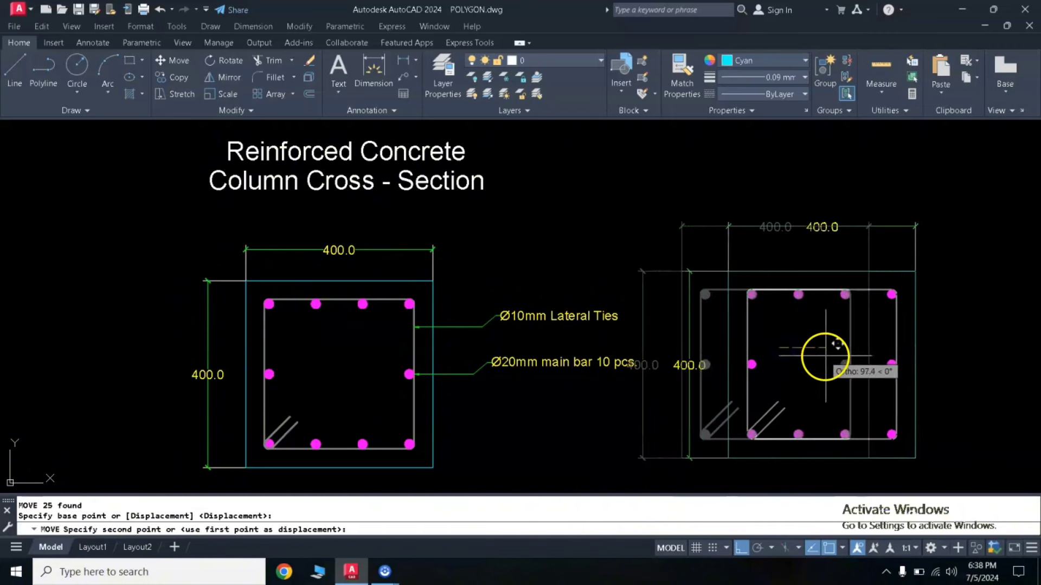
pyautogui.click(825, 355)
# Place single-line text above the new section at height 44.8 and rotation 0, with the first line "Reinforced Concrete".
pyautogui.moveTo(607, 198)
pyautogui.mouseDown(button='middle')
pyautogui.moveTo(598, 210)
pyautogui.moveTo(574, 203)
pyautogui.mouseUp(button='middle')
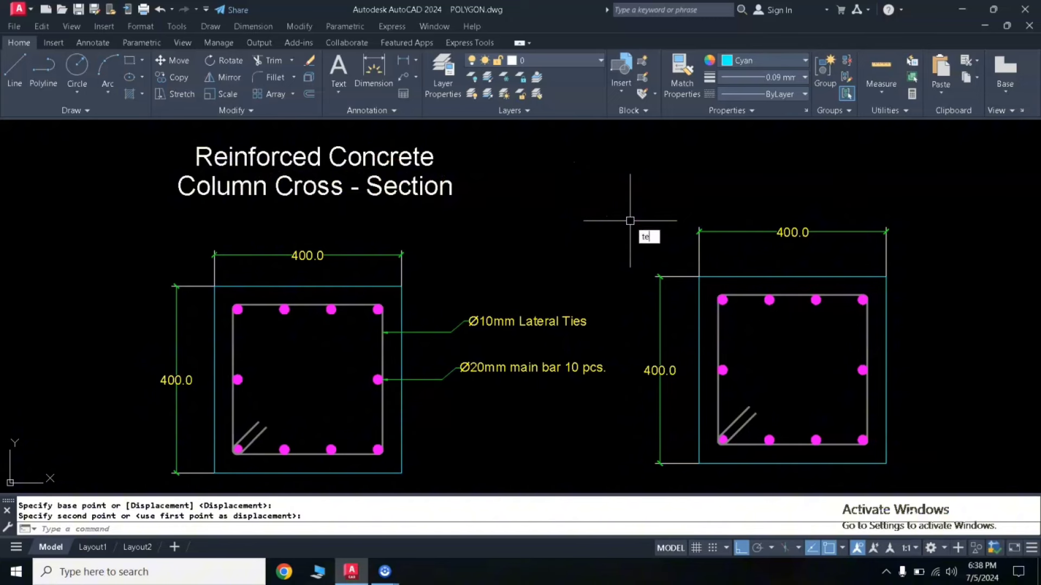
pyautogui.write('text')
pyautogui.press('Return')
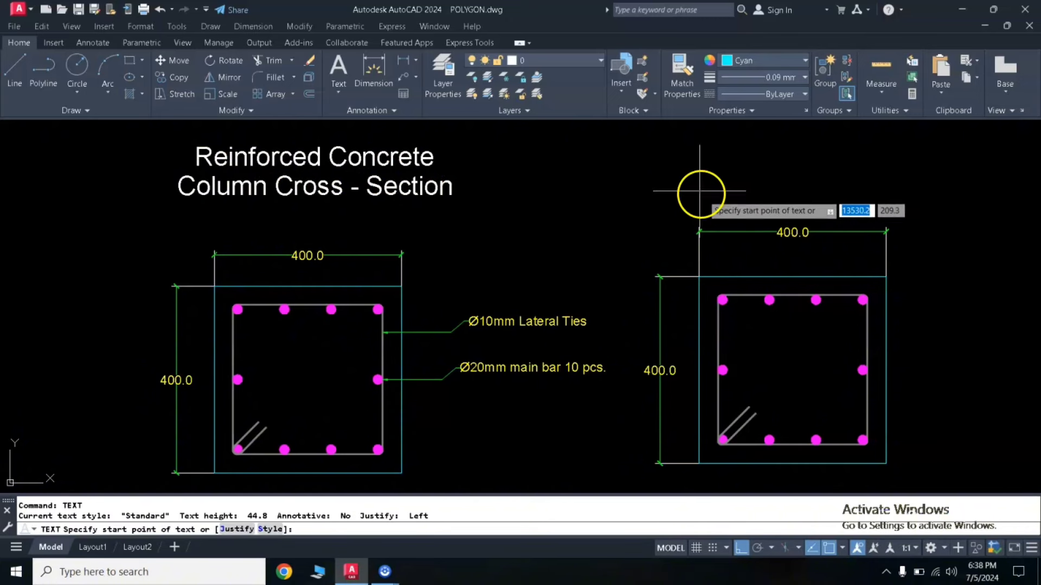
pyautogui.click(678, 162)
pyautogui.click(714, 156)
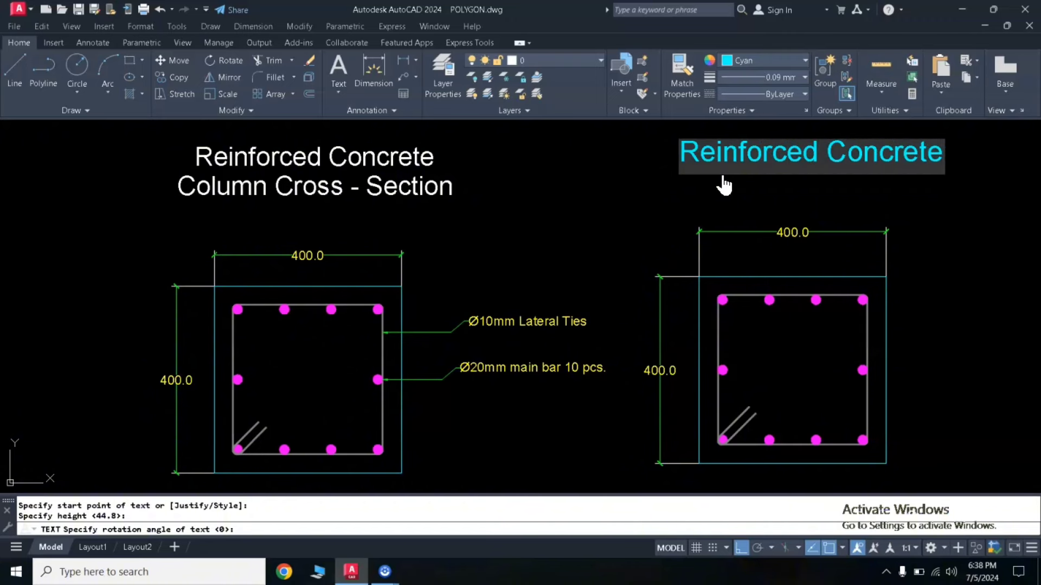
# Add the second title line "Column Cross - Section" and finish the text.
pyautogui.press('Return')
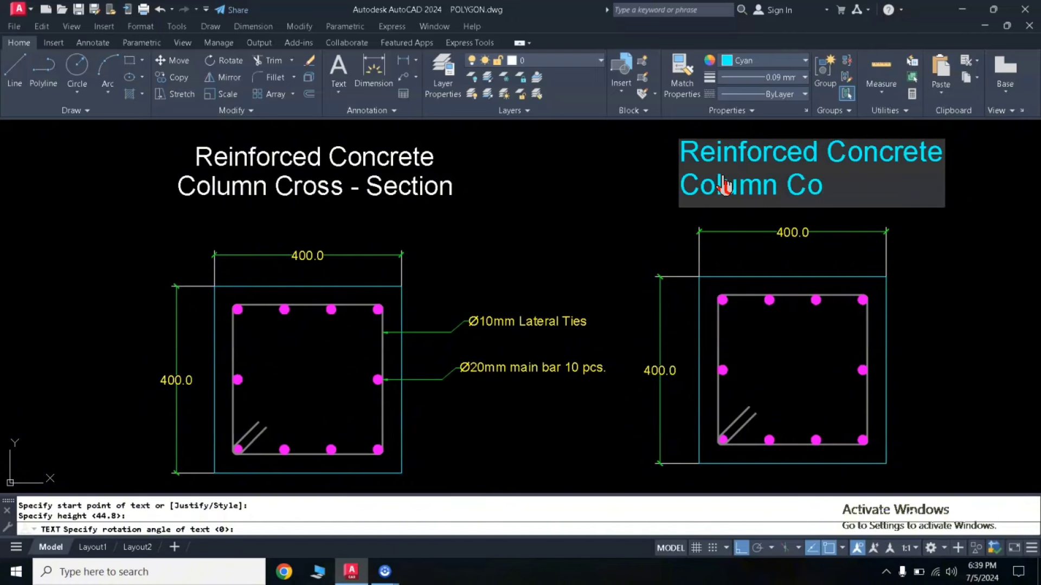
pyautogui.write('ss')
pyautogui.press('BackSpace')
pyautogui.press('BackSpace')
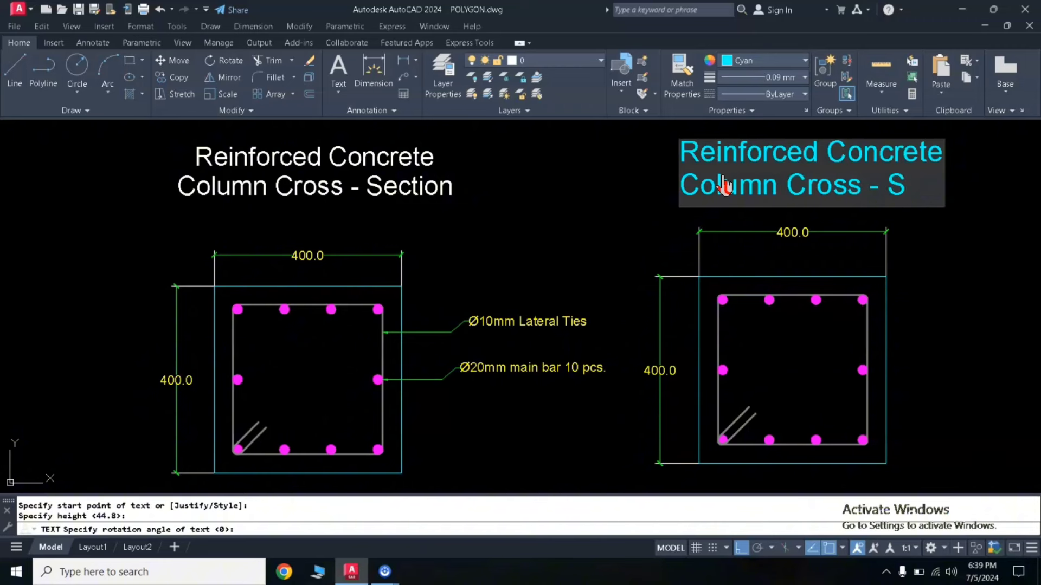
pyautogui.write('ion')
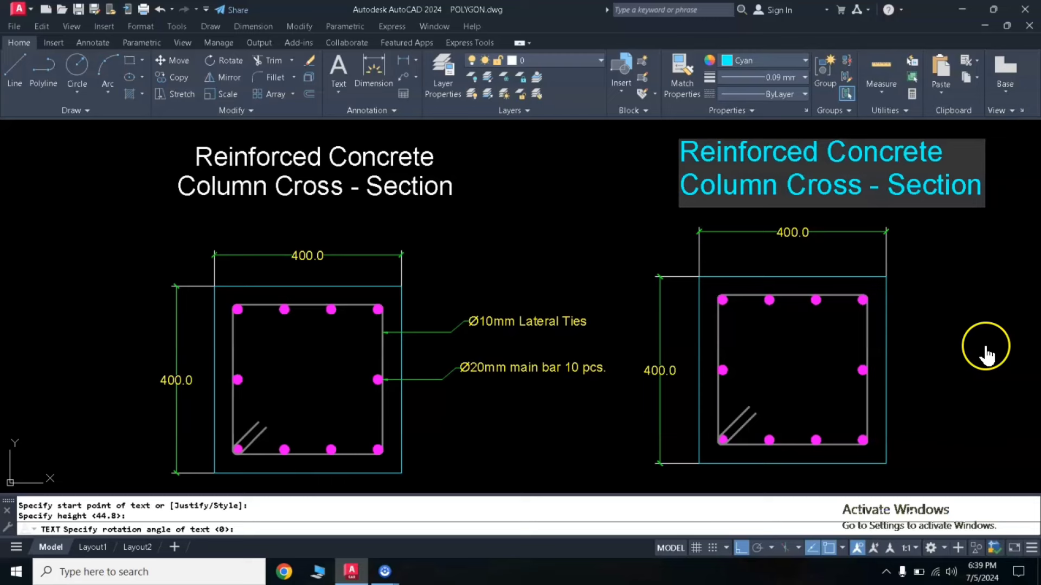
pyautogui.press('Return')
pyautogui.press('Return')
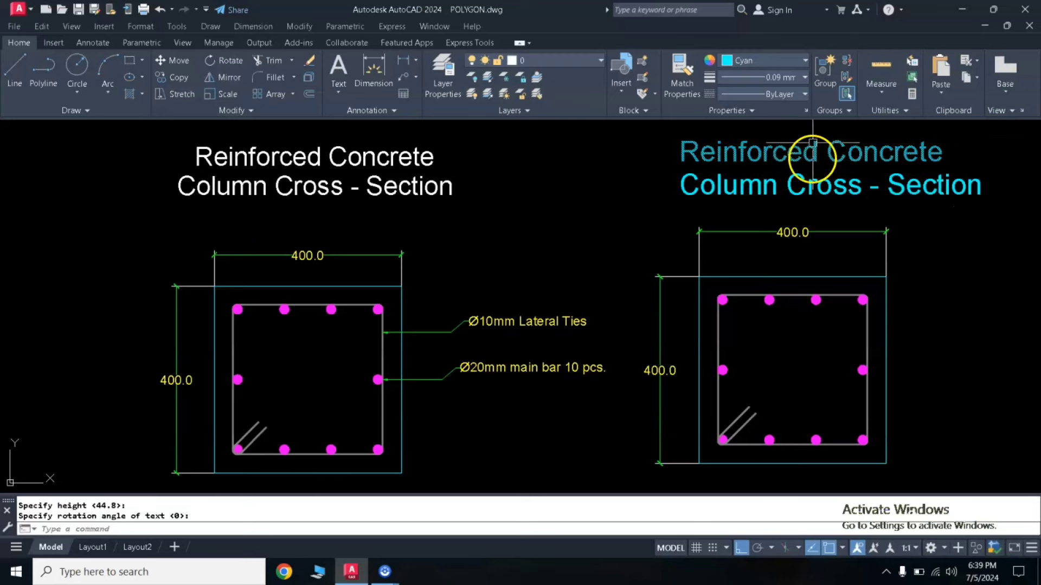
# Change the colour of both title lines above the new section to White.
pyautogui.click(862, 142)
pyautogui.click(716, 186)
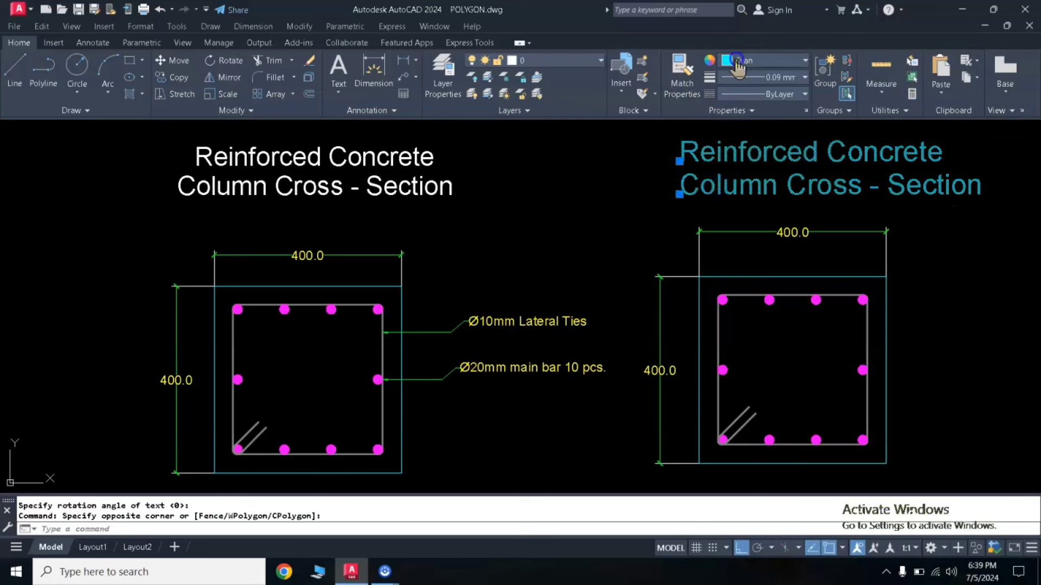
pyautogui.click(729, 61)
pyautogui.click(807, 190)
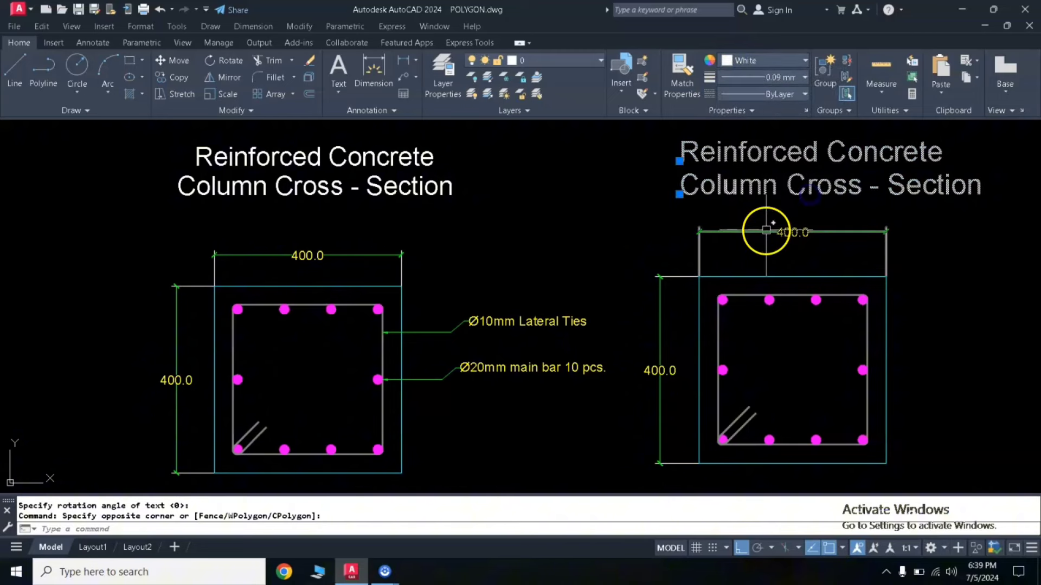
pyautogui.press('Escape')
pyautogui.press('Escape')
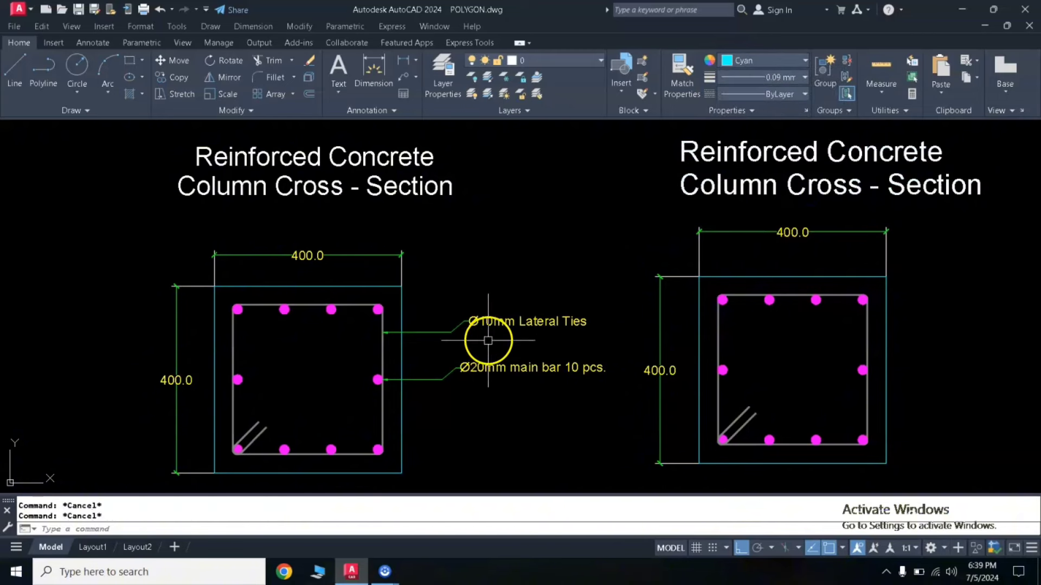
# Draw a leader from the new tie's upper right side, horizontal outward past the column, then slanting up with Ortho turned off.
pyautogui.moveTo(490, 341); pyautogui.dragTo(409, 328, button='middle')
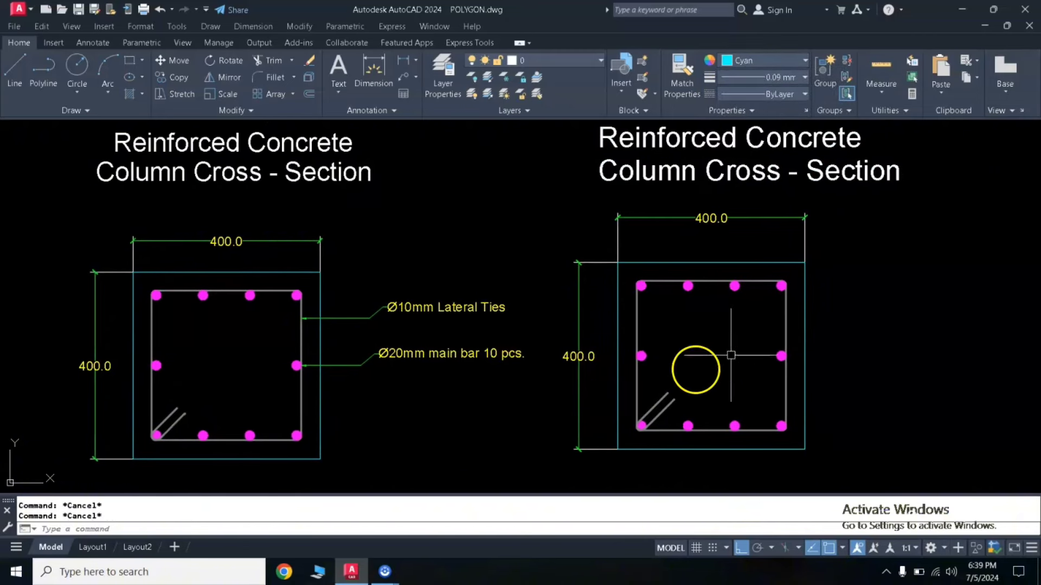
pyautogui.moveTo(577, 319); pyautogui.dragTo(537, 315, button='middle')
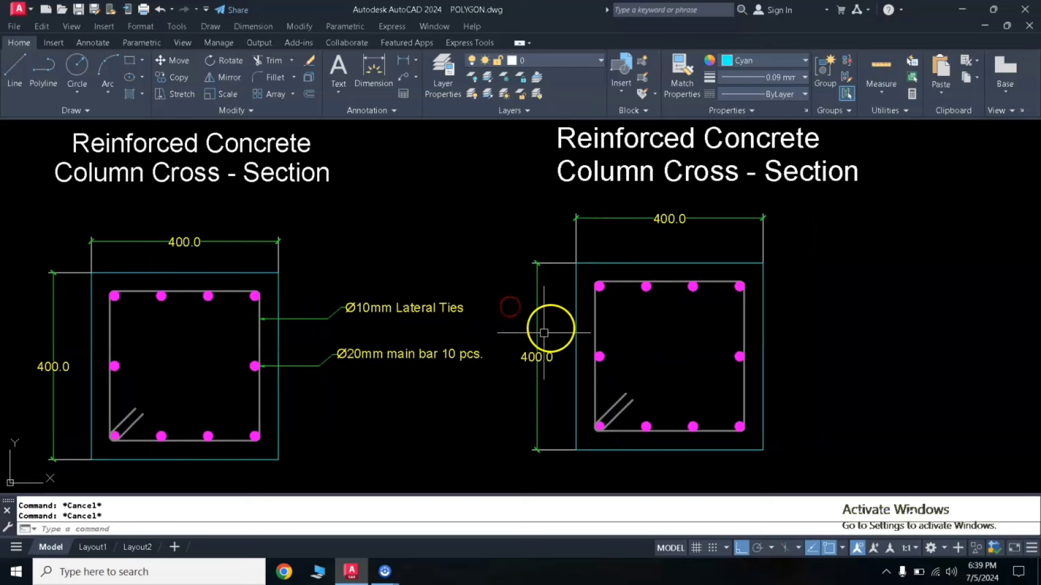
pyautogui.write('lea')
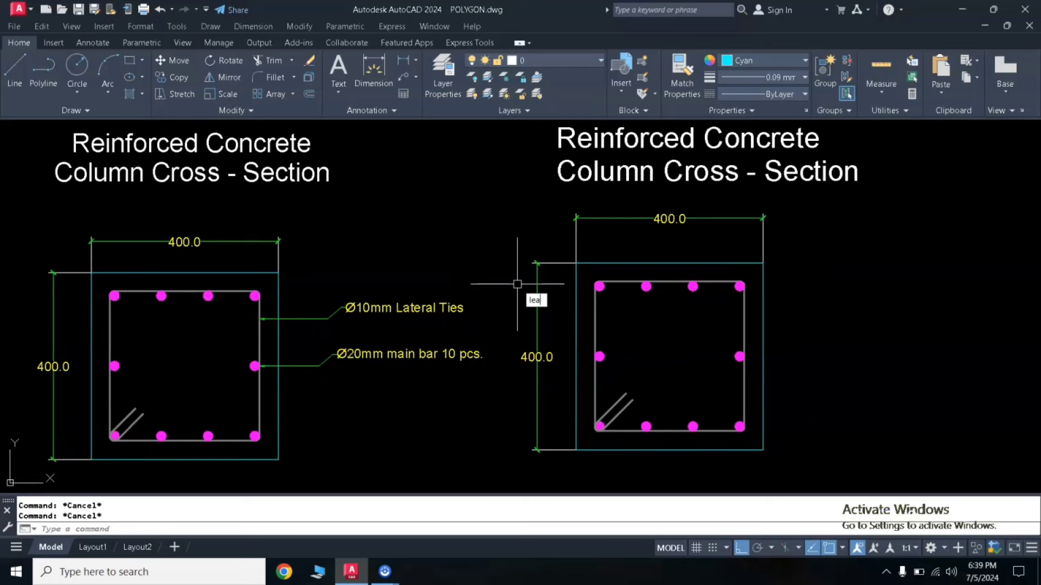
pyautogui.write('d')
pyautogui.press('Return')
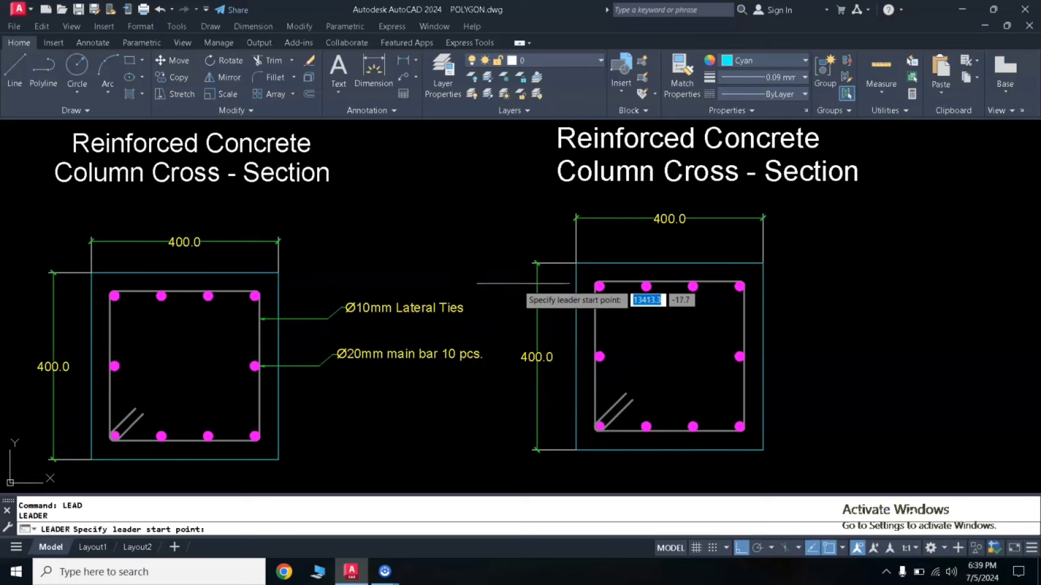
pyautogui.click(744, 308)
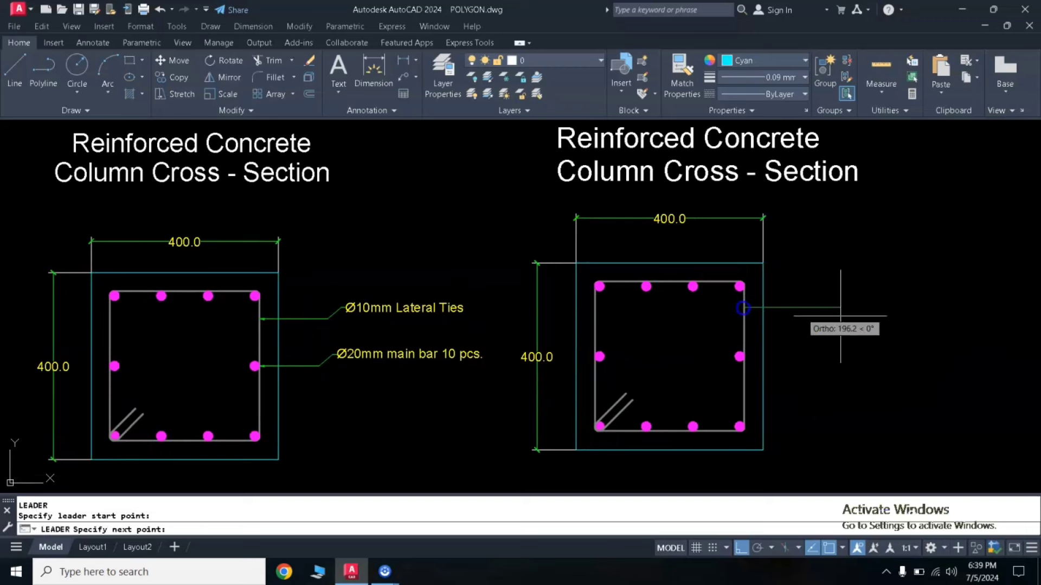
pyautogui.click(809, 308)
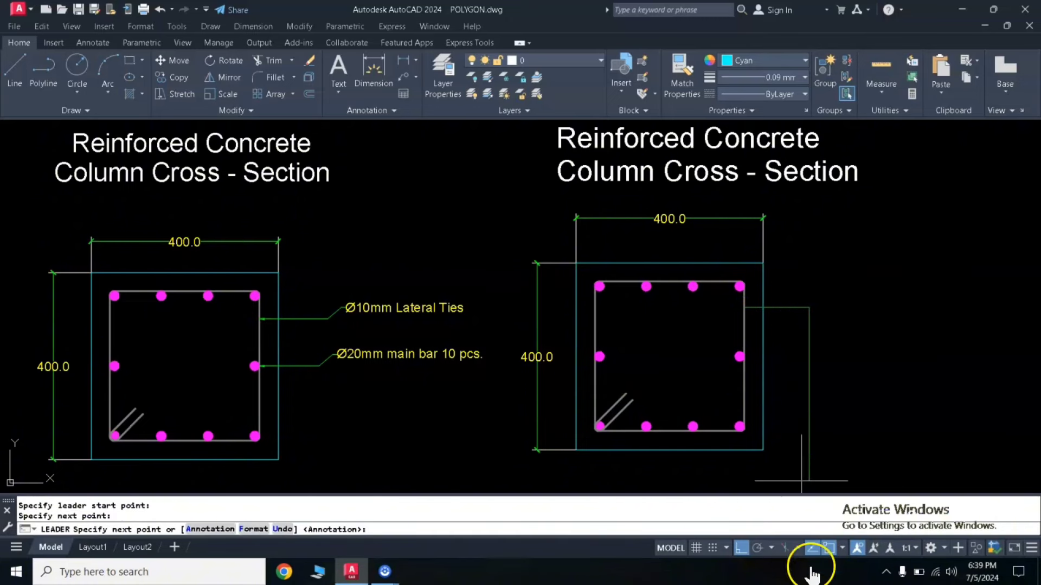
pyautogui.click(741, 548)
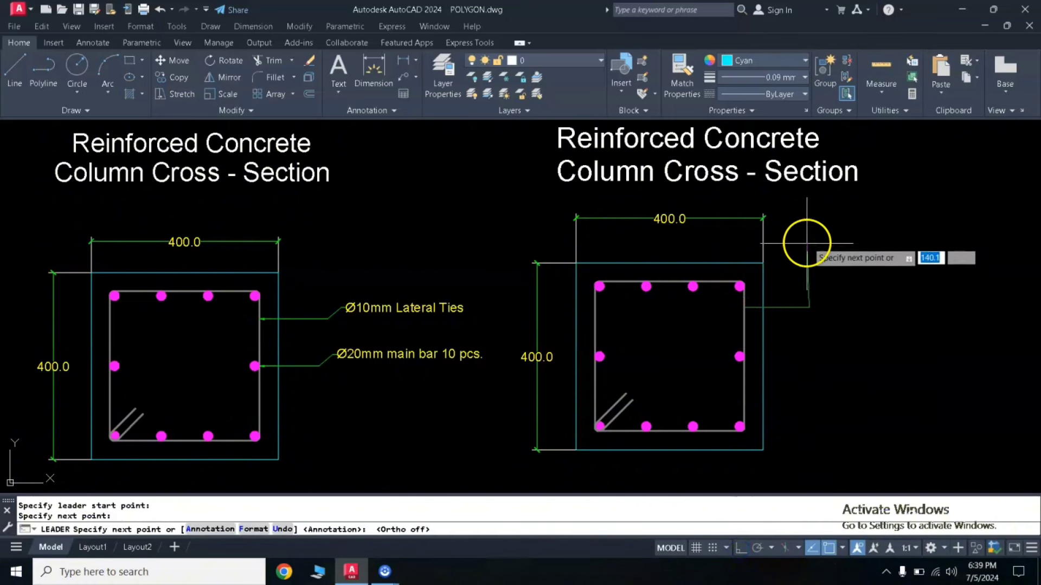
pyautogui.click(831, 289)
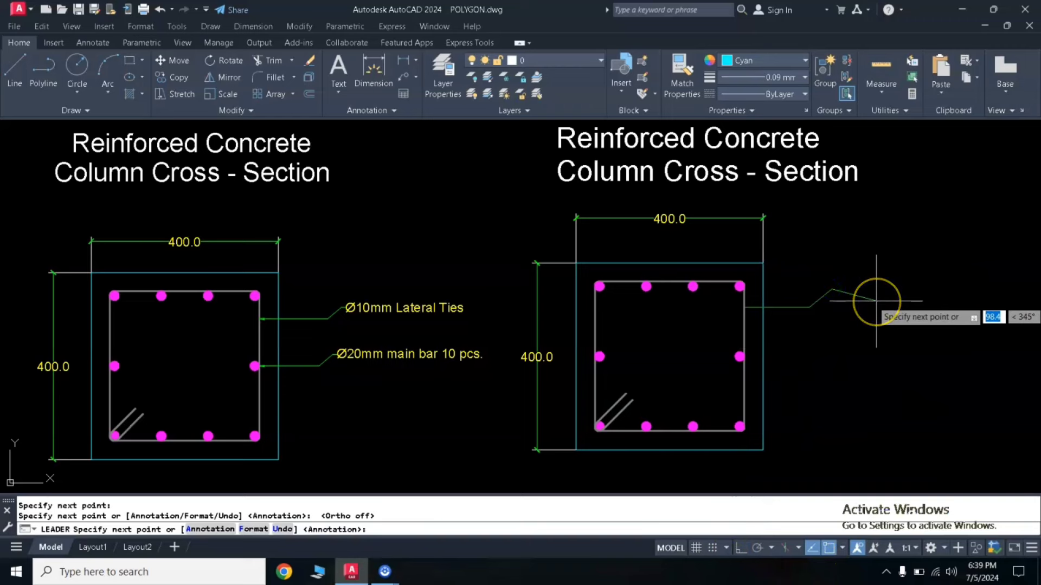
# Annotate the new tie's leader with the single line "%%c10mm Lateral Ties" and finish the leader.
pyautogui.press('Return')
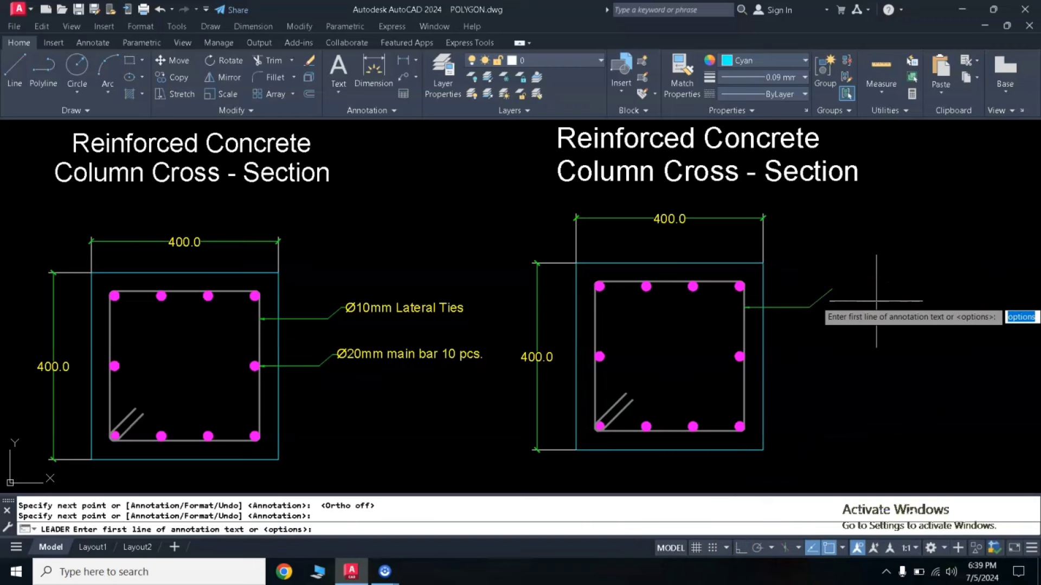
pyautogui.write('%%')
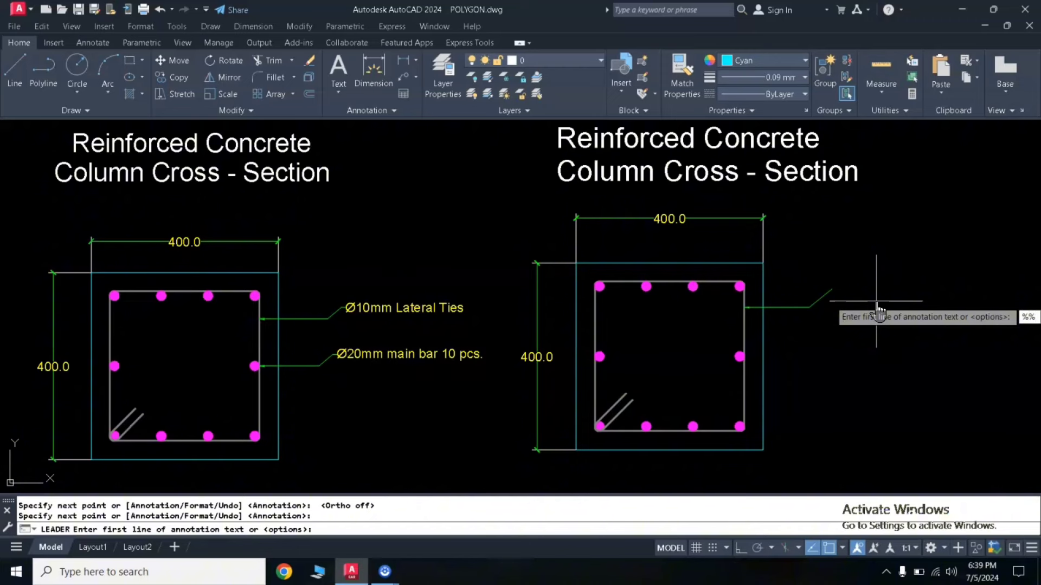
pyautogui.write('c')
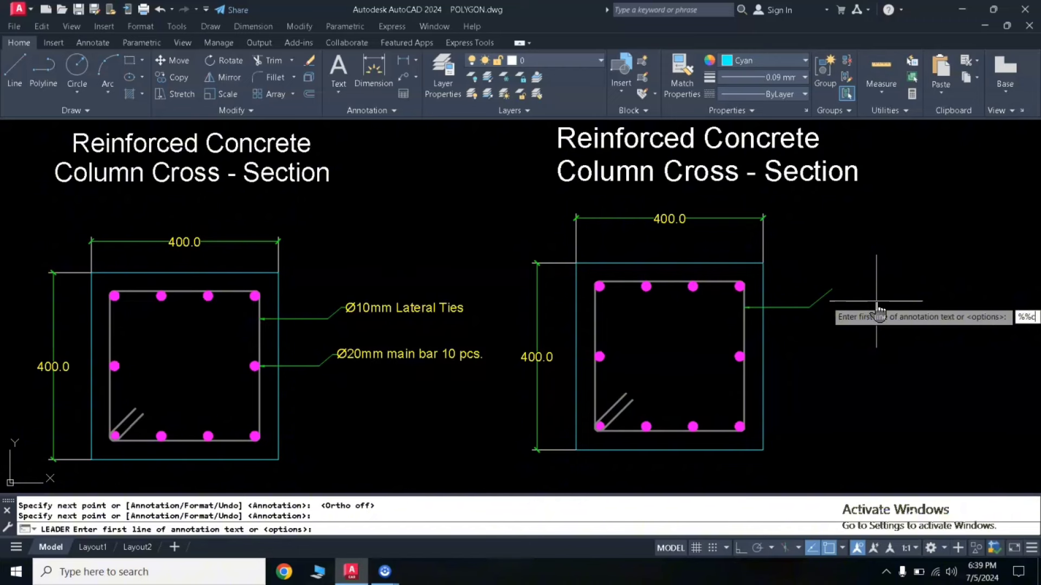
pyautogui.write('10')
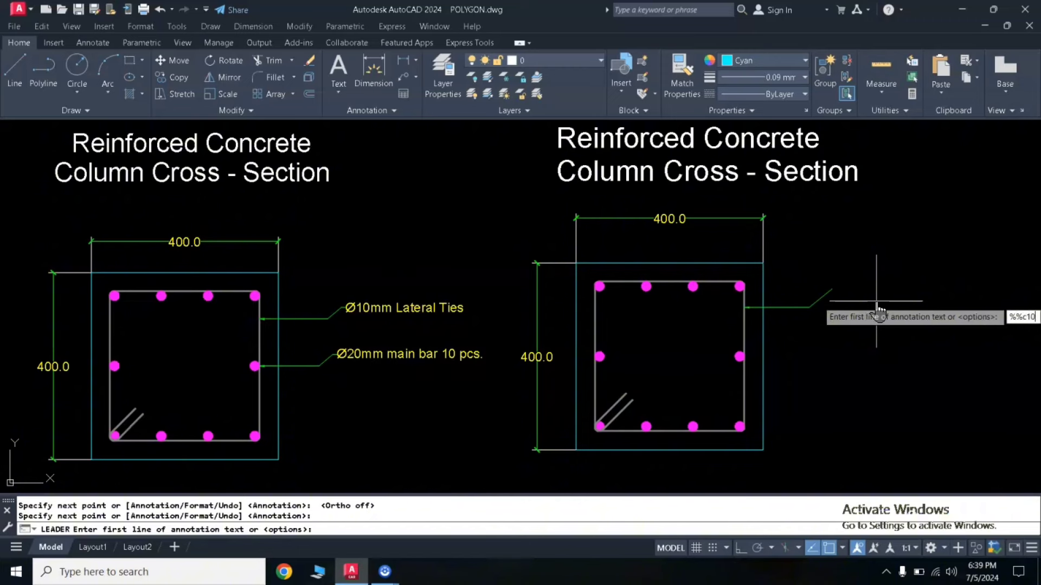
pyautogui.write('mm')
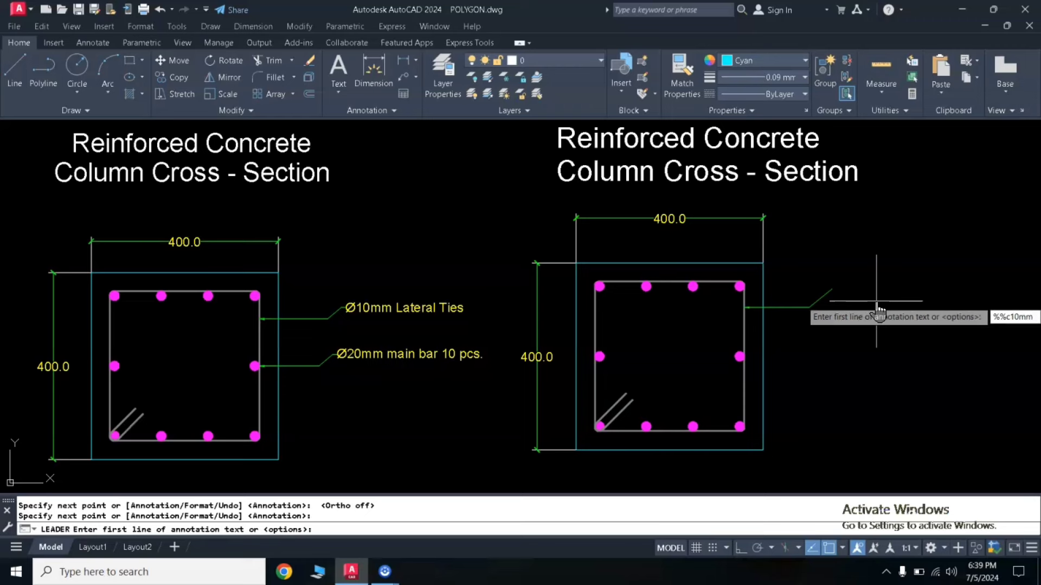
pyautogui.write(' LA')
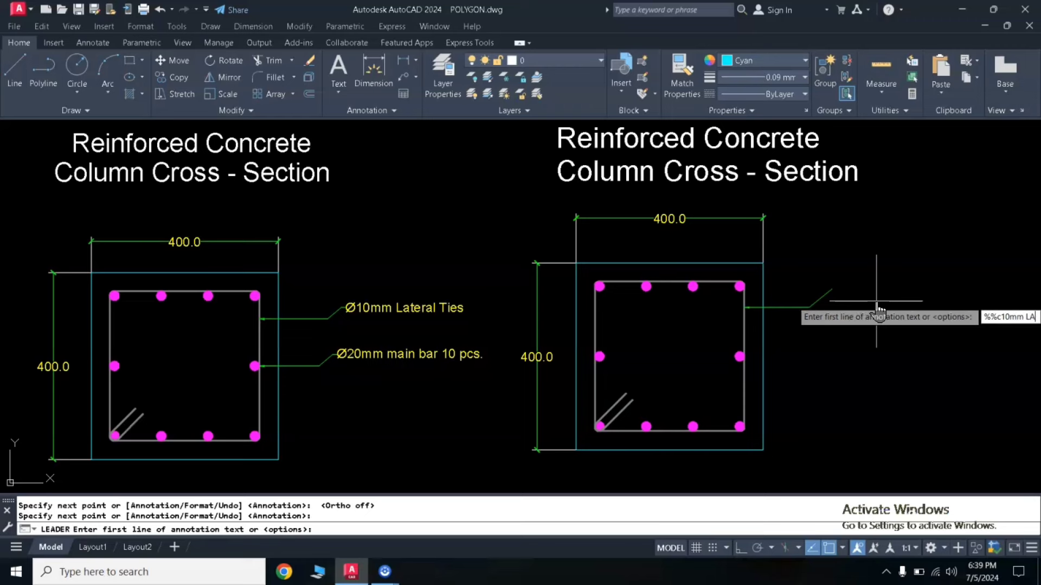
pyautogui.press('BackSpace')
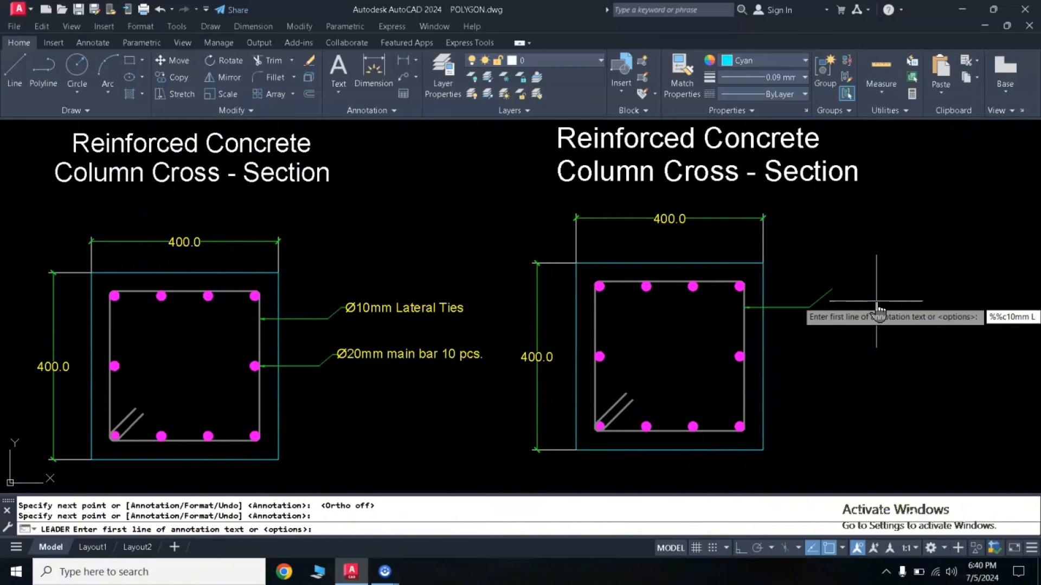
pyautogui.write('ateral')
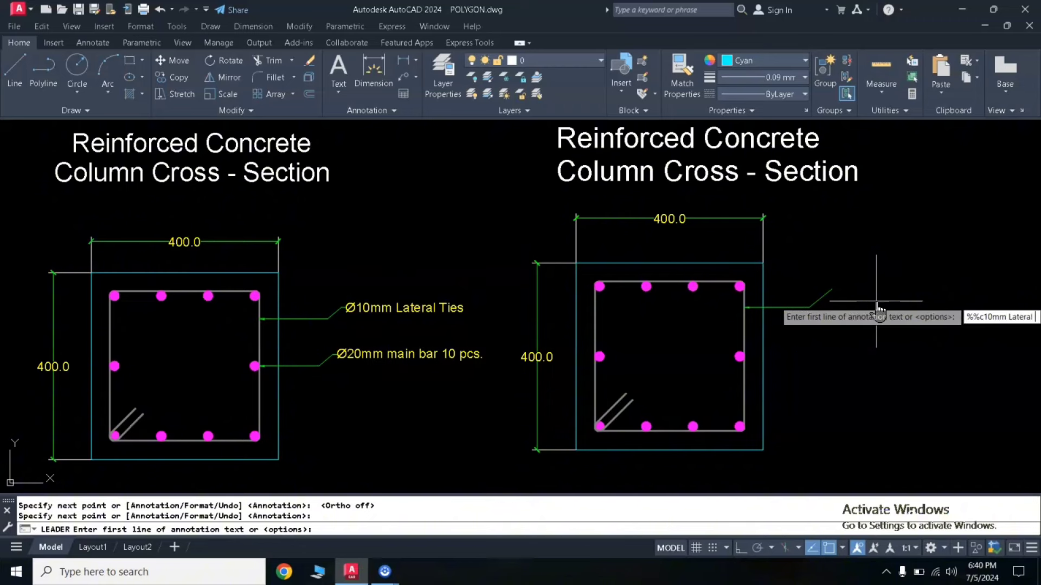
pyautogui.write(' Ties')
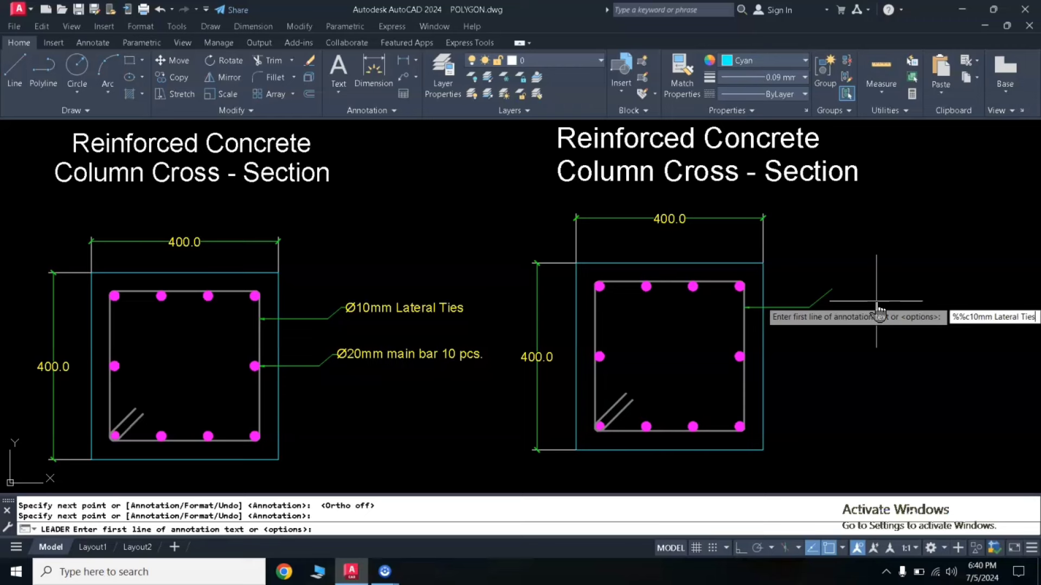
pyautogui.press('Return')
pyautogui.press('Return')
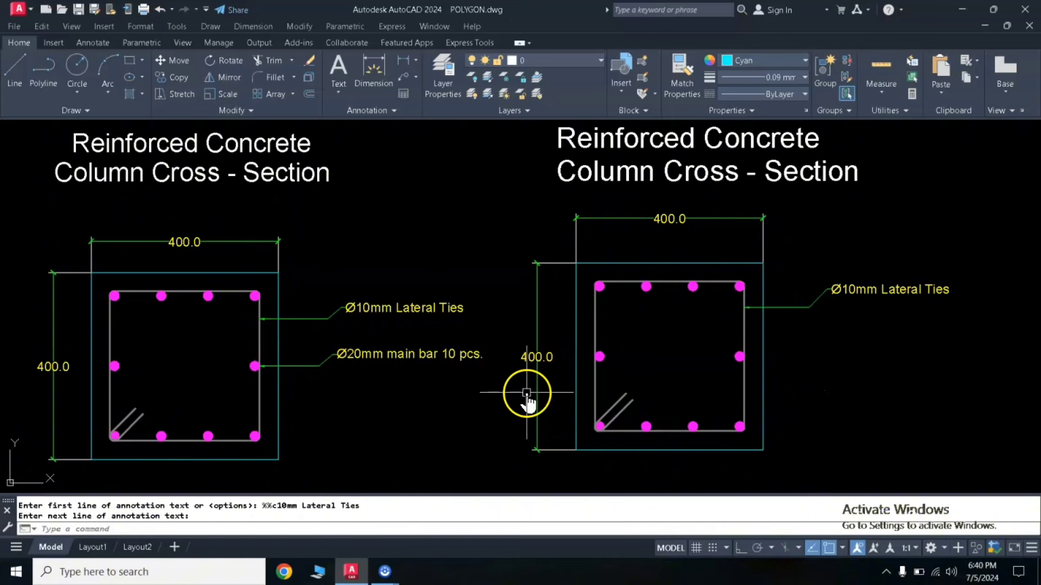
# Draw a leader from the new section's middle right-hand bar, horizontal outward past the column, then slanting up below the lateral ties label.
pyautogui.write('d')
pyautogui.press('Return')
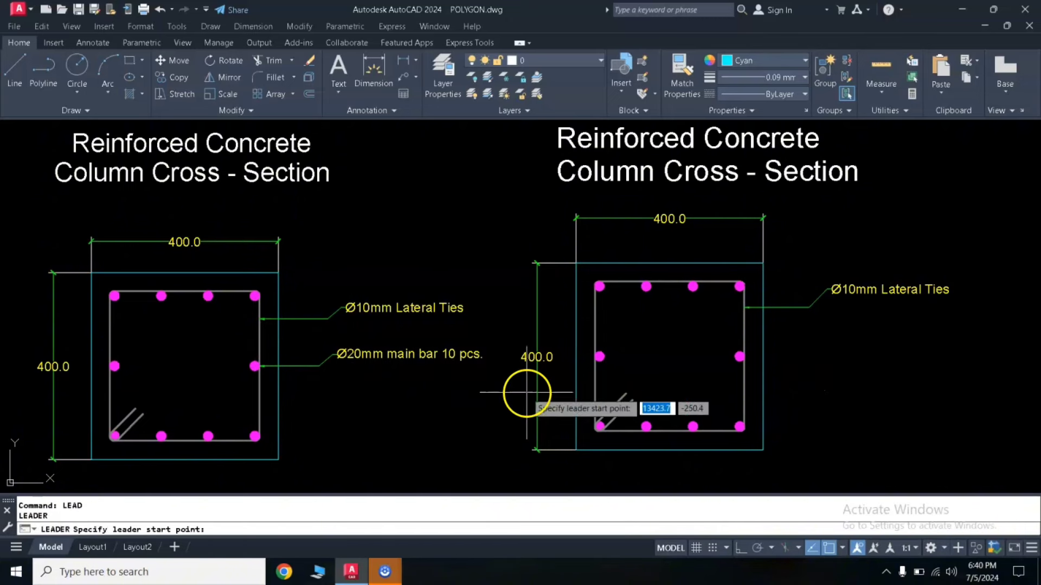
pyautogui.click(740, 356)
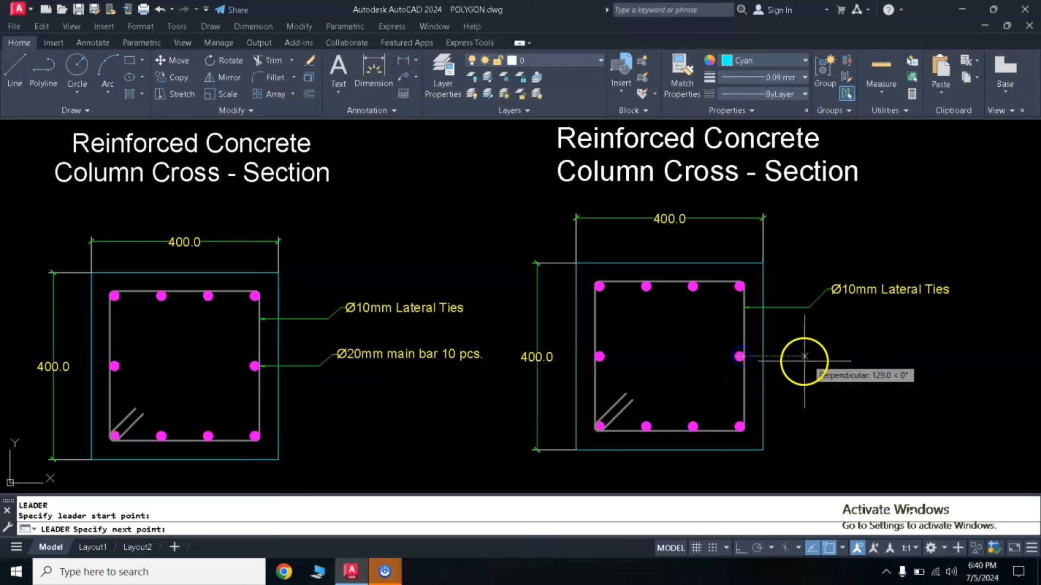
pyautogui.click(798, 356)
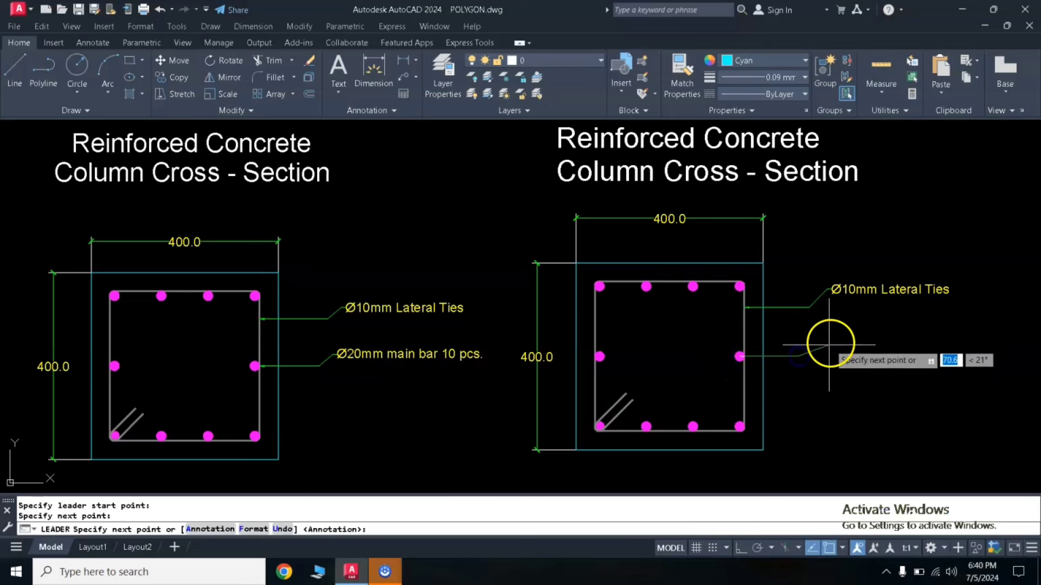
pyautogui.click(831, 342)
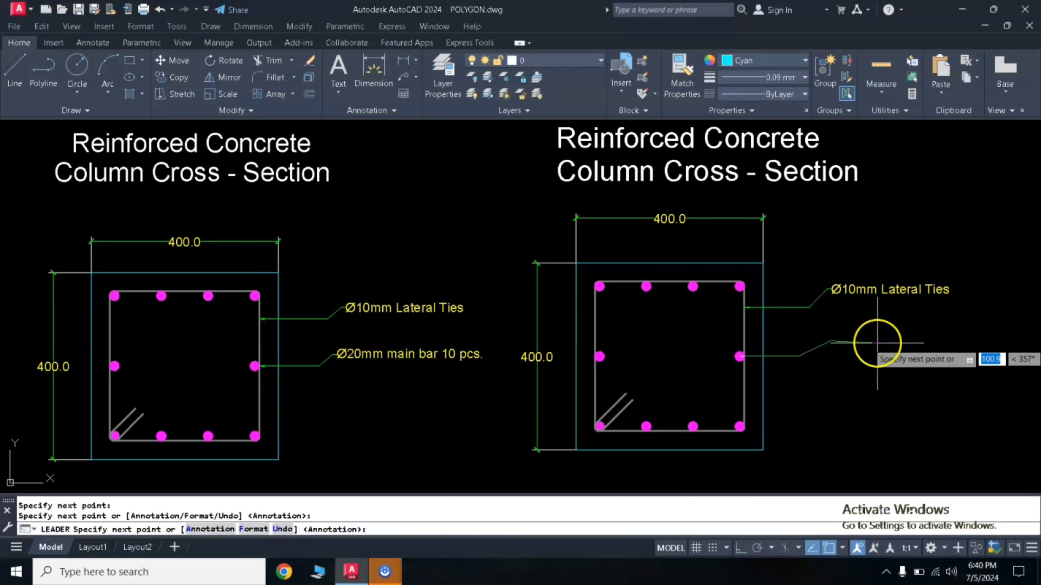
pyautogui.click(877, 342)
pyautogui.press('Return')
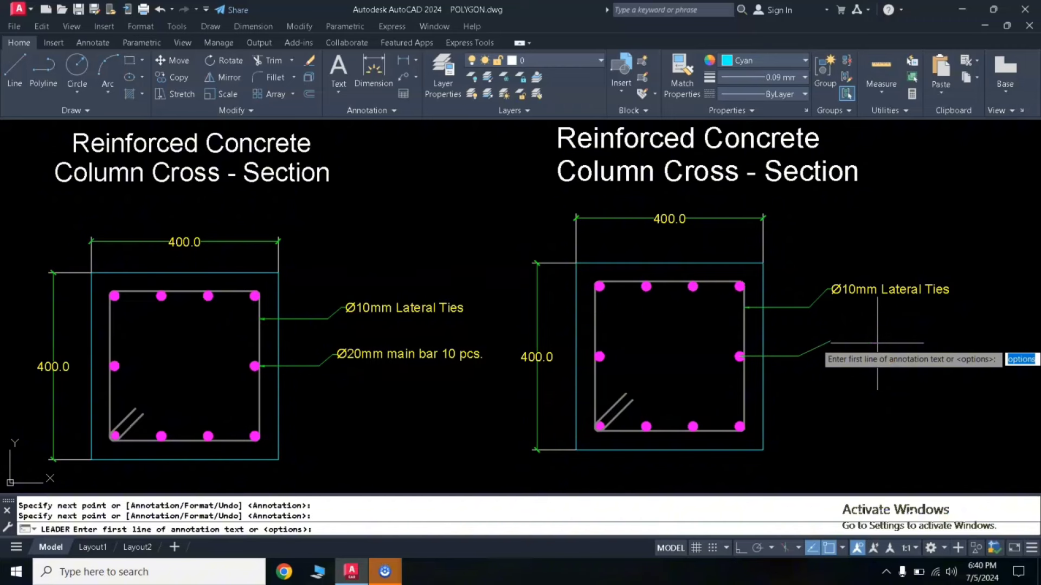
# Annotate the main bar leader with the single line "%%c20mm main bar 10 pcs." and finish the leader.
pyautogui.write('%%c')
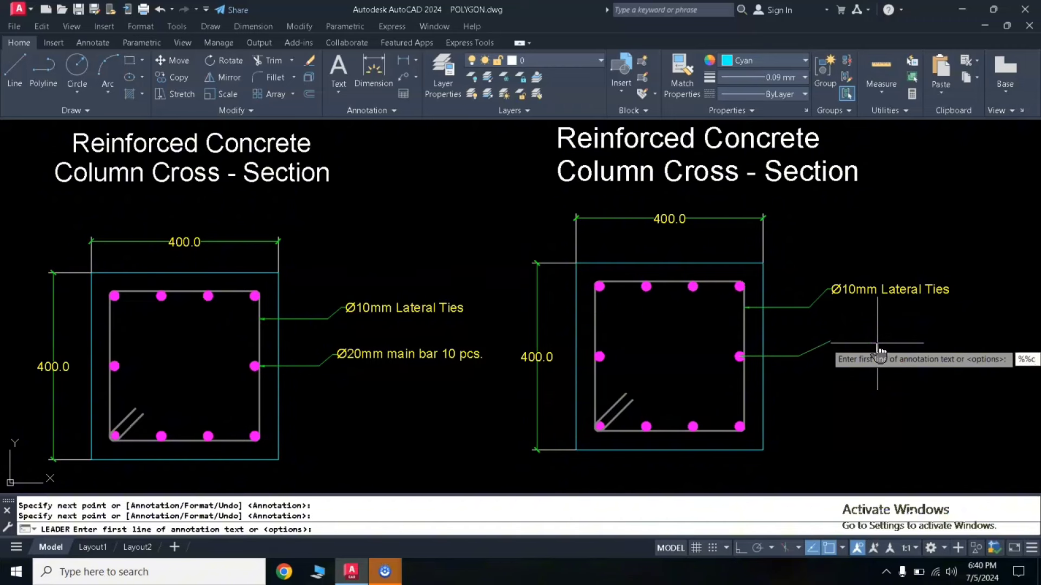
pyautogui.write('20')
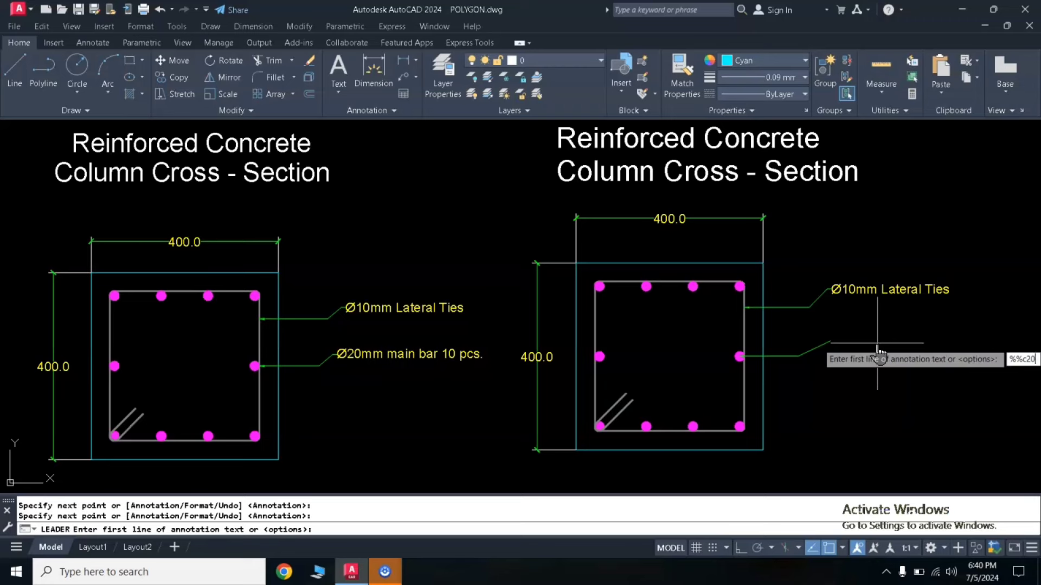
pyautogui.write('mm')
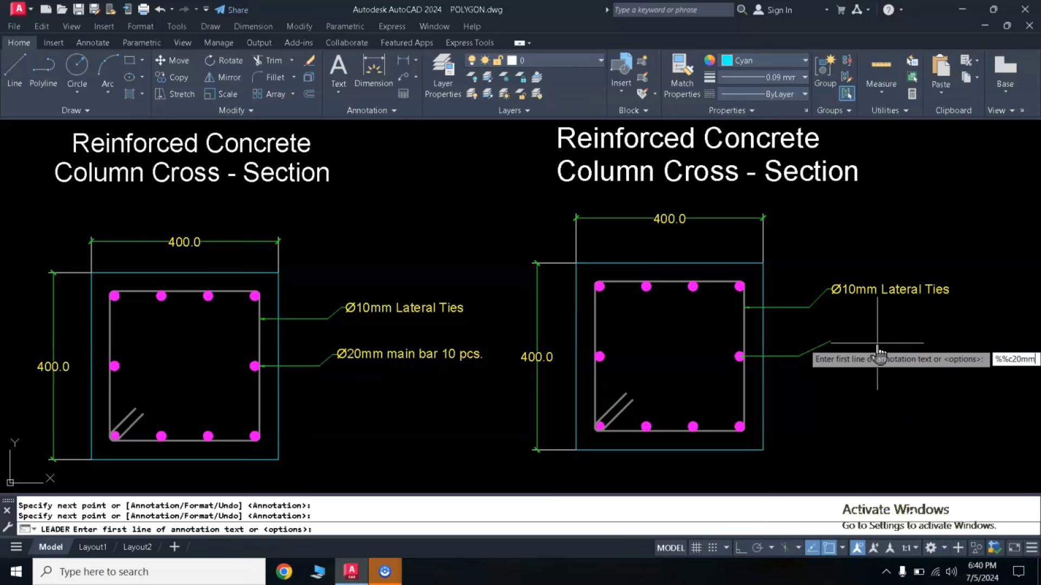
pyautogui.write(' m')
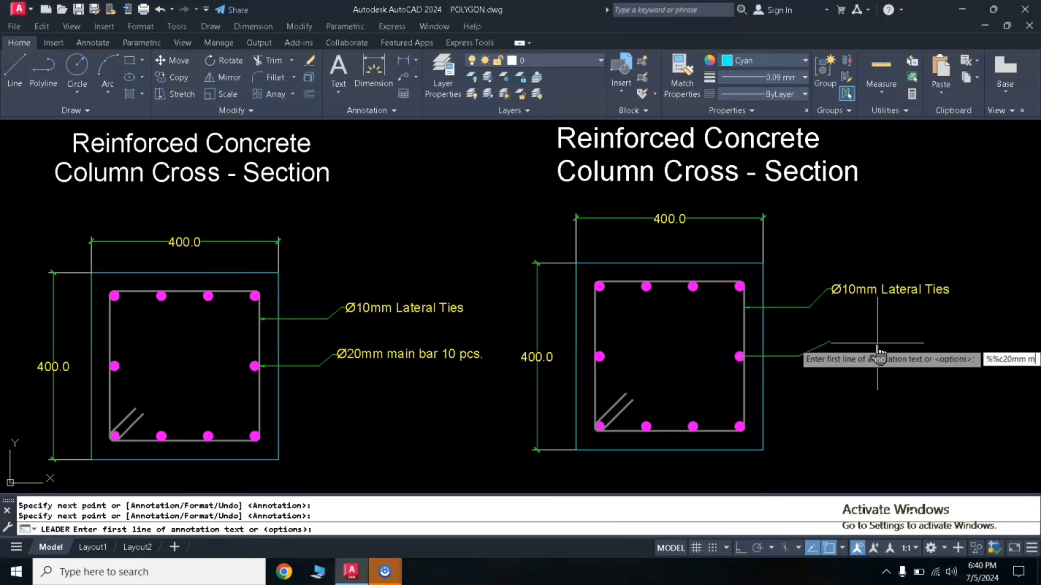
pyautogui.write('ain bar')
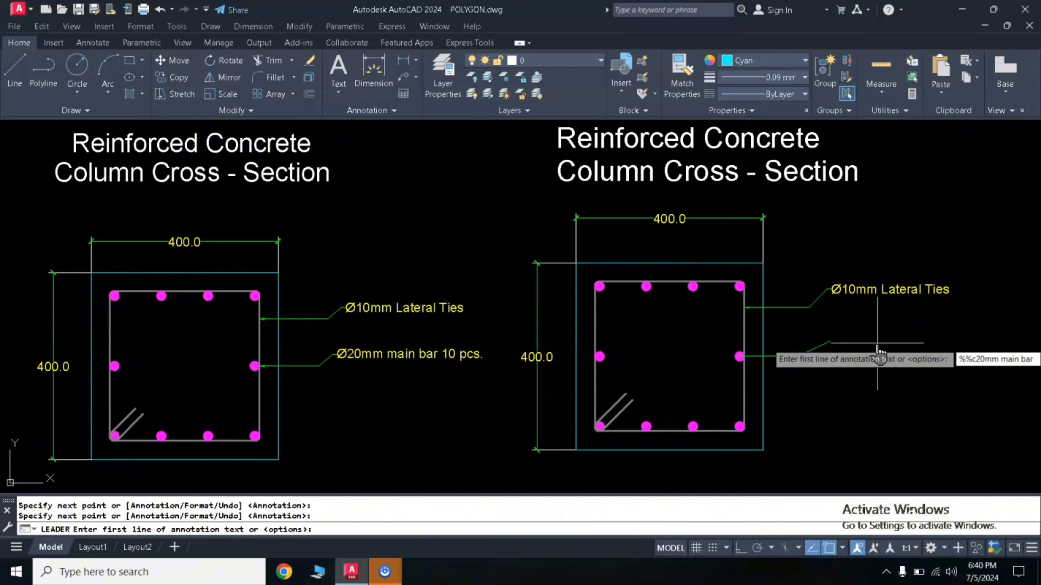
pyautogui.write(' 10')
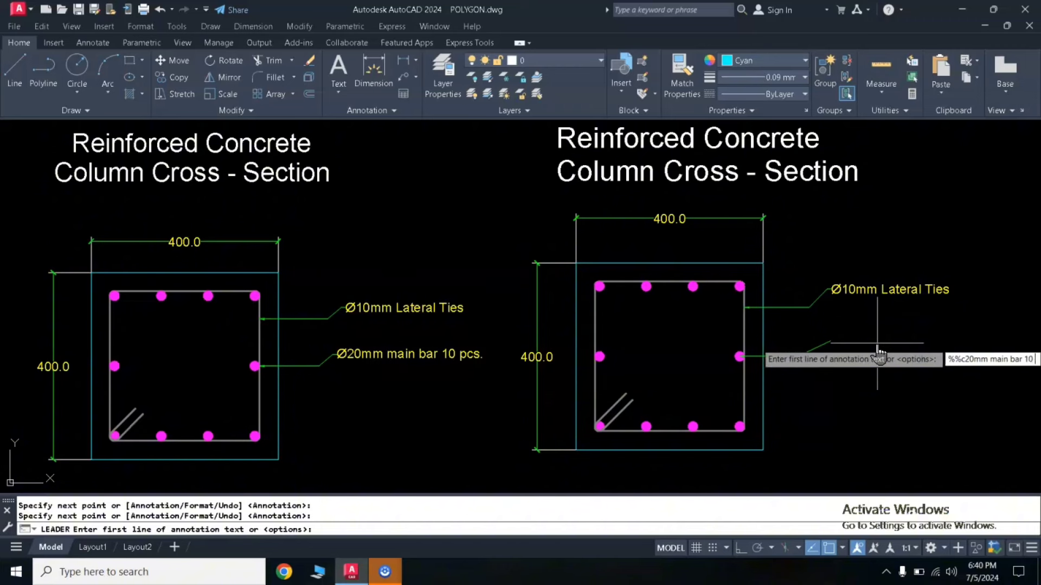
pyautogui.write(' pcs.')
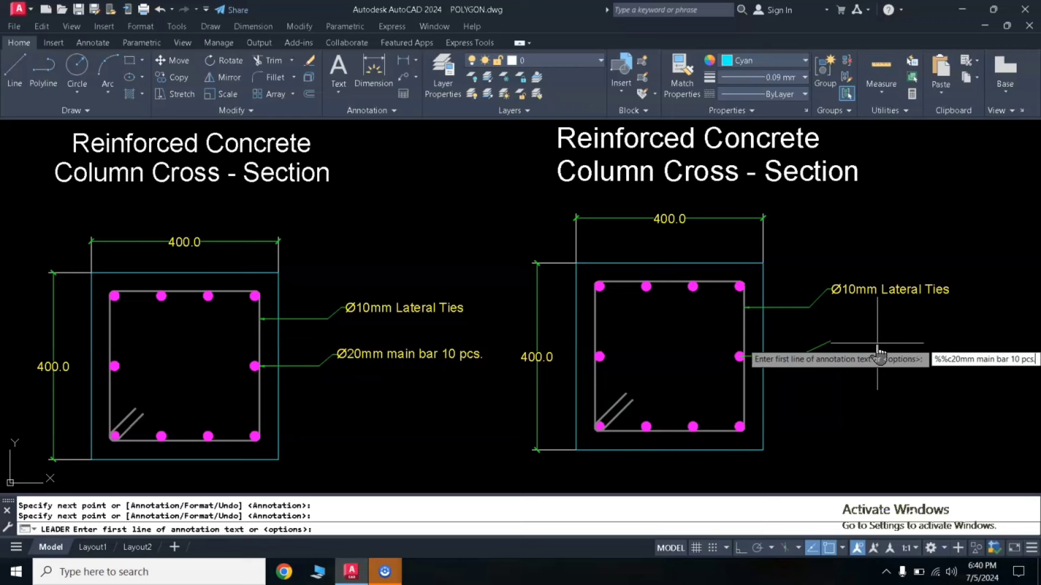
pyautogui.click(877, 360)
pyautogui.press('Return')
pyautogui.press('Return')
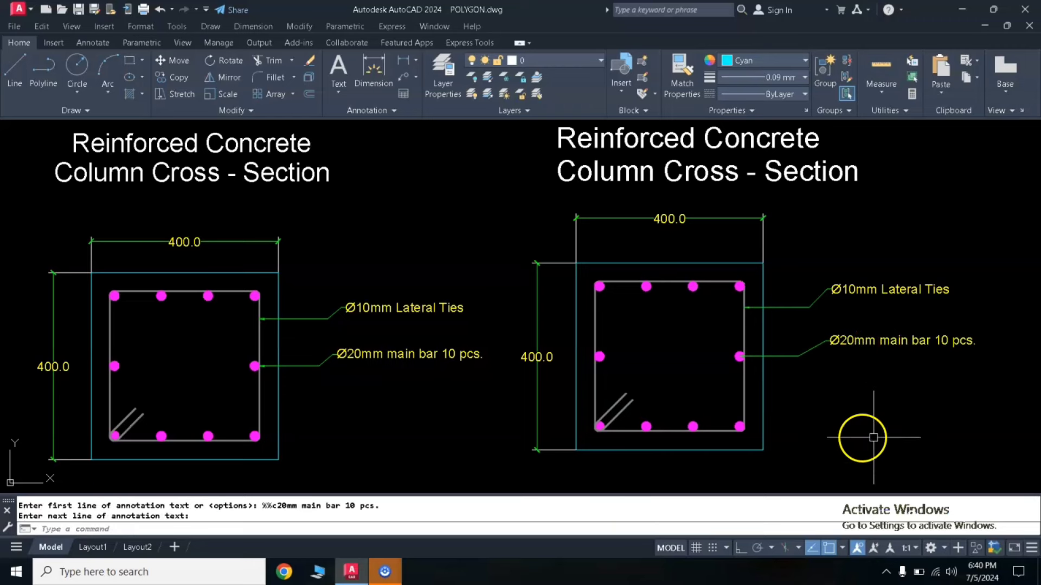
# Compare the new column section's titles, dimensions, bars and leader labels with the reference section.
pyautogui.scroll(-3, 878, 374)
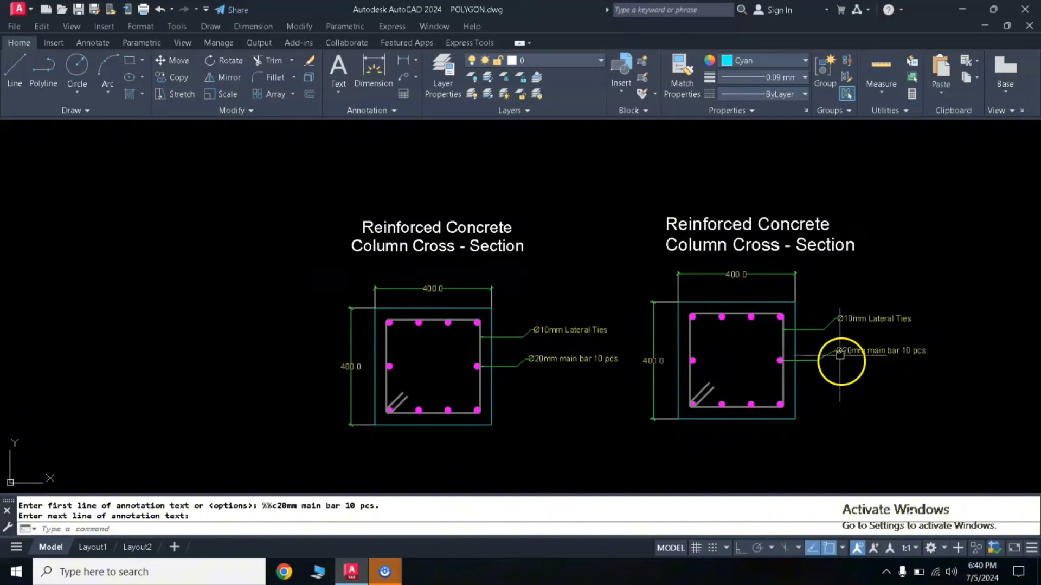
pyautogui.scroll(2, 651, 303)
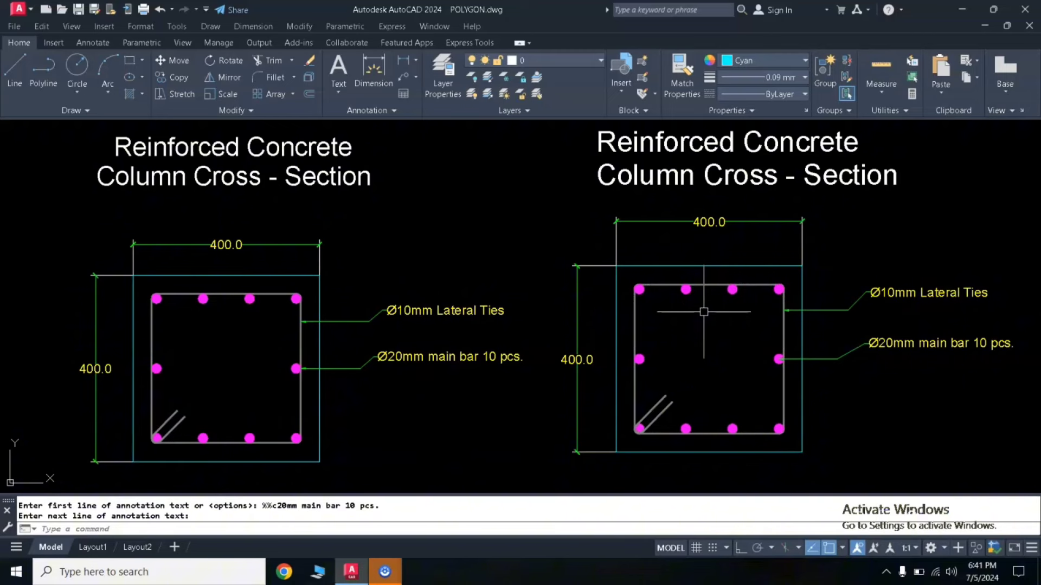
pyautogui.moveTo(561, 252); pyautogui.dragTo(572, 258, button='middle')
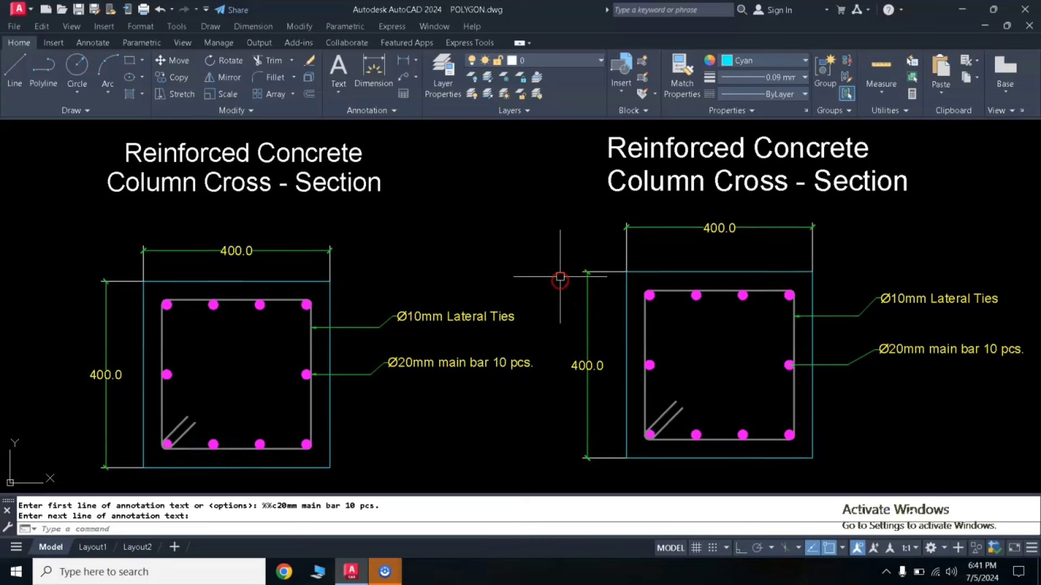
pyautogui.scroll(-3, 560, 274)
pyautogui.scroll(2, 536, 274)
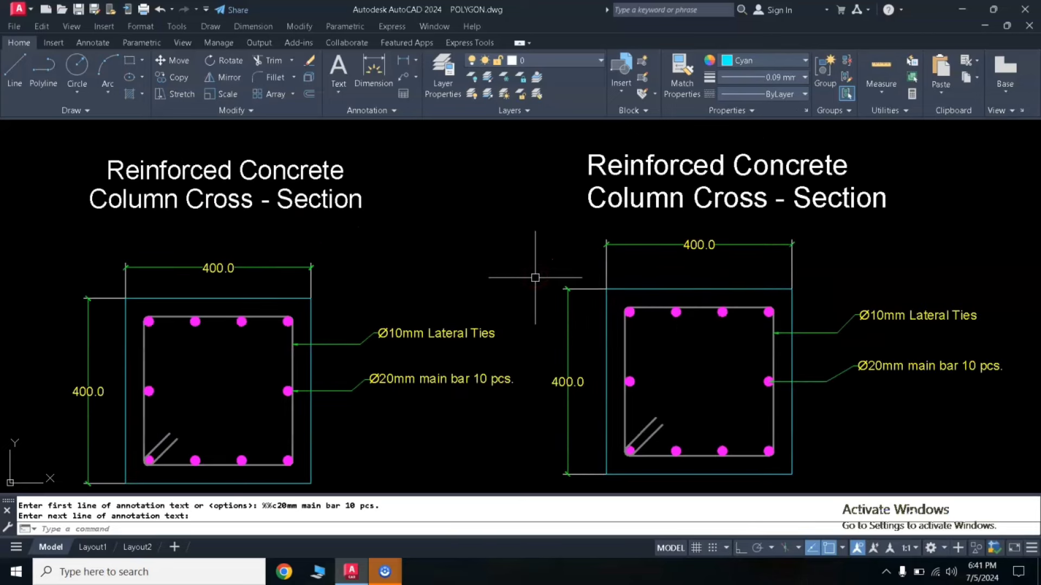
pyautogui.moveTo(537, 267); pyautogui.dragTo(548, 256, button='middle')
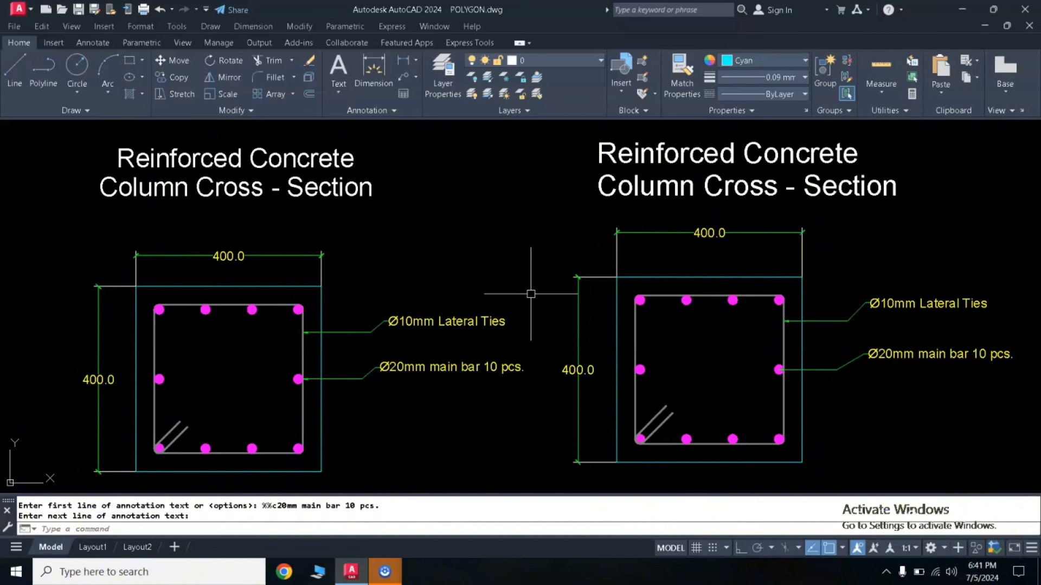
pyautogui.scroll(-3, 547, 252)
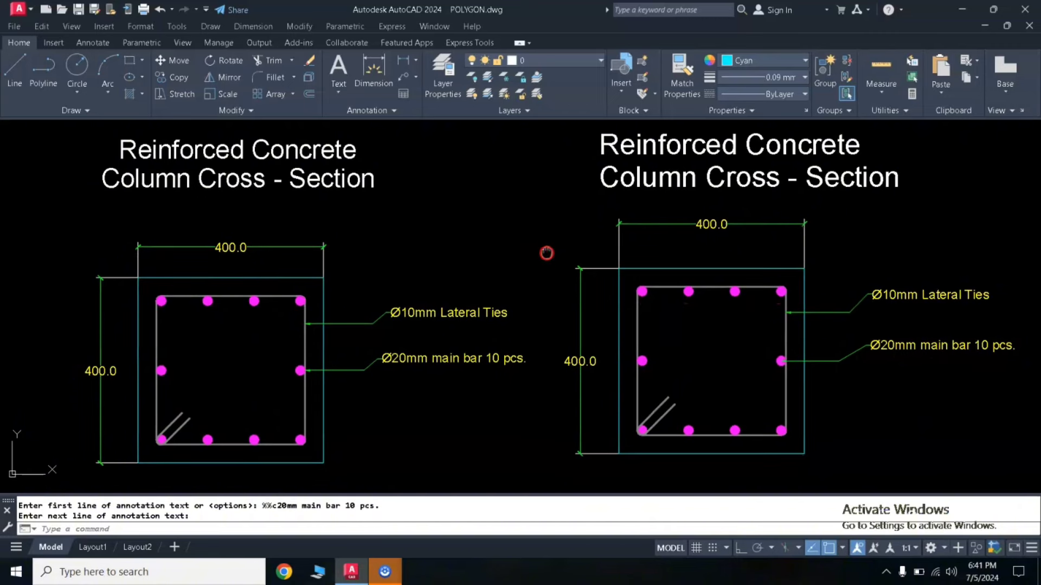
pyautogui.moveTo(546, 248); pyautogui.dragTo(541, 265, button='middle')
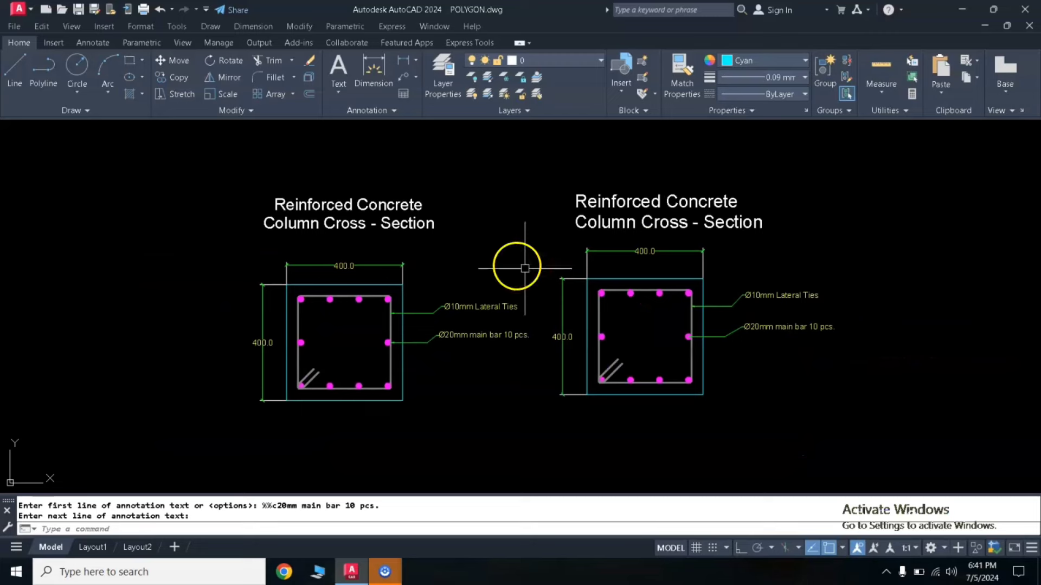